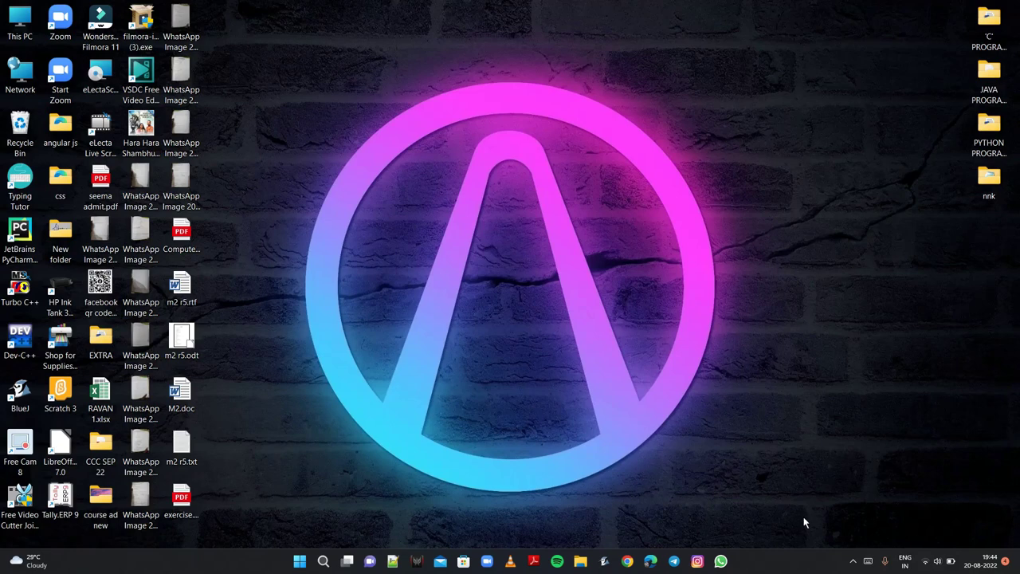
Launch Excel 2013 from the Windows taskbar search.
click(322, 561)
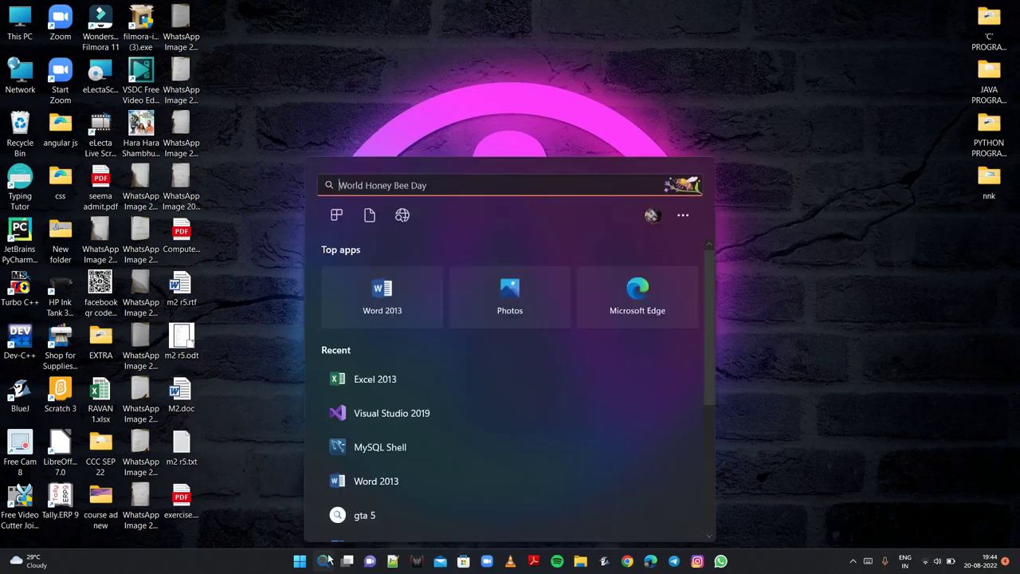
click(385, 381)
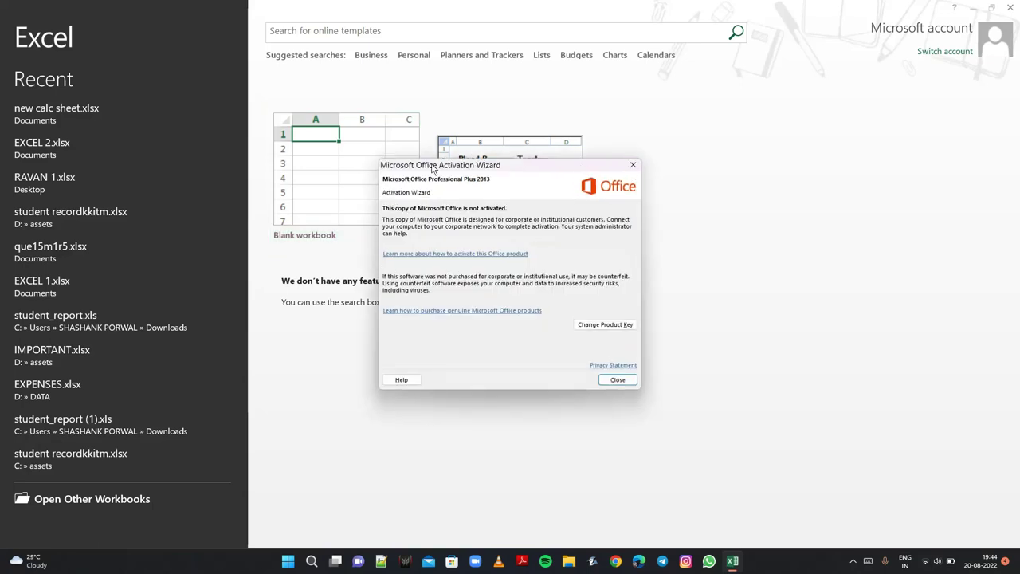
Dismiss the activation notice and create a new blank workbook.
click(632, 165)
click(385, 137)
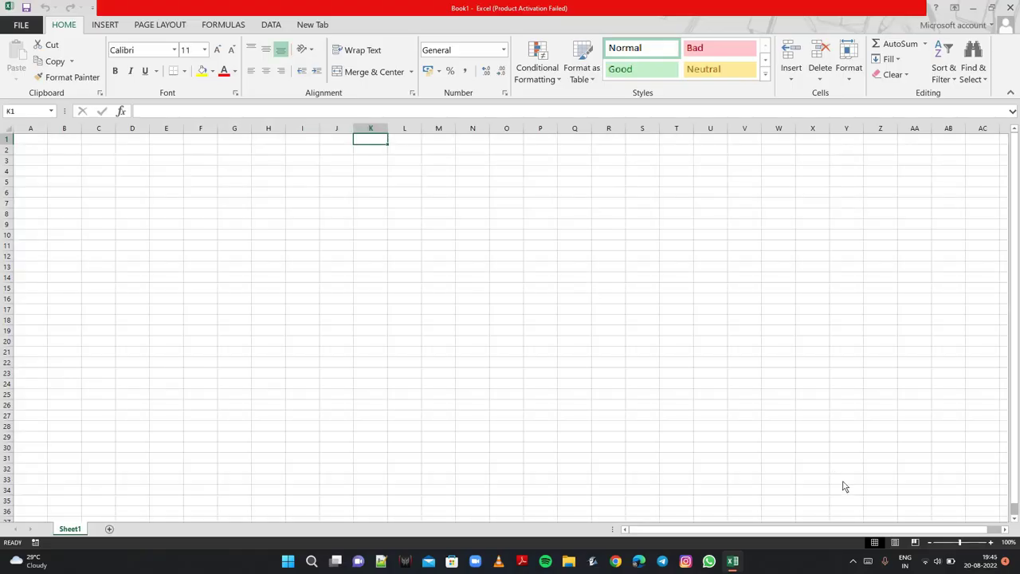
mouse_move(981, 560)
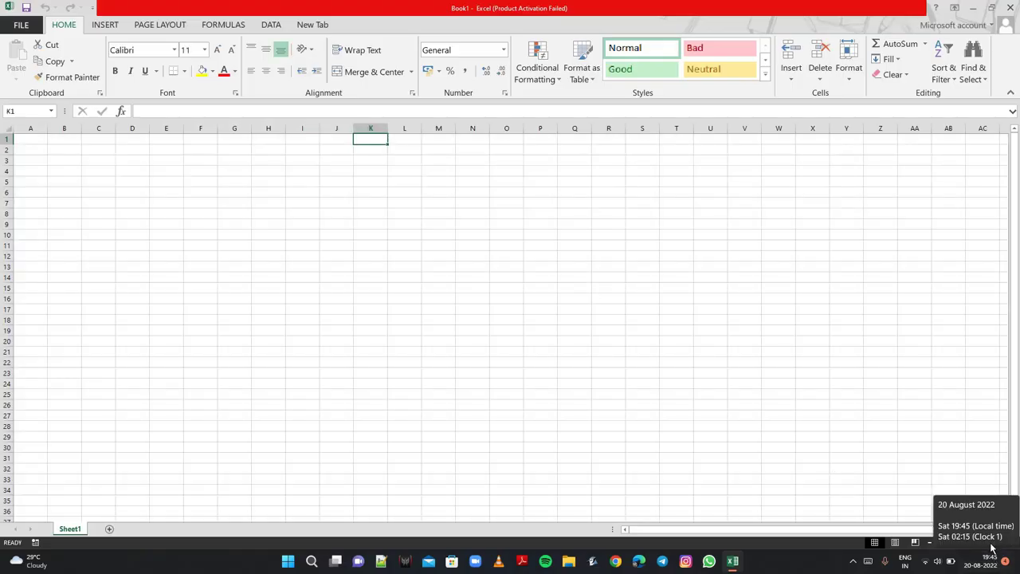
click(902, 491)
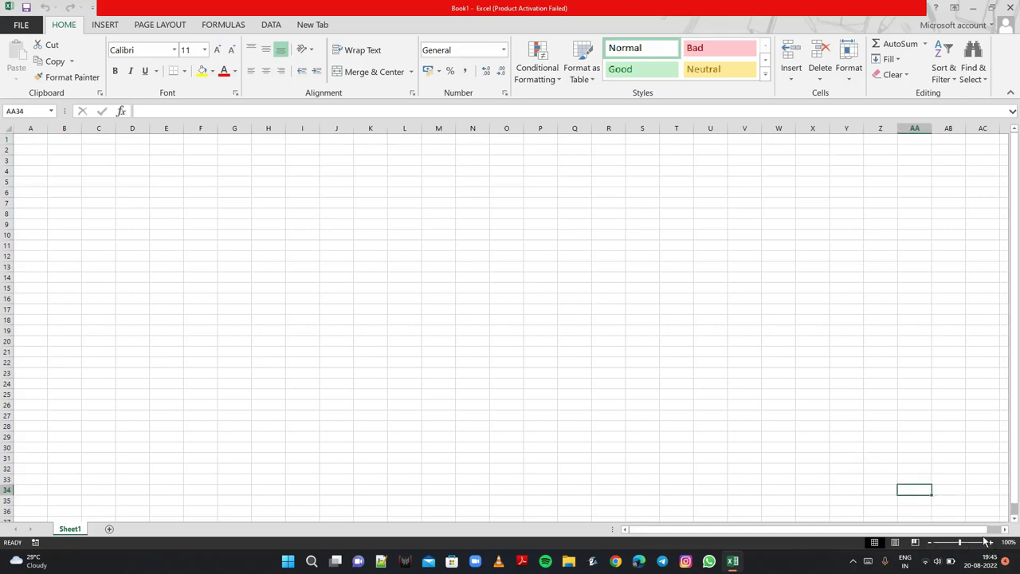
Zoom the sheet view in to 180%.
click(991, 543)
click(993, 542)
click(992, 543)
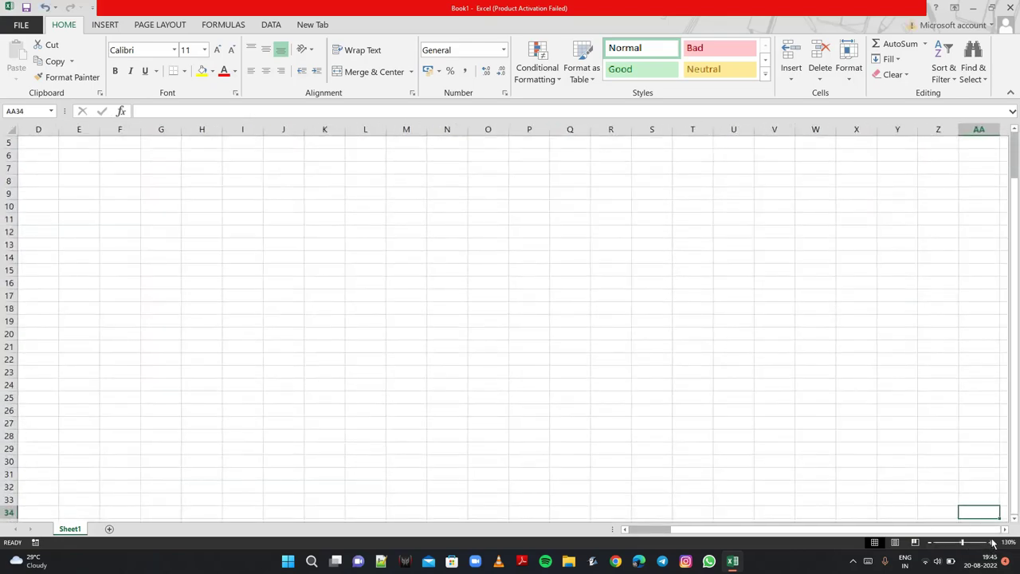
click(992, 543)
click(992, 543)
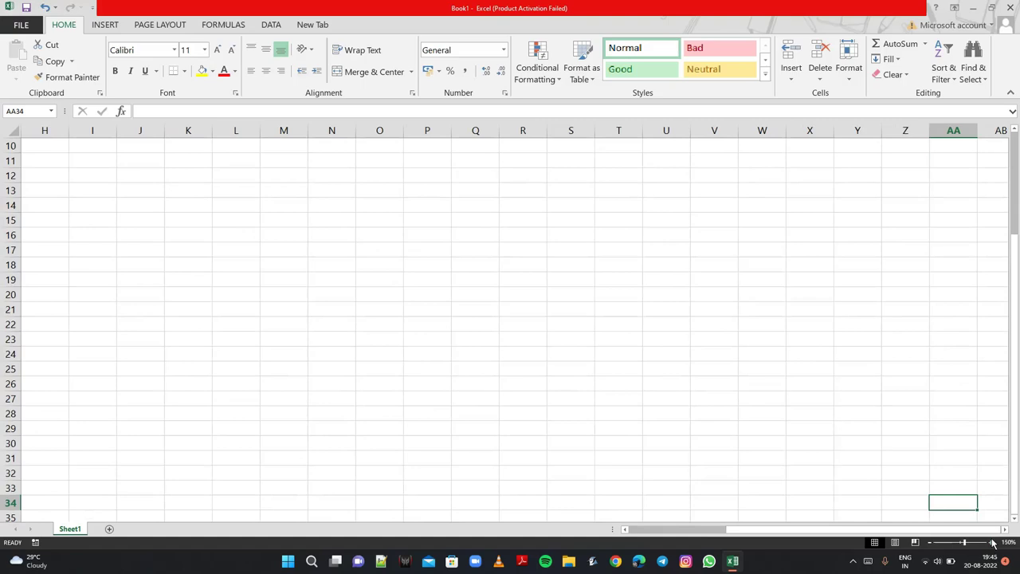
click(992, 543)
click(993, 543)
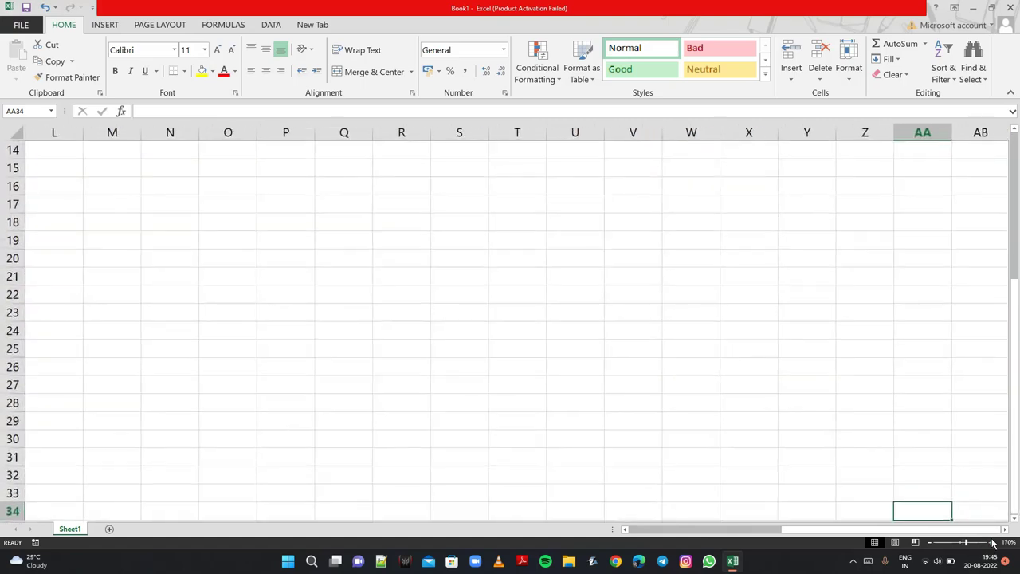
click(992, 543)
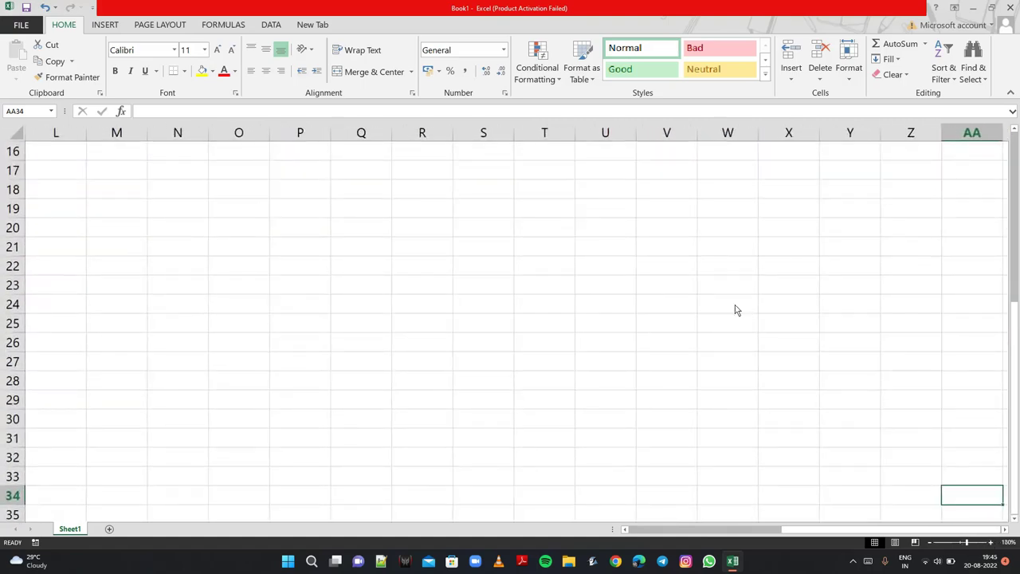
Select cell L5 and zoom the view further to 210%.
click(65, 171)
key(Up)
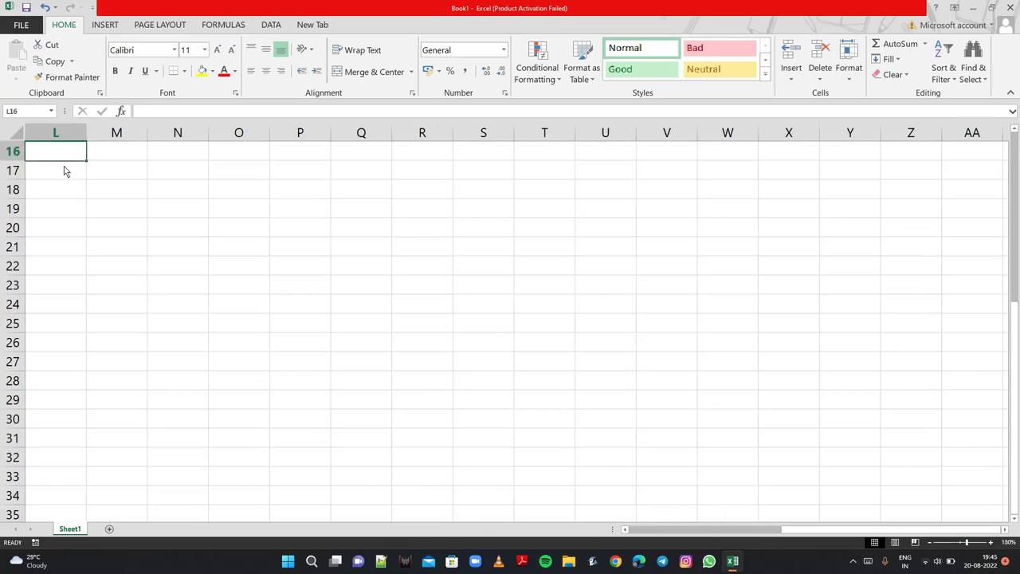
key(ctrl+Up)
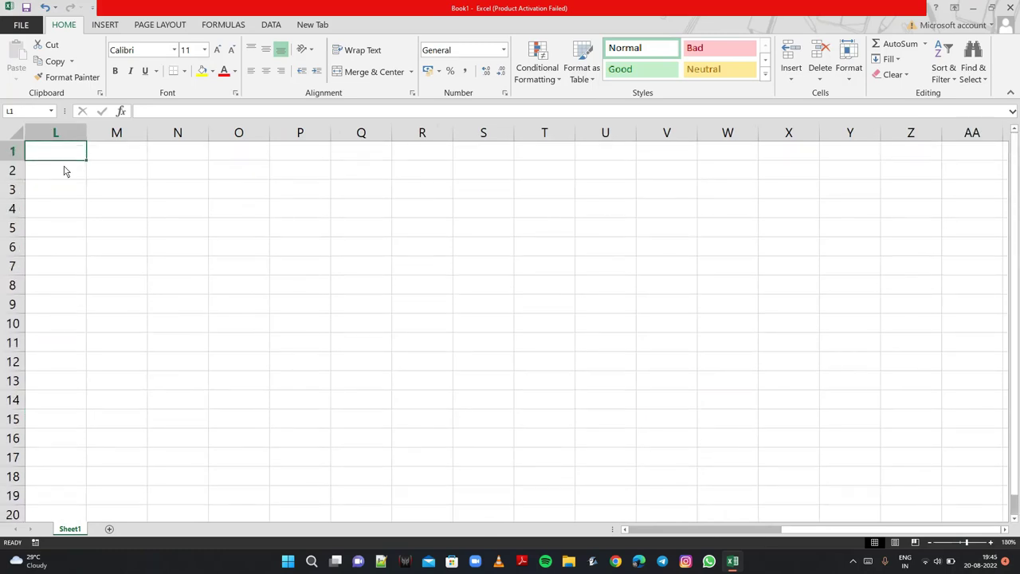
key(Down)
key(Down)
key(Down)
key(Down)
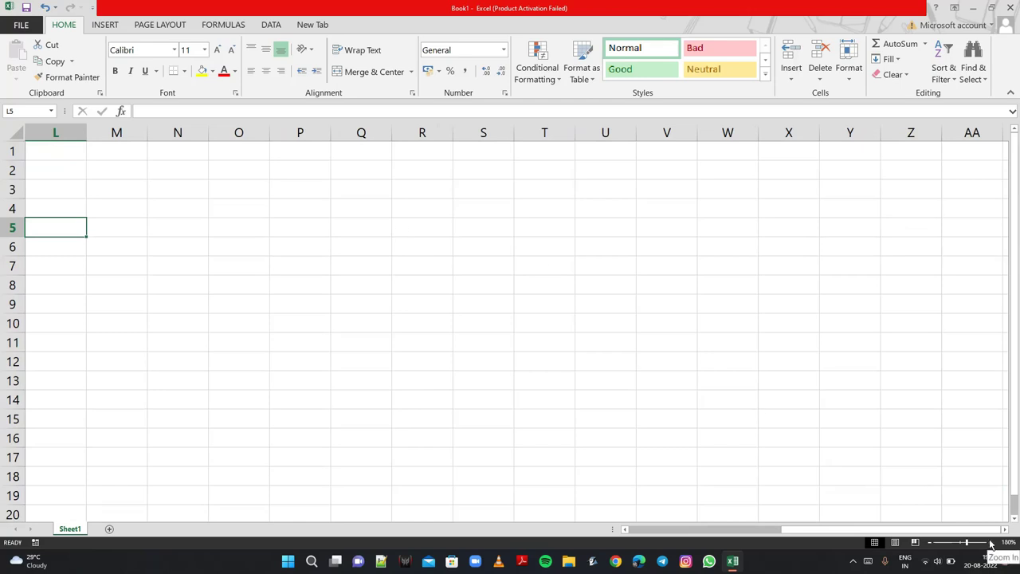
click(991, 542)
click(991, 543)
click(991, 542)
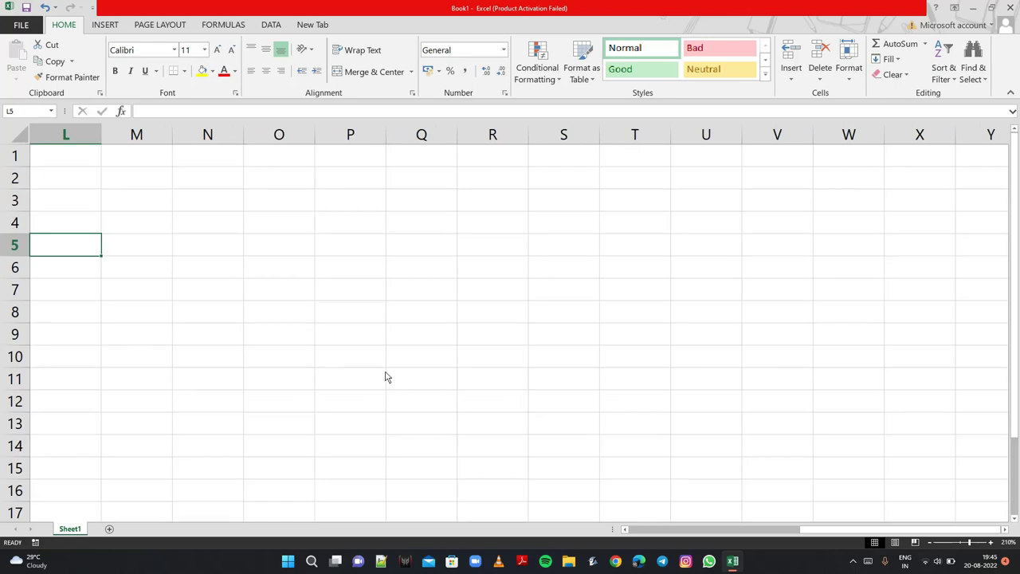
Enter the headers S.No., Emp. ID, Emp. Name, Post and Income in L5:P5.
text(S)
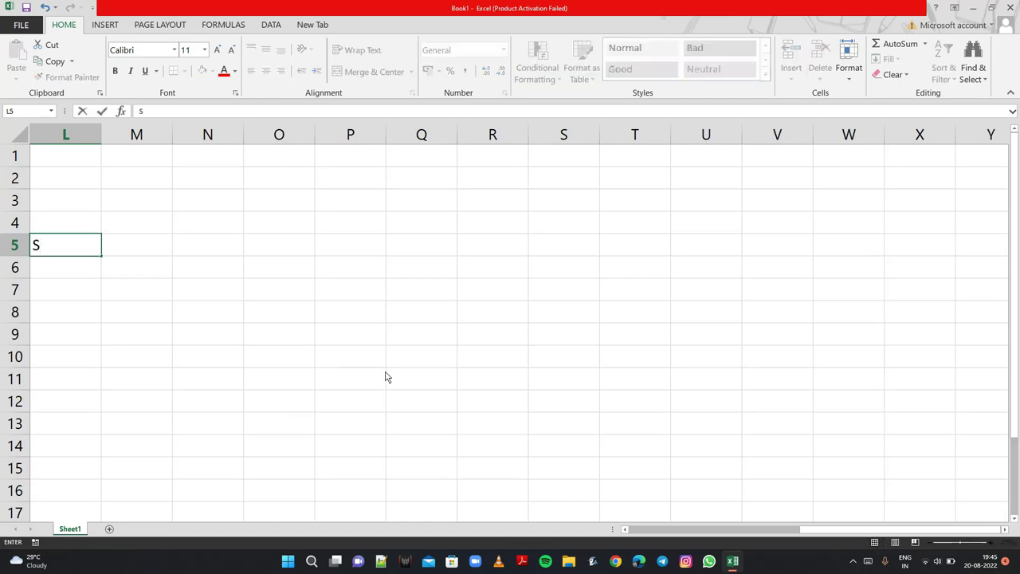
text(.N)
text(o.)
key(Tab)
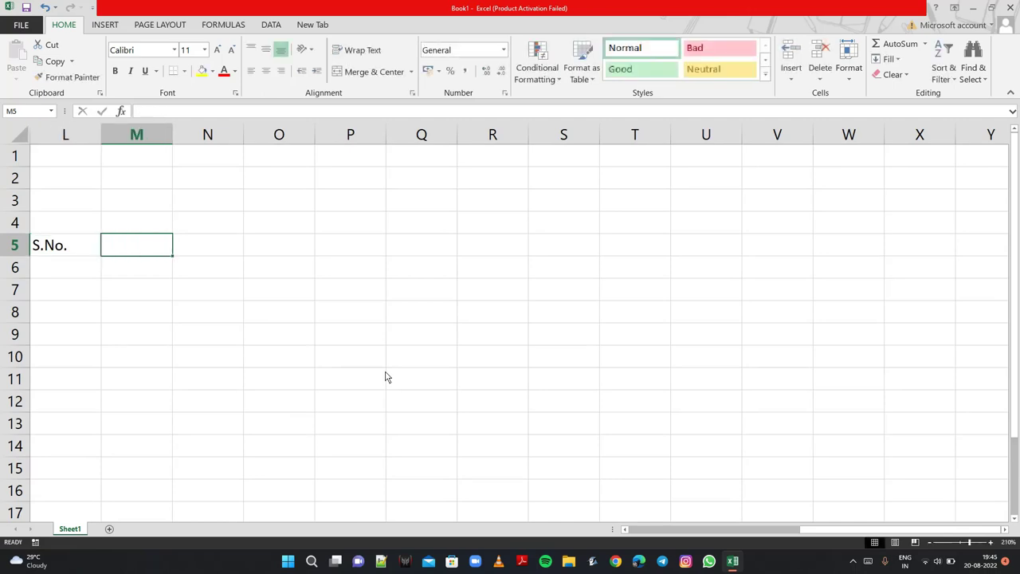
text(Emp )
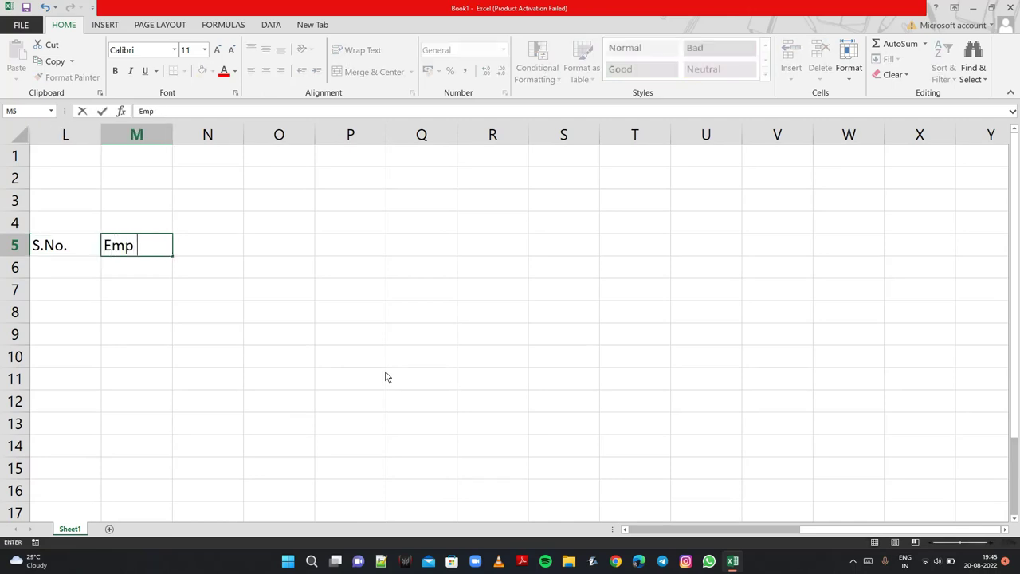
text(. )
text(ID)
key(Tab)
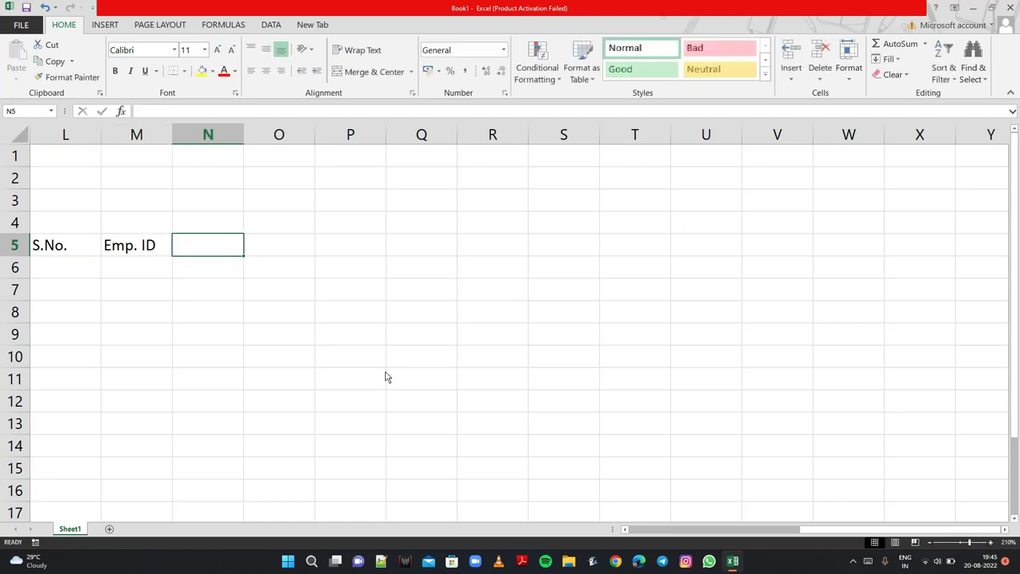
text(Em)
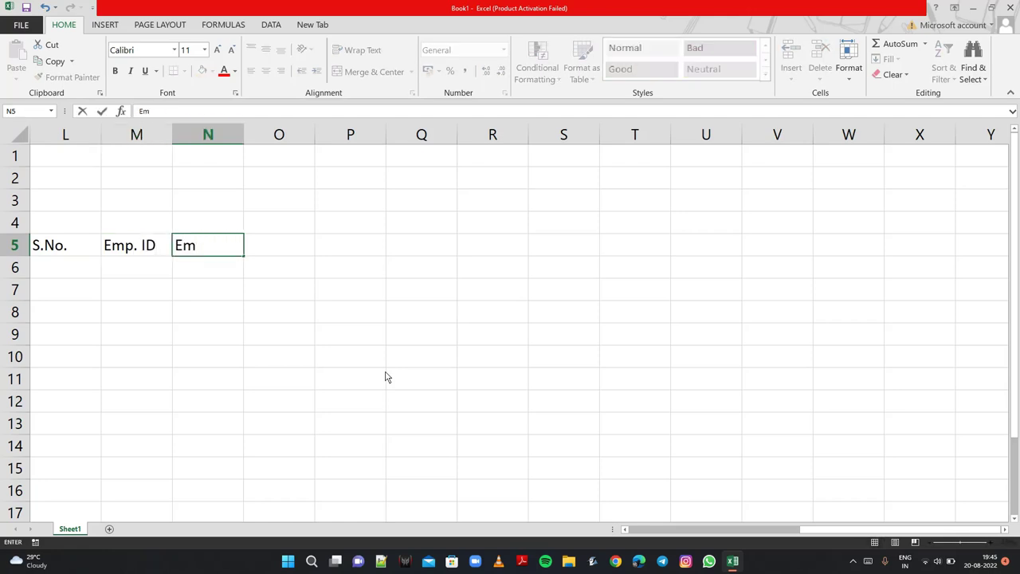
text(p. )
text(Name)
key(Tab)
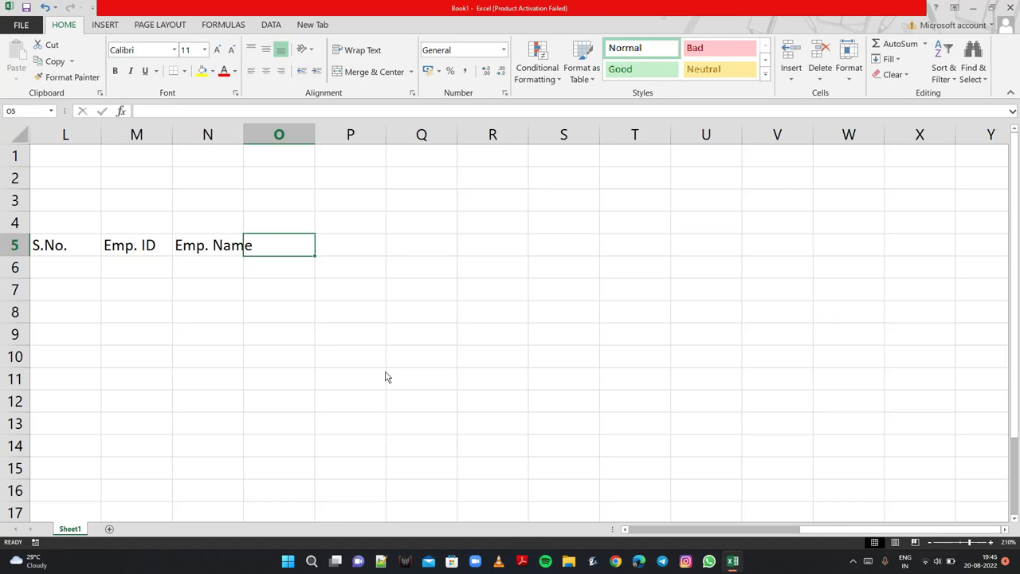
text(Post)
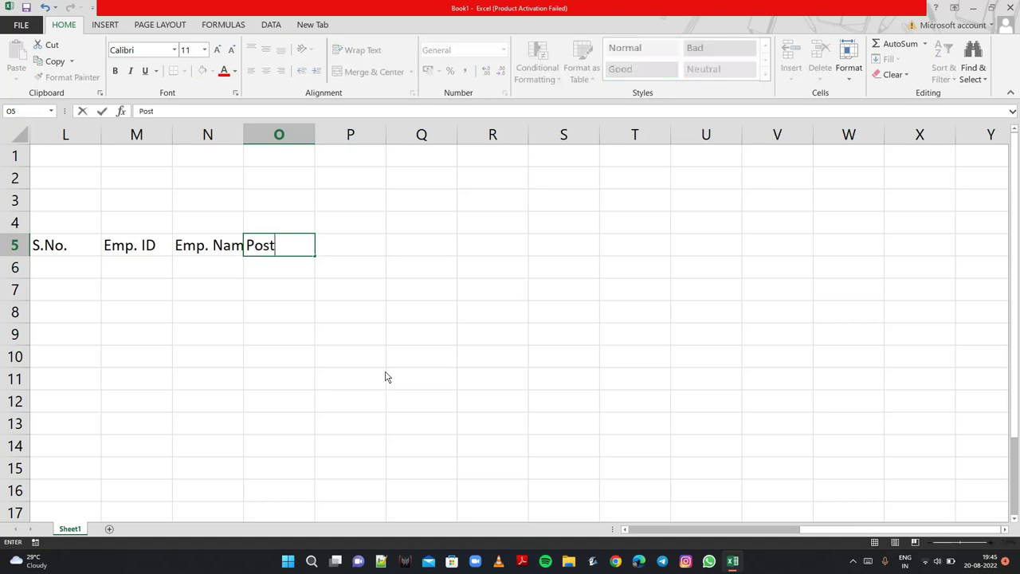
key(Tab)
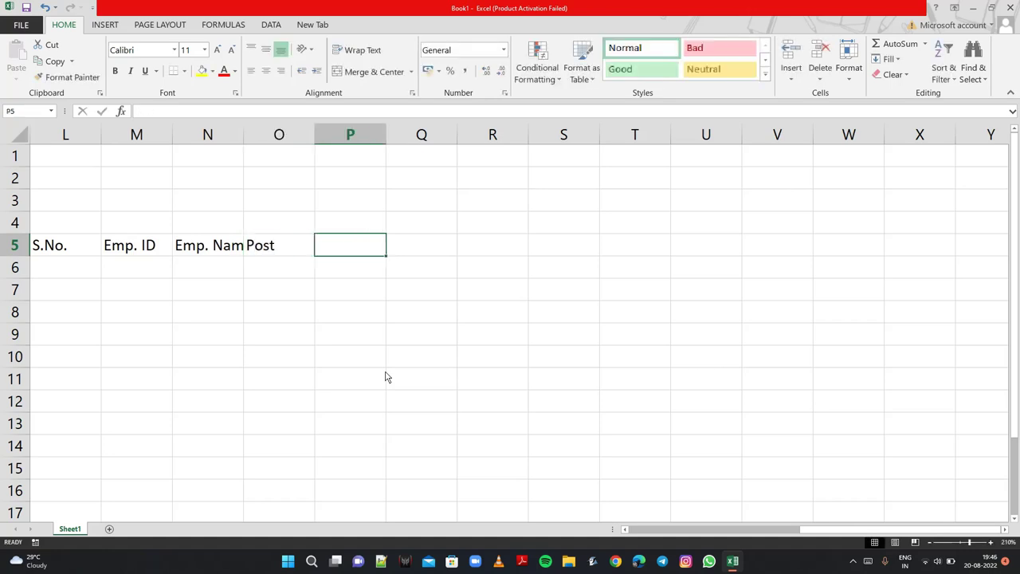
text(Inco)
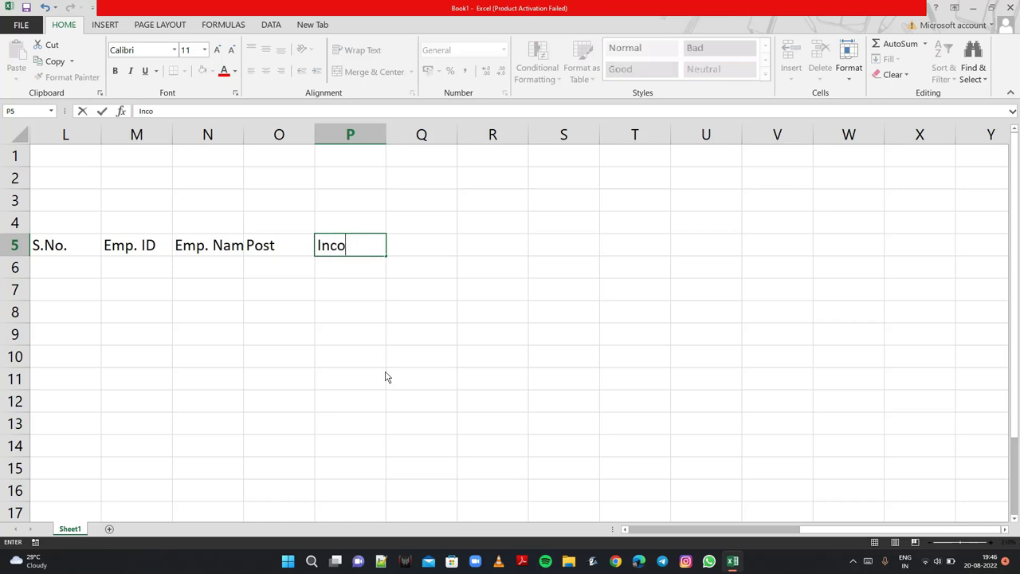
text(me)
key(Tab)
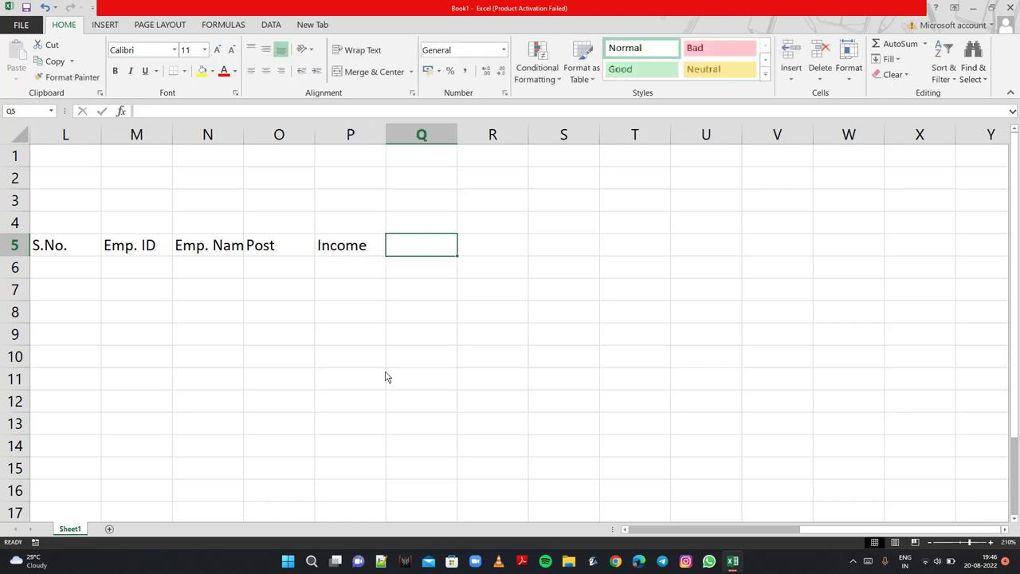
Add the headers Hourly Income, Daily Income, Weekly Income and Yearly Income in Q5:T5.
text(H)
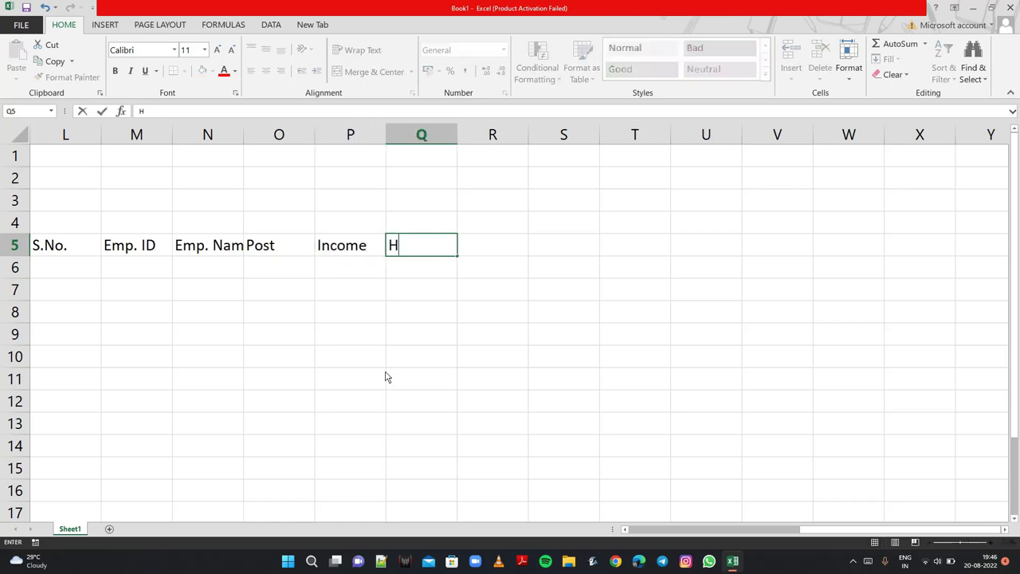
text(ourly)
text( IN)
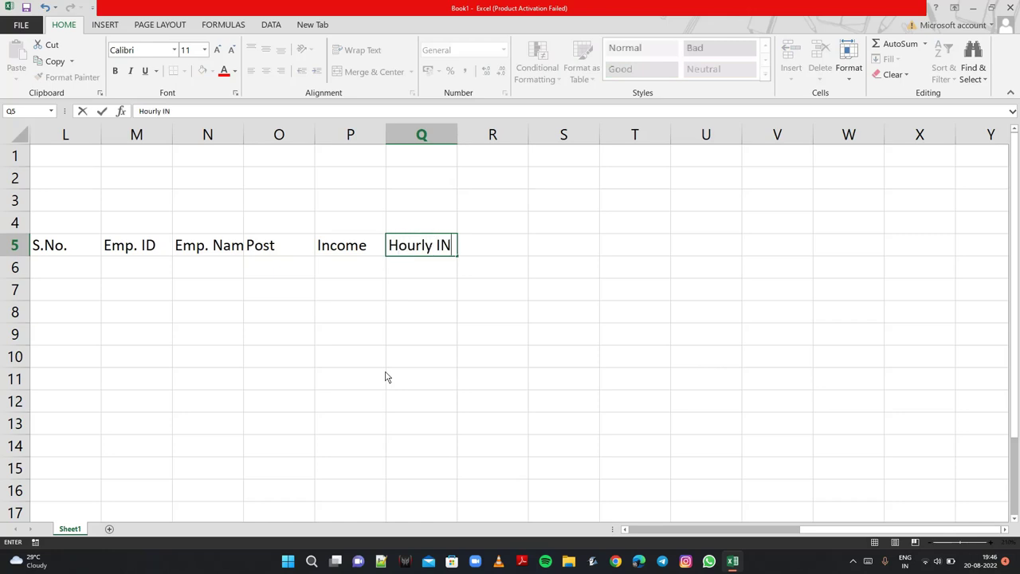
text(come)
key(ctrl+Return)
key(Tab)
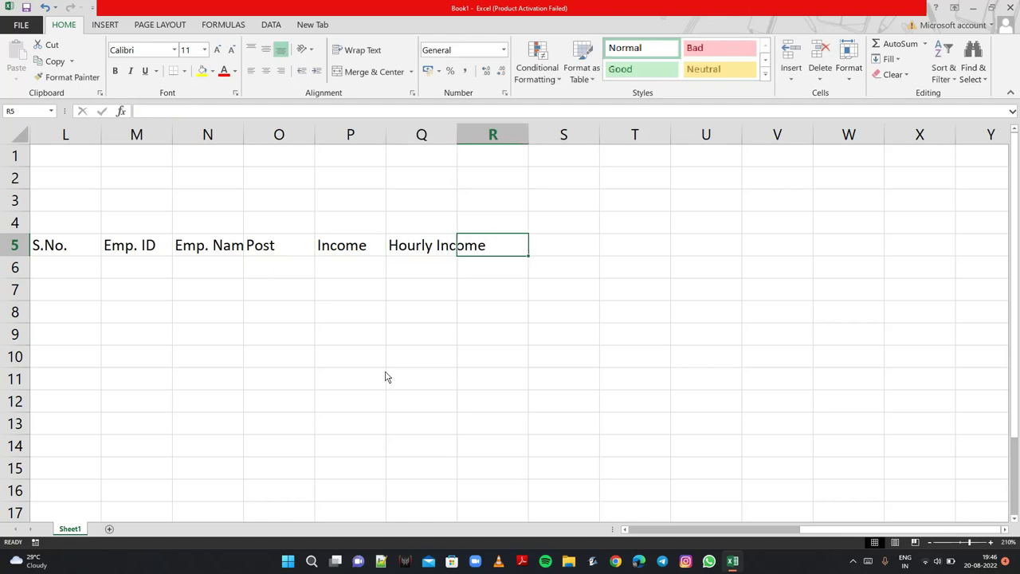
text(Dai)
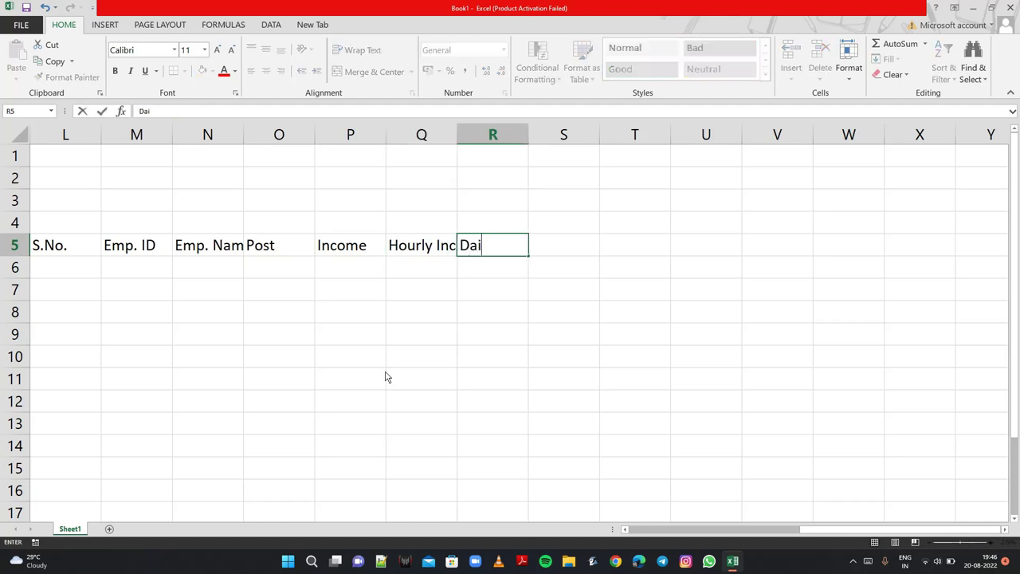
text(ly)
text( Income)
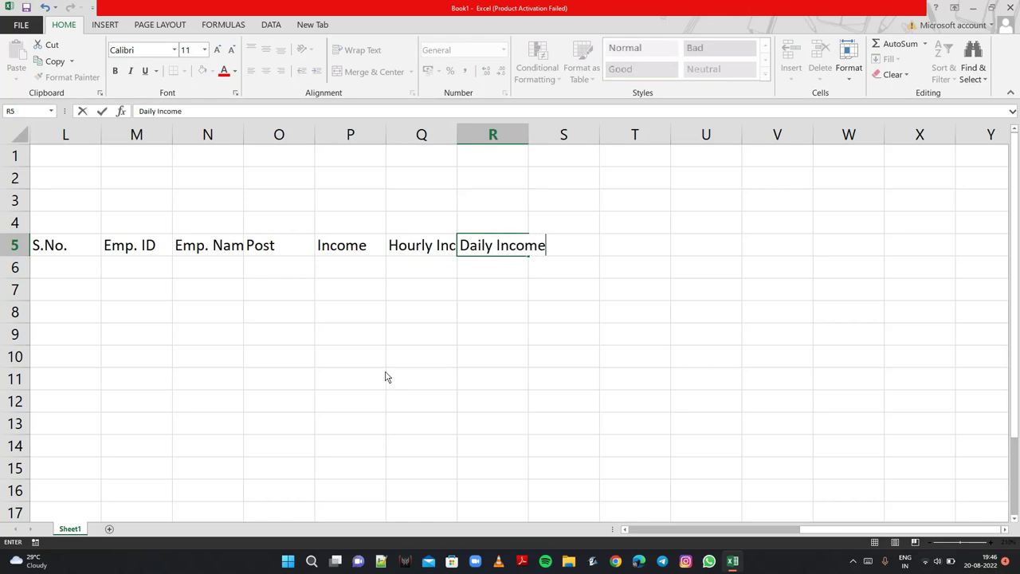
key(Tab)
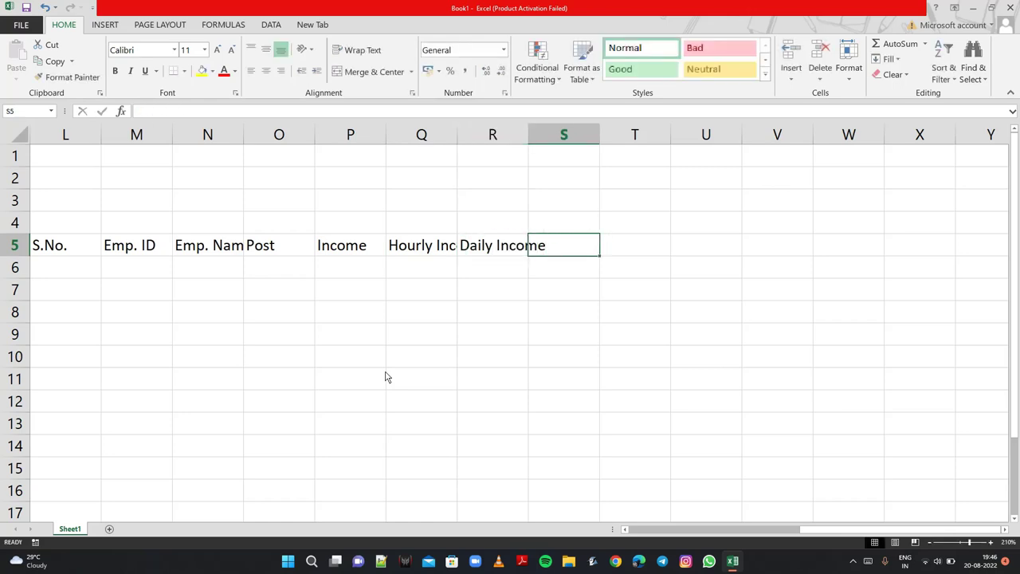
text(W)
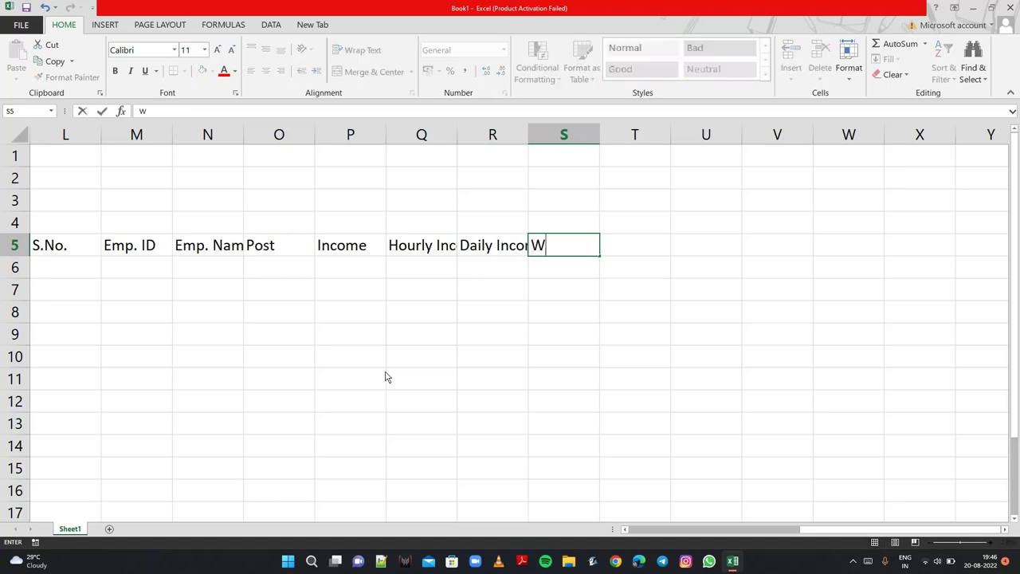
key(BackSpace)
text(W)
text(ee)
key(BackSpace)
text(ek)
text(ly)
text( INcom)
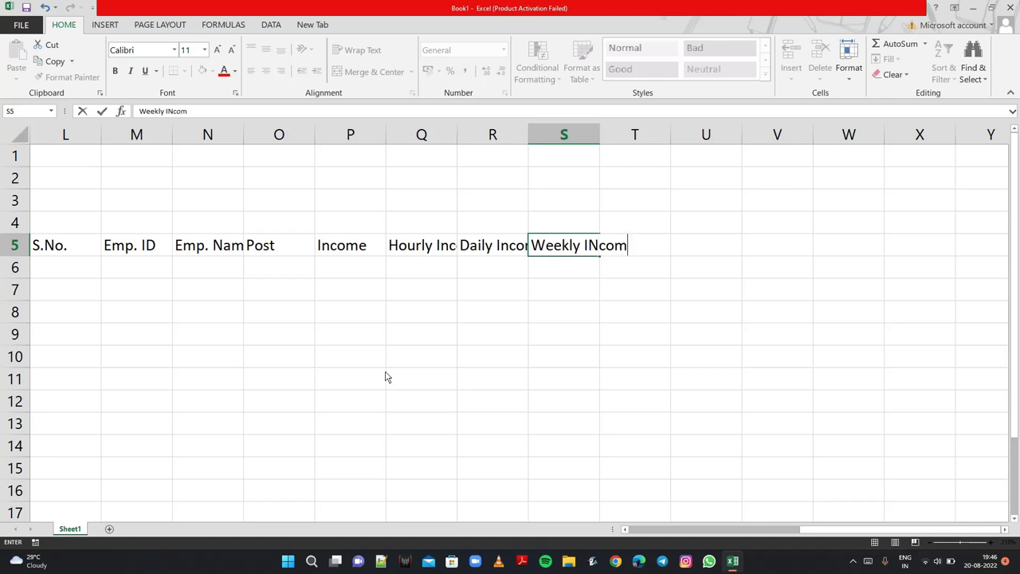
text(e)
key(Tab)
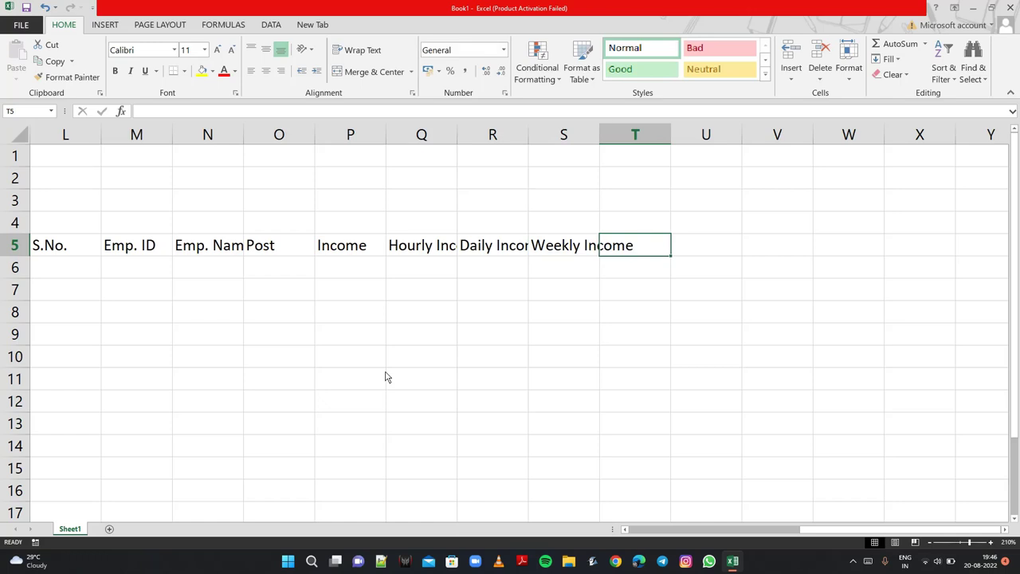
text(Year)
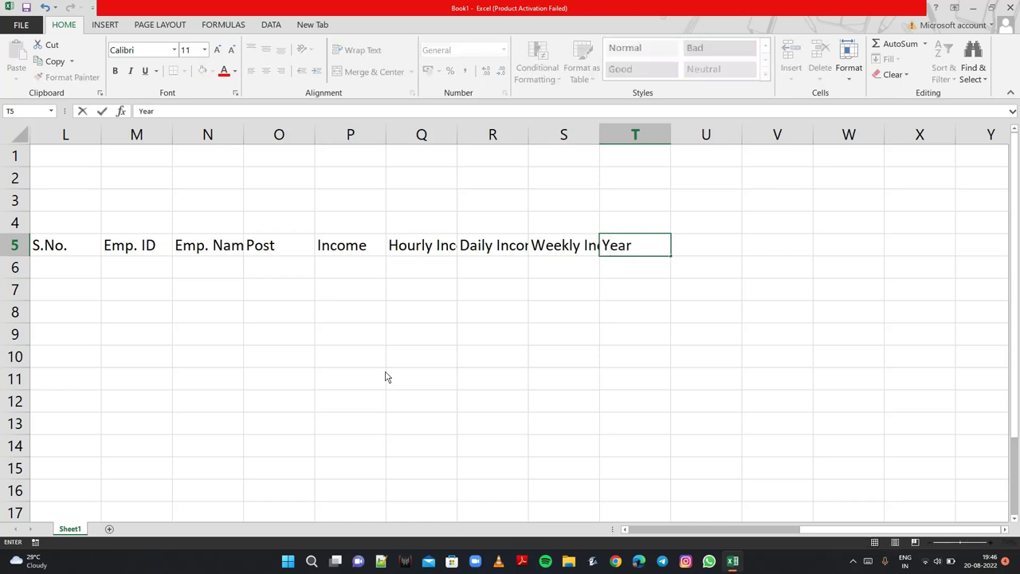
text(ly)
text( Inc)
text(ome)
key(Return)
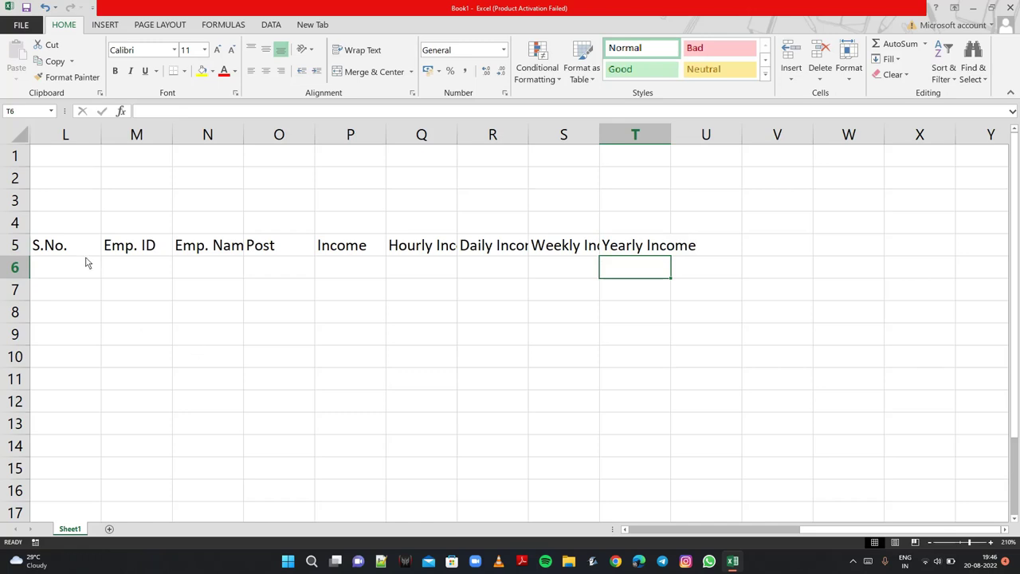
Select the headers L5:T5 and AutoFit their column widths.
drag(84, 252, 565, 255)
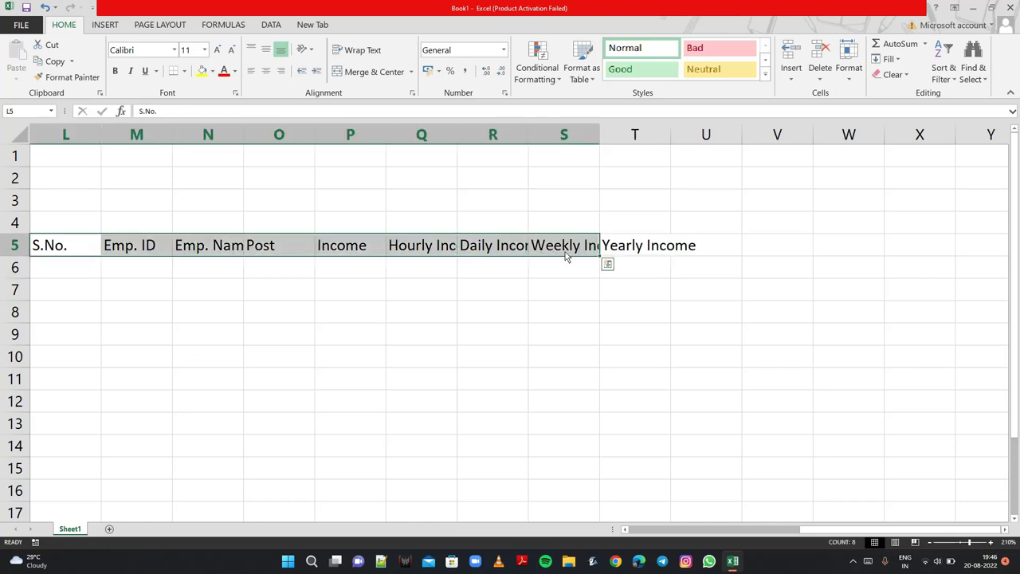
key(shift+Right)
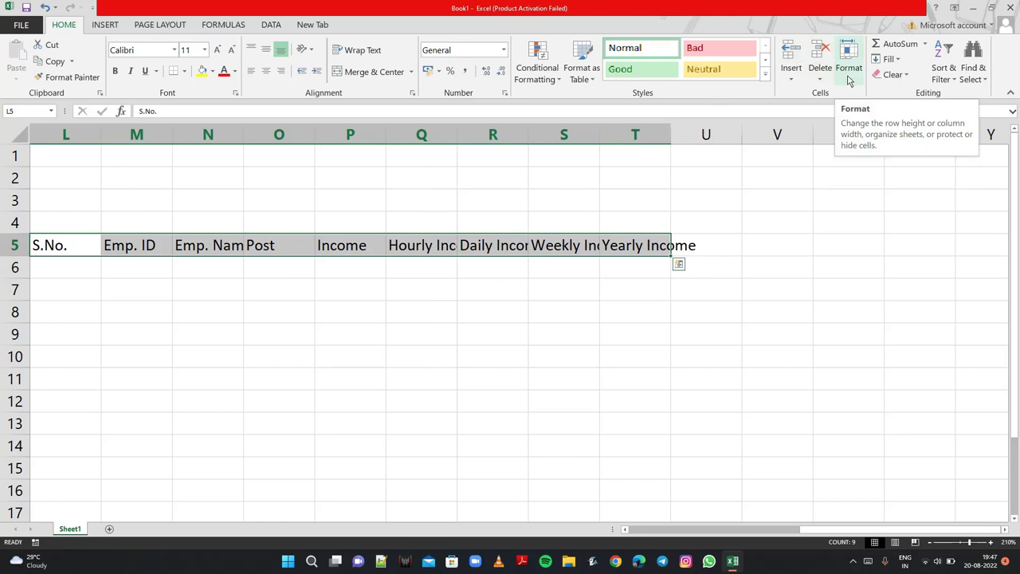
click(849, 77)
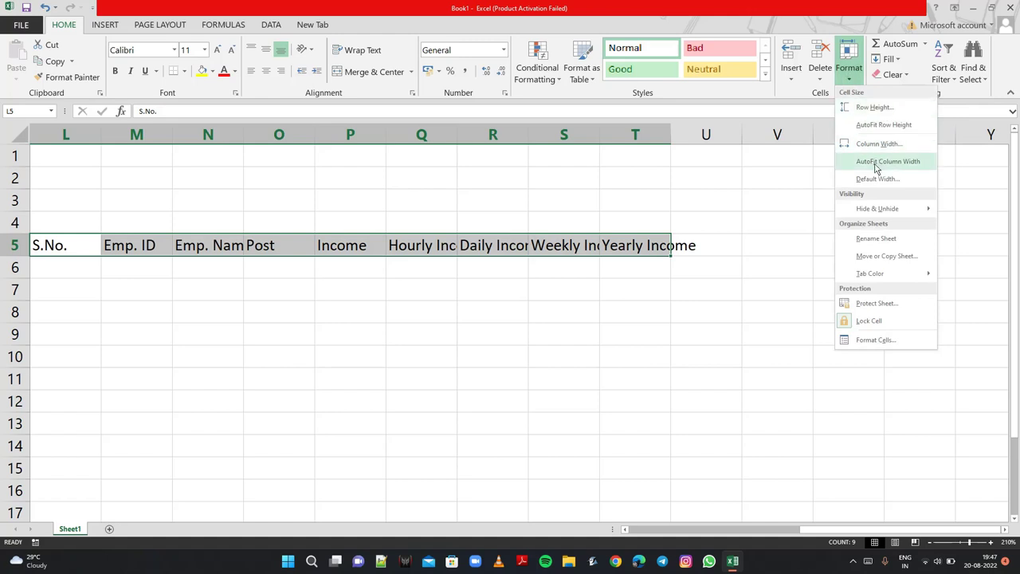
click(877, 164)
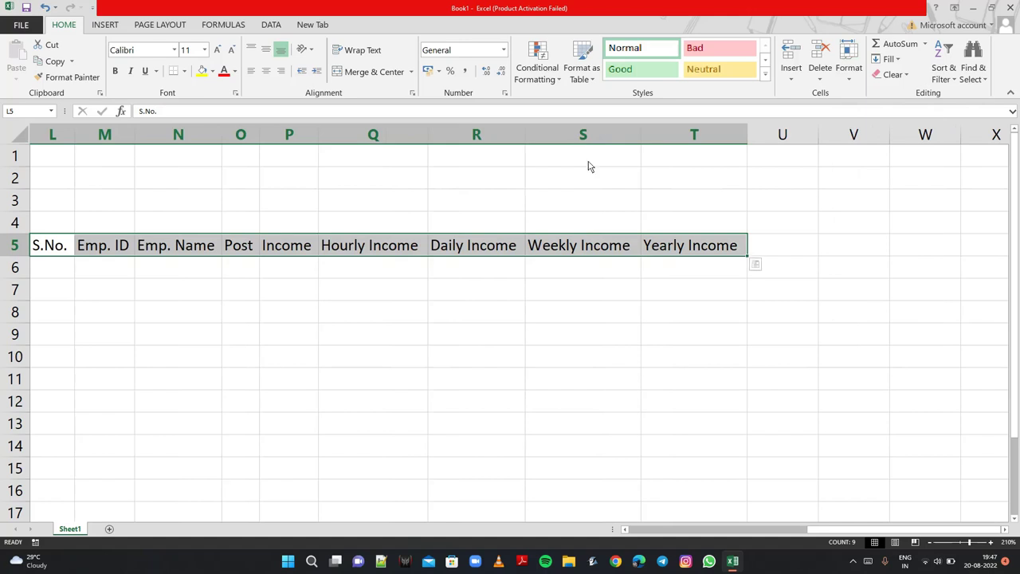
Enter 1 and 2 in L6:L7 and fill the series down to 7 in L12.
click(58, 268)
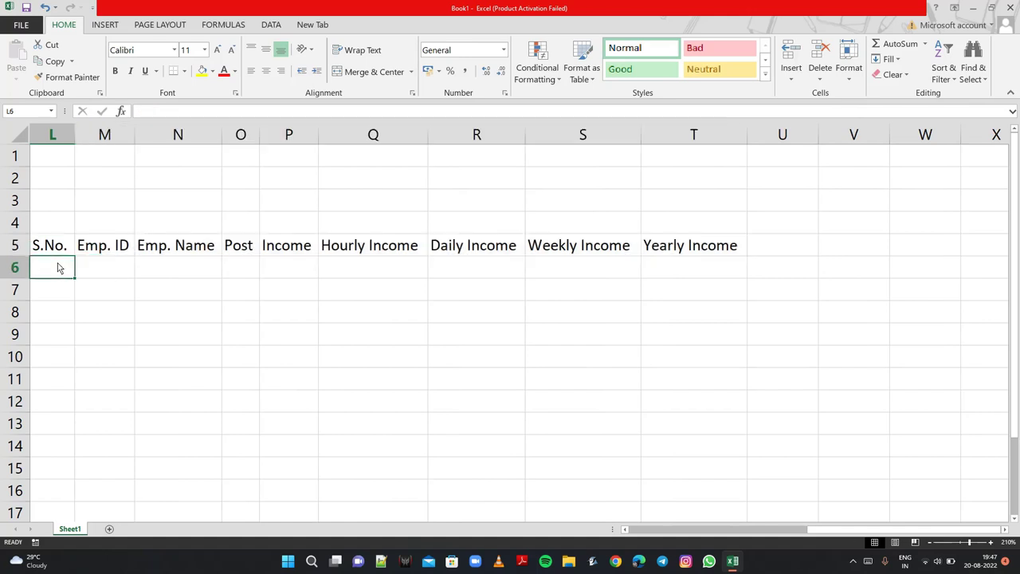
text(1)
key(Return)
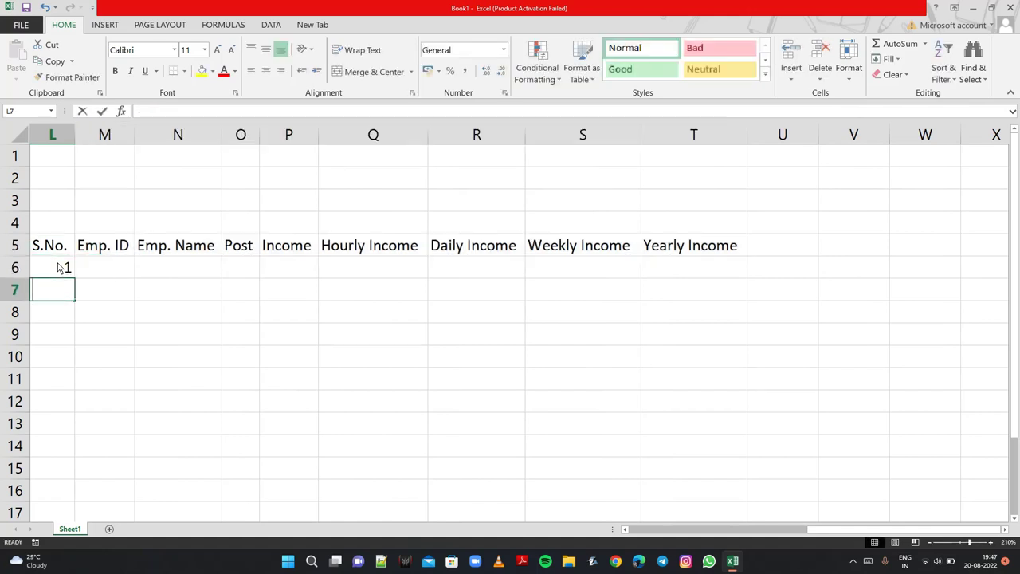
text(2)
key(Return)
click(58, 268)
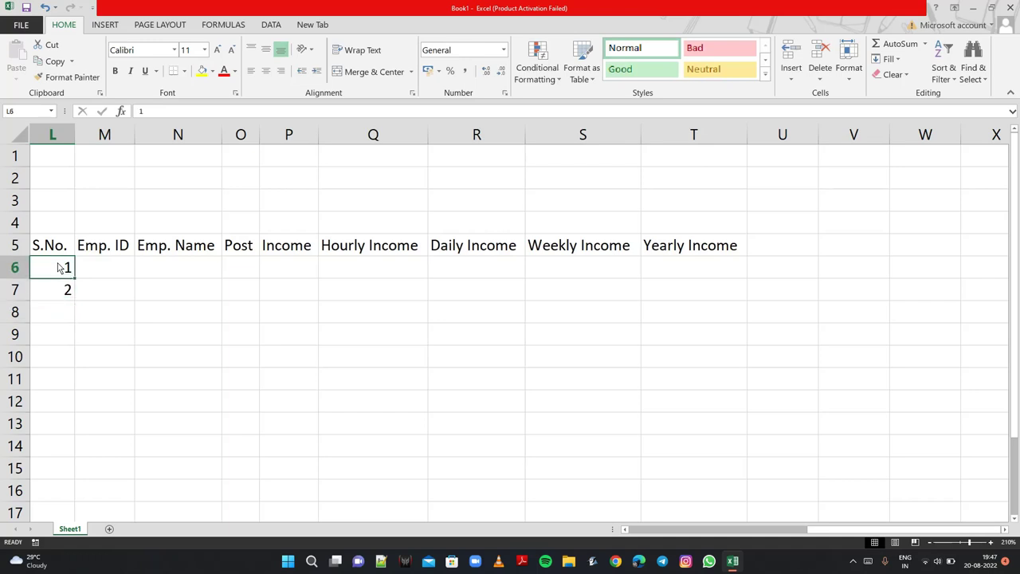
drag(59, 267, 68, 391)
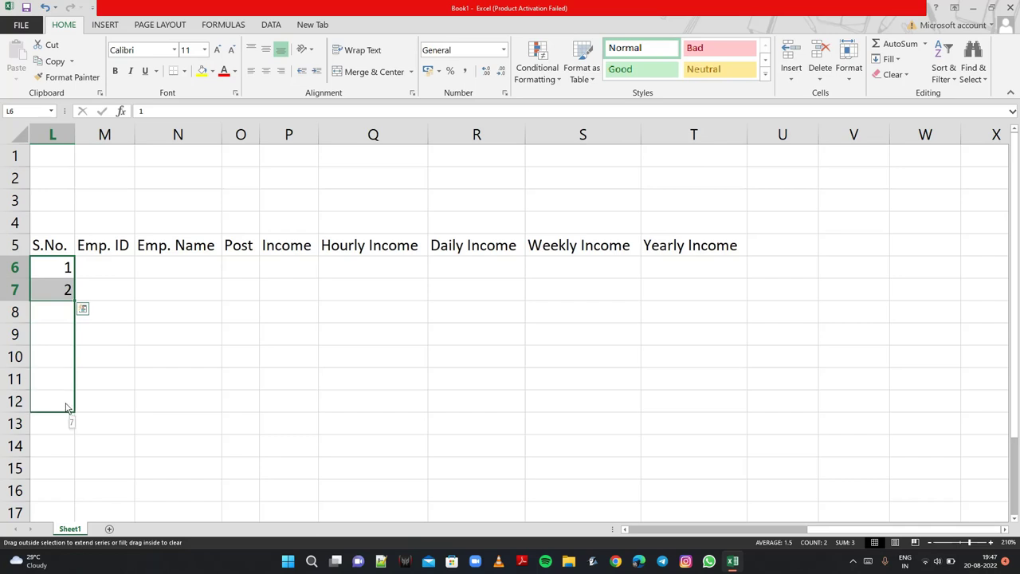
drag(69, 390, 68, 409)
click(103, 268)
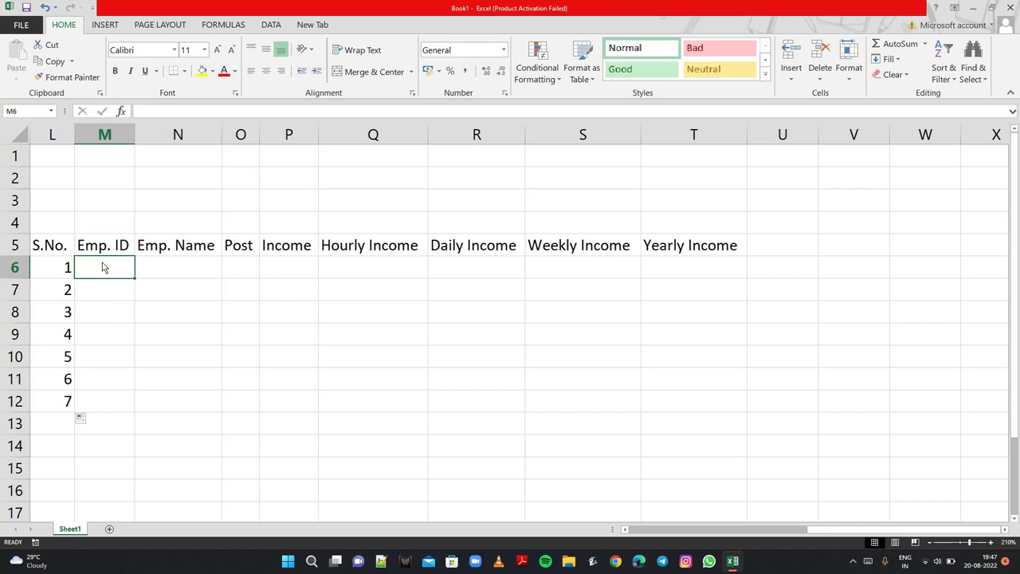
Enter E501 and E502 in M6:M7 and fill the IDs down to E507 in M12.
text(E)
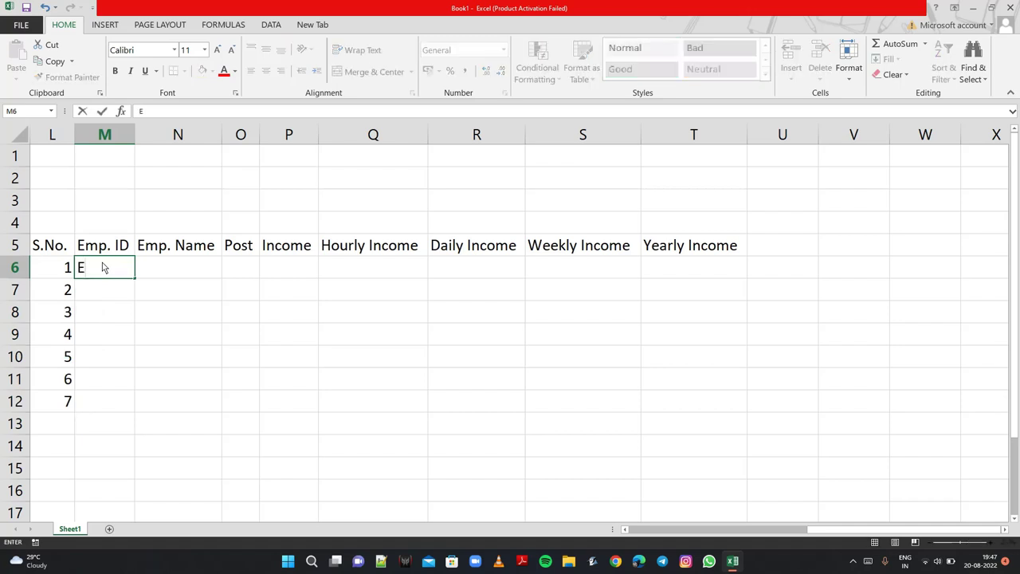
text(50)
text(1)
key(Return)
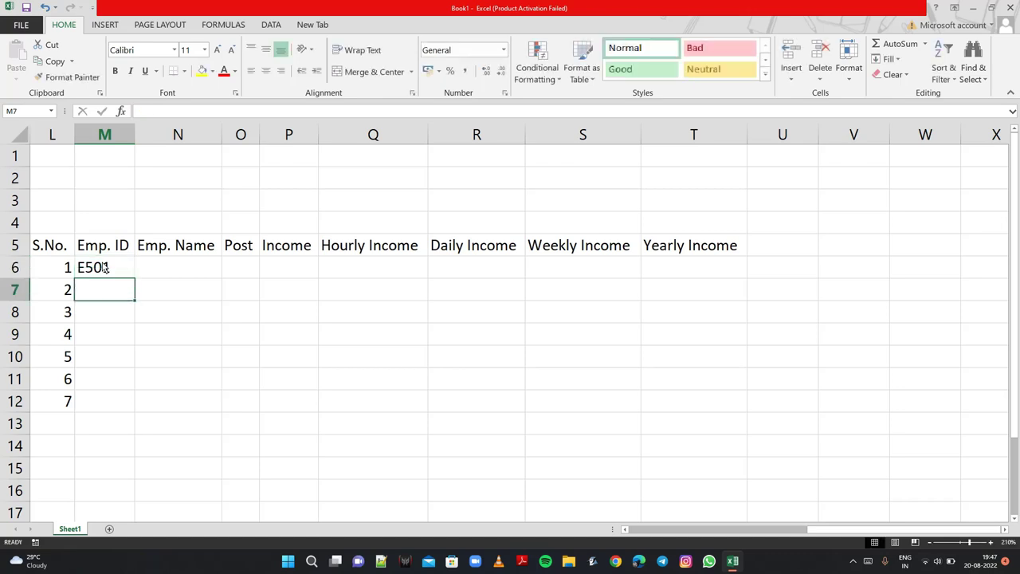
text(E5)
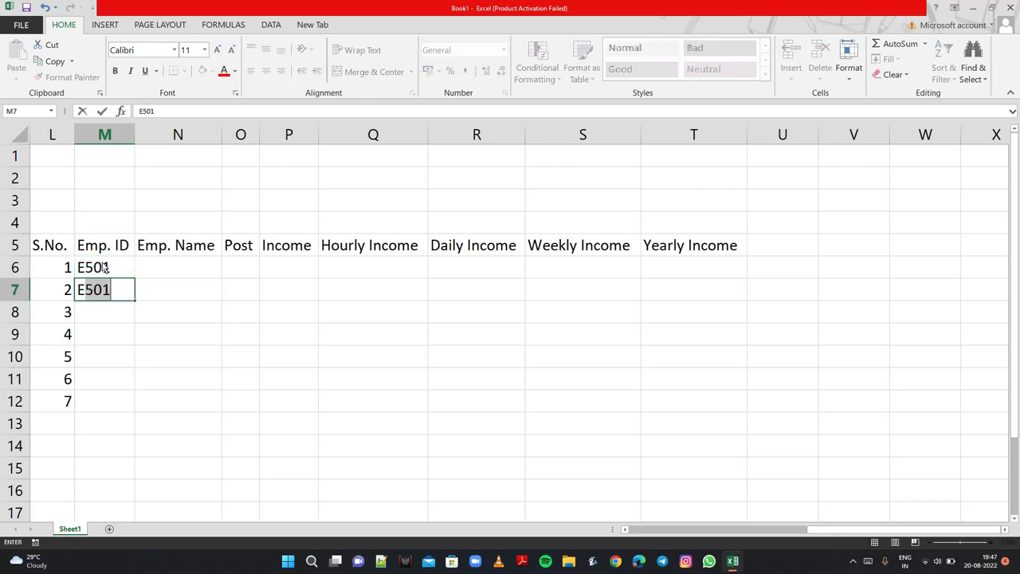
text(02)
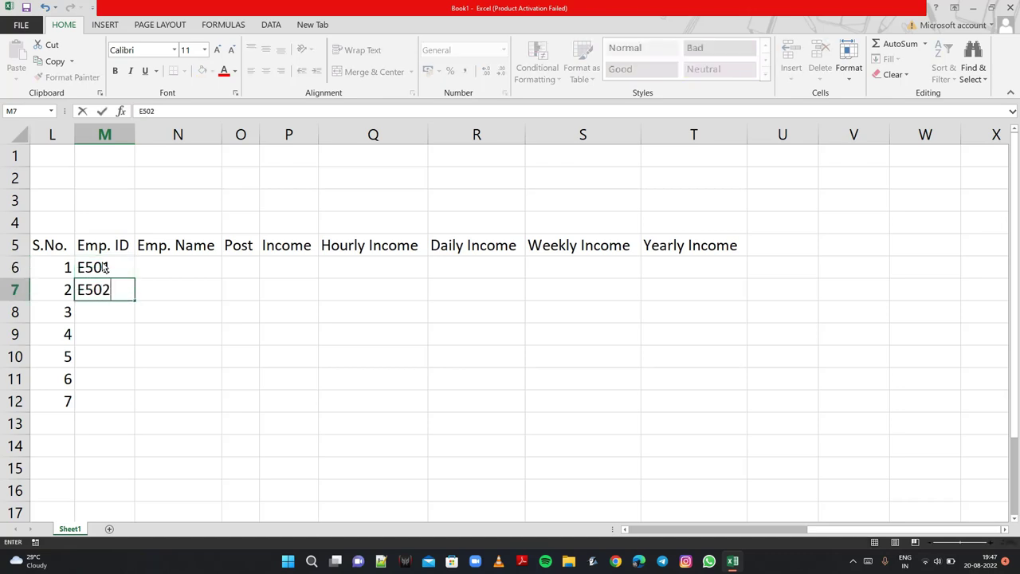
drag(103, 271, 128, 296)
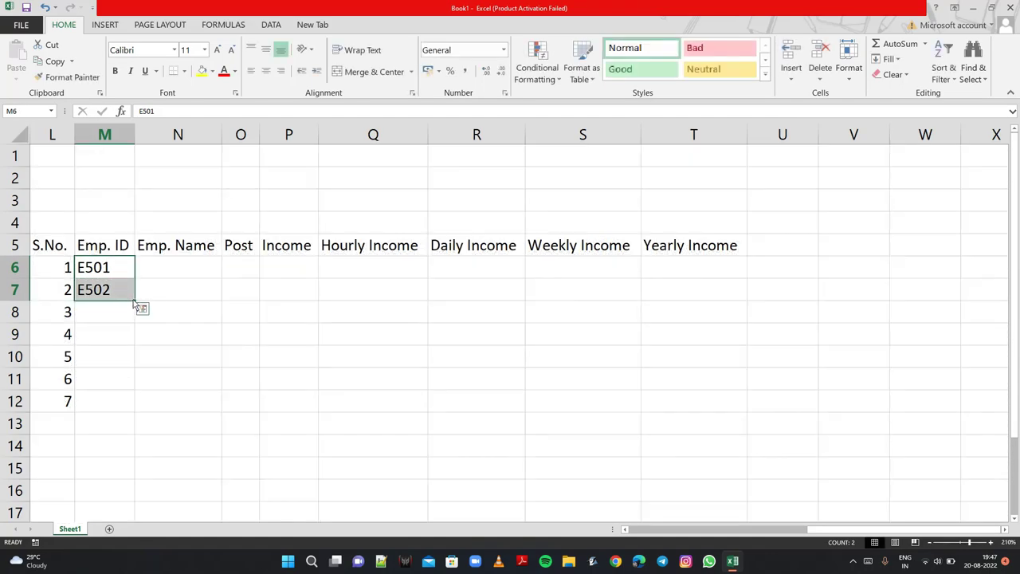
drag(134, 303, 130, 410)
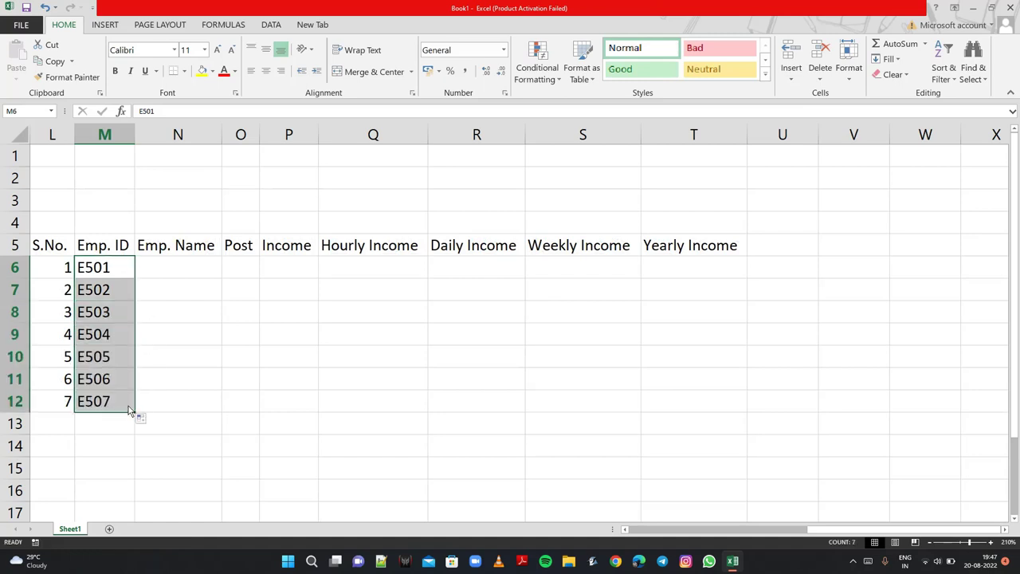
click(168, 269)
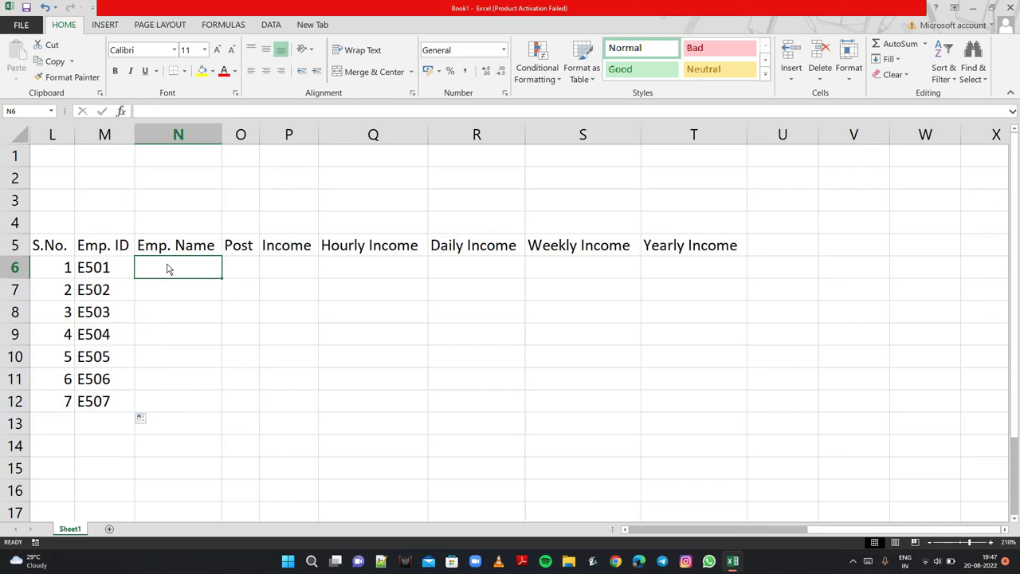
Type the first three employees' full names into N6:N8.
text(San)
text(de)
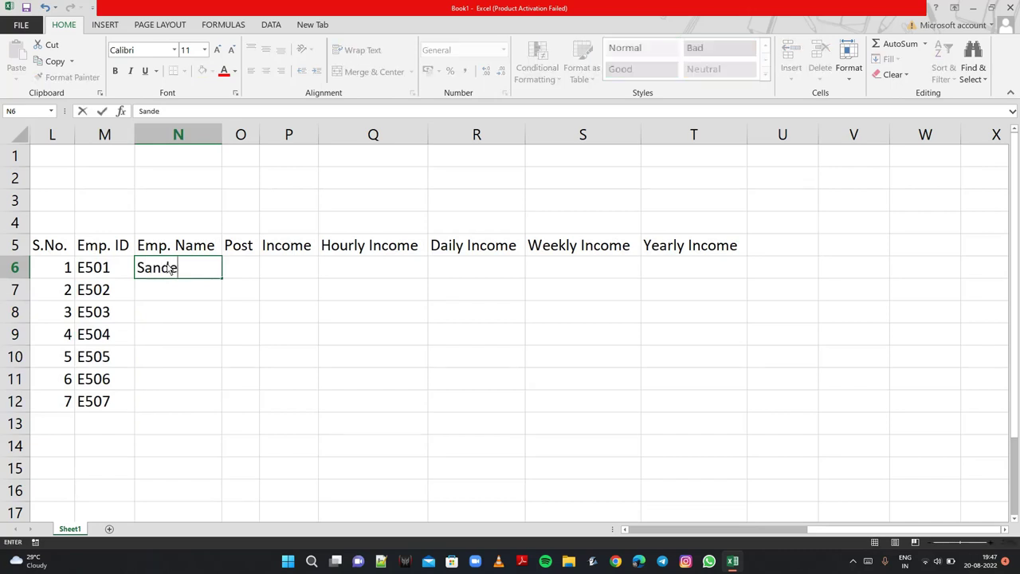
text(ep umar)
key(BackSpace)
key(BackSpace)
key(BackSpace)
key(BackSpace)
text(K)
key(BackSpace)
text(kumar)
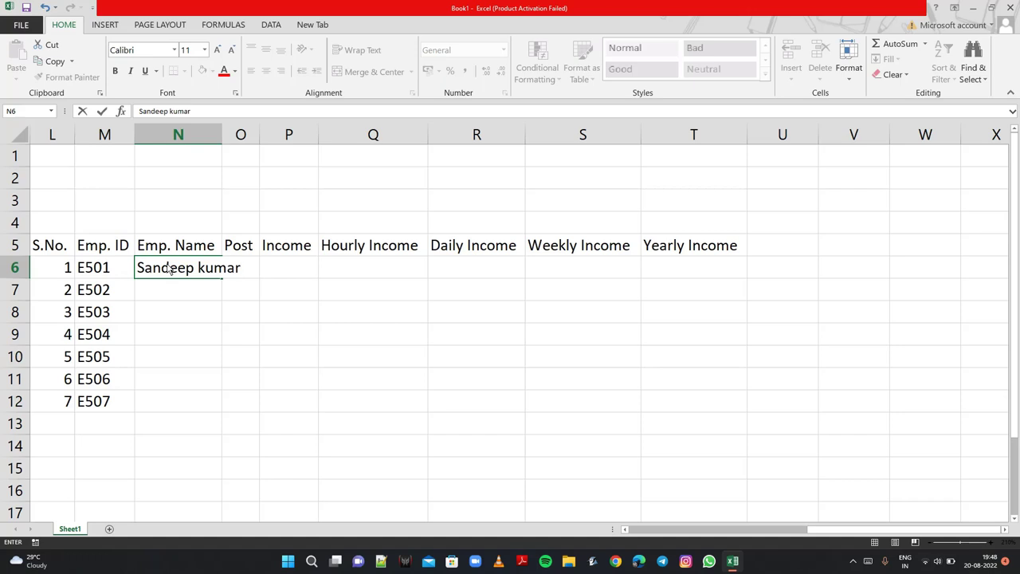
key(BackSpace)
key(BackSpace)
key(BackSpace)
key(BackSpace)
key(BackSpace)
text(K)
text(umar)
key(Return)
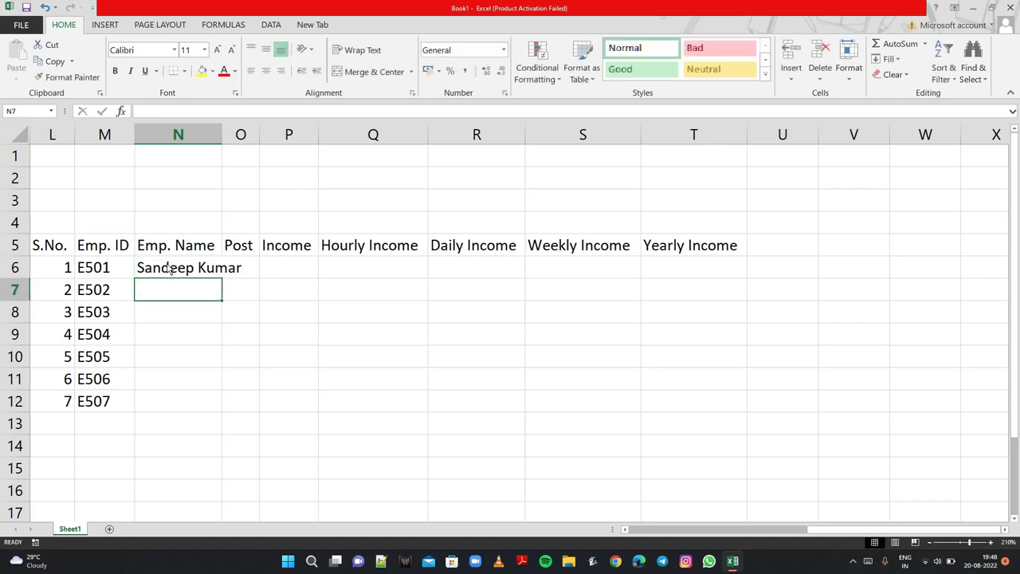
text(Su)
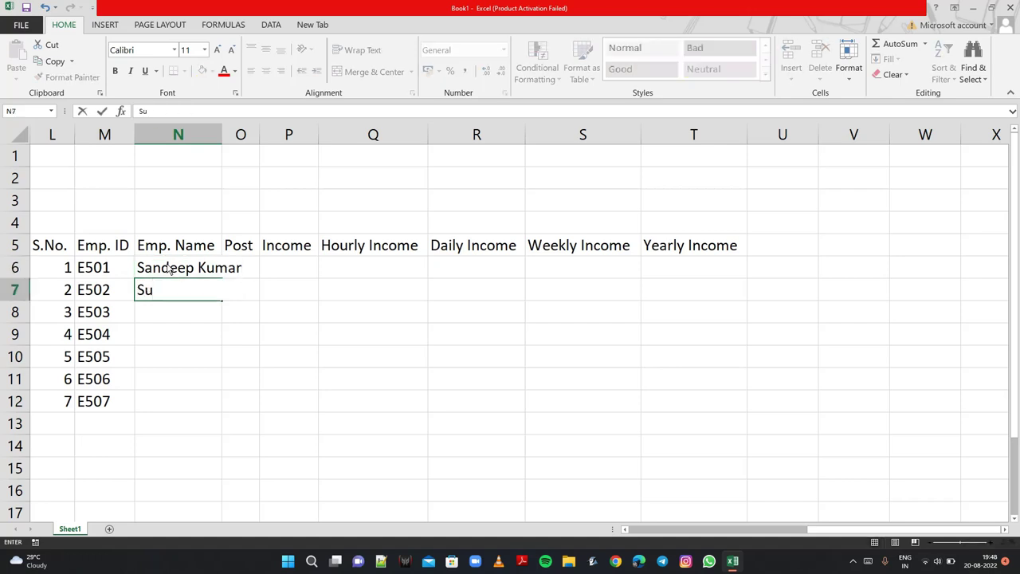
text(dhir )
text(Mohan)
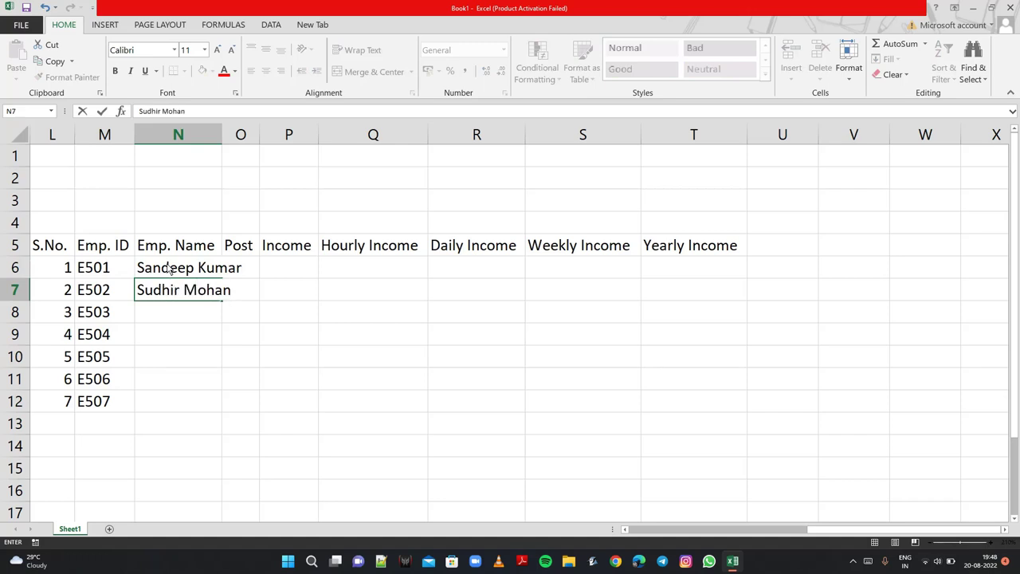
key(Return)
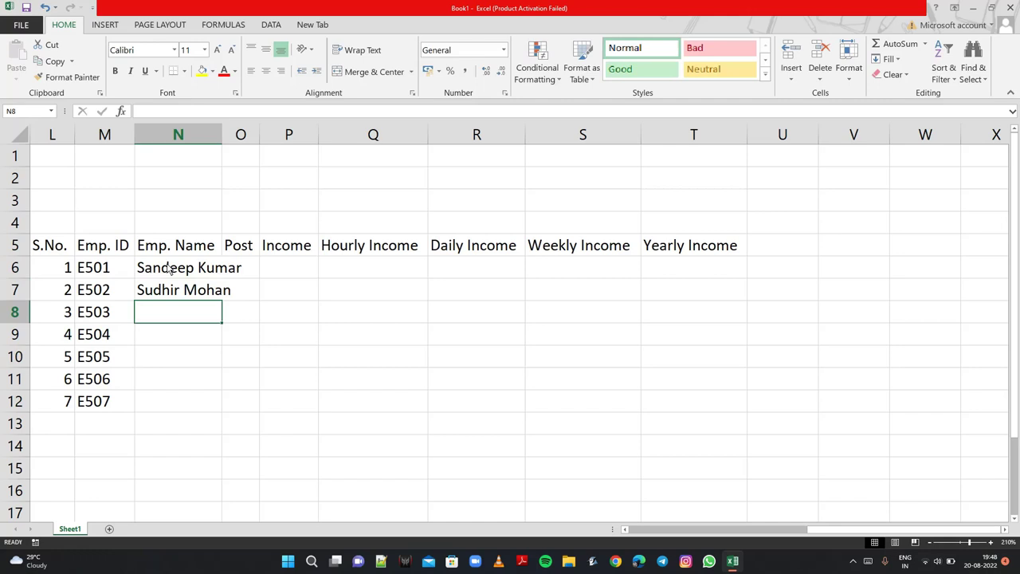
text(As)
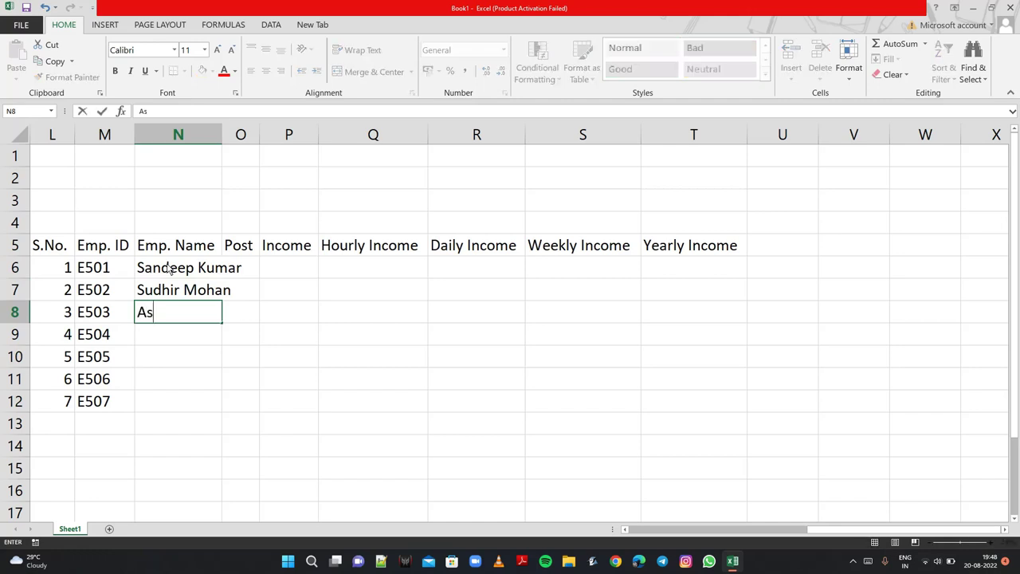
text(hish)
text( Sharma)
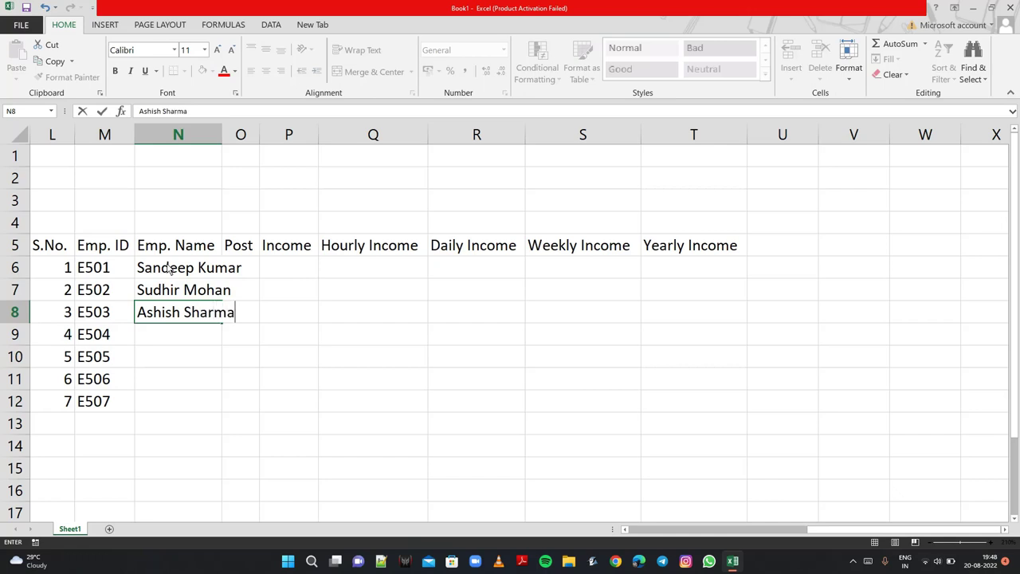
key(Return)
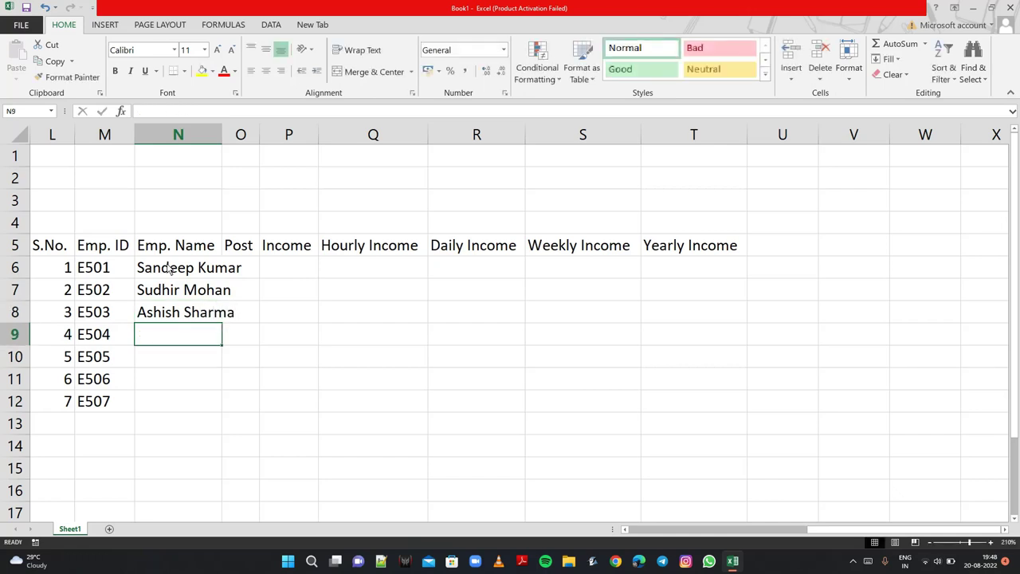
Type the remaining four employees' full names into N9:N12.
text(Sa)
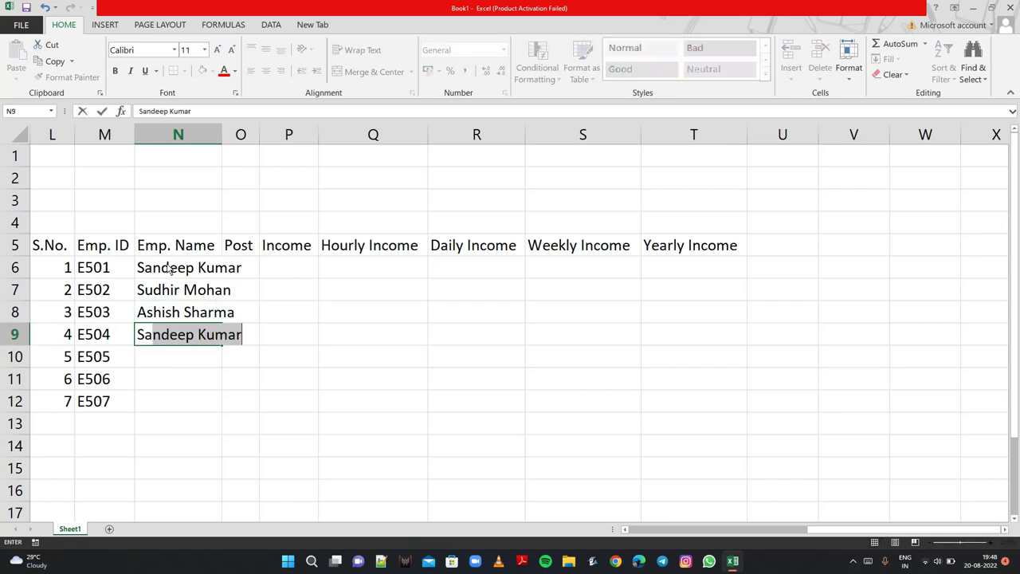
text(t)
key(BackSpace)
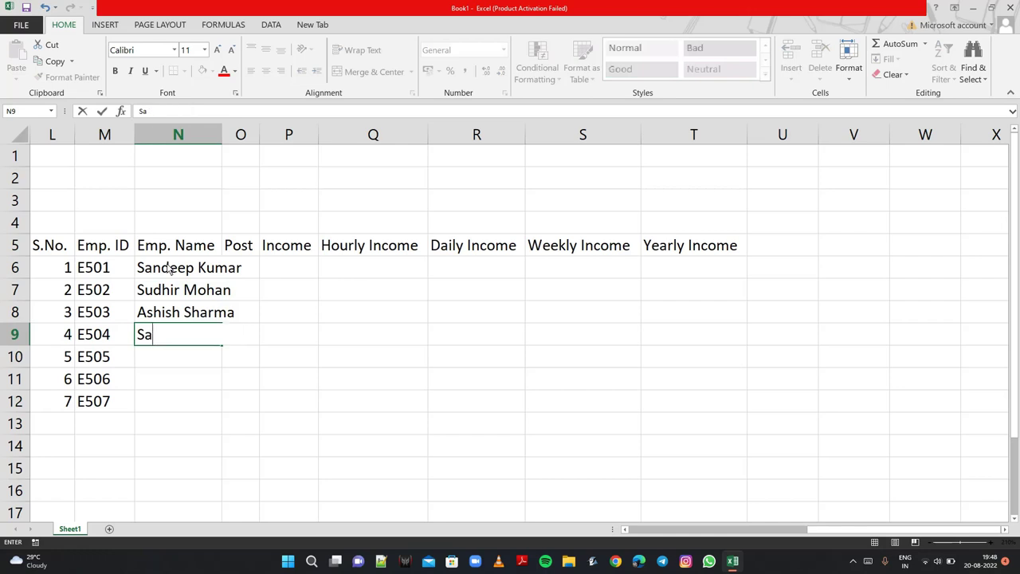
text(n)
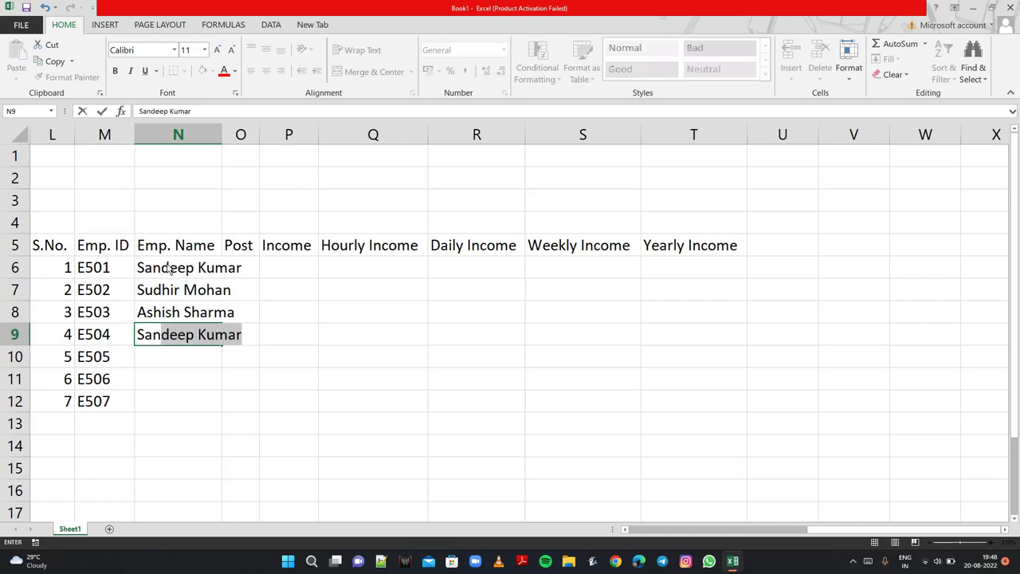
text(tosh )
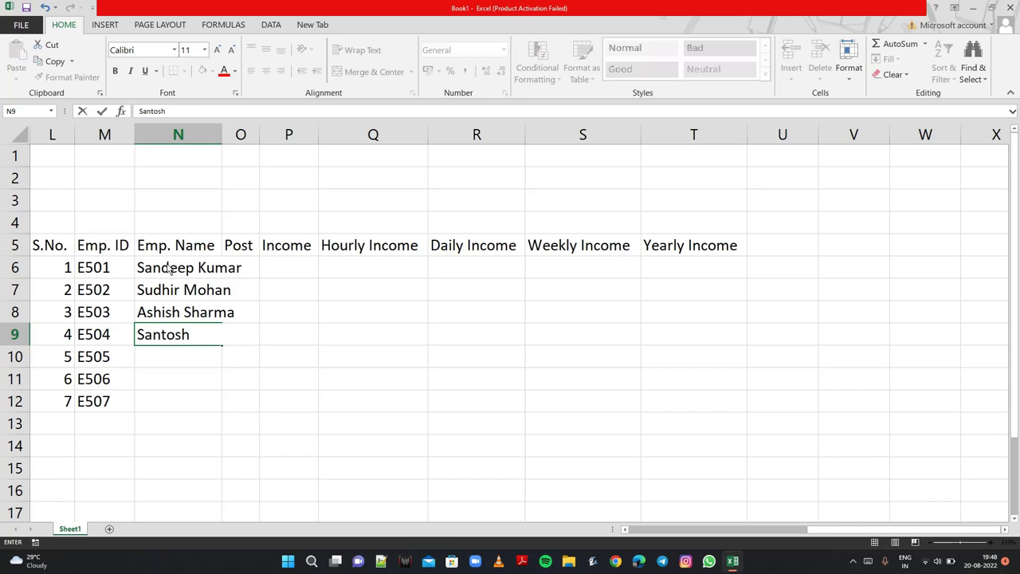
text(Tiwar)
text(i)
key(Return)
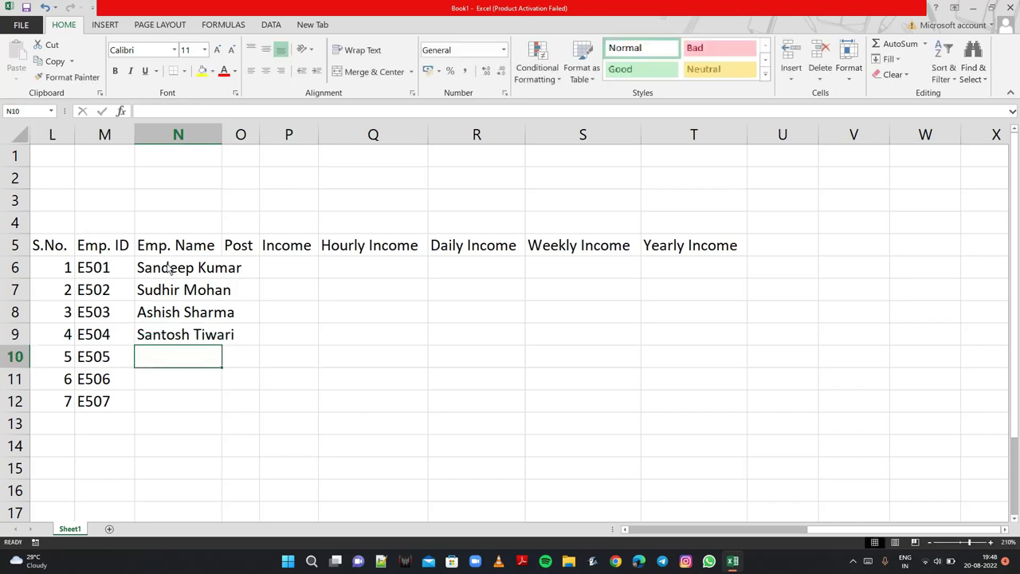
text(R)
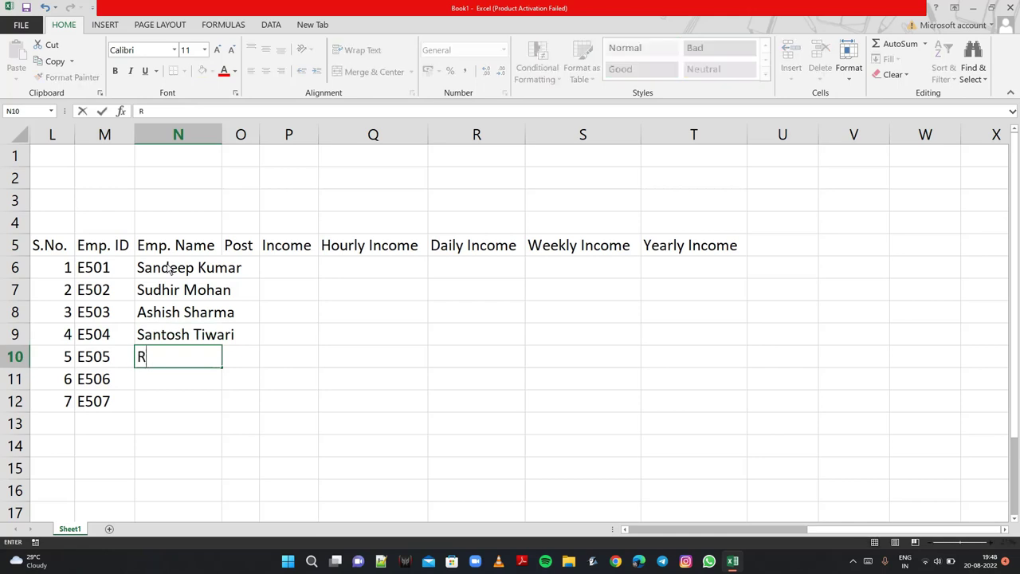
text(ajesh )
text(Sha)
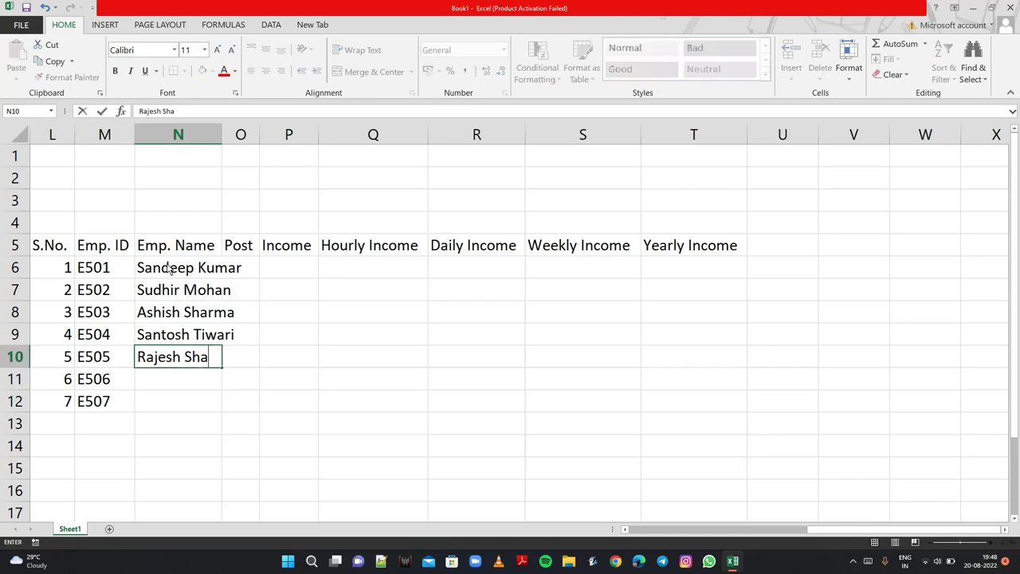
text(rma)
key(Return)
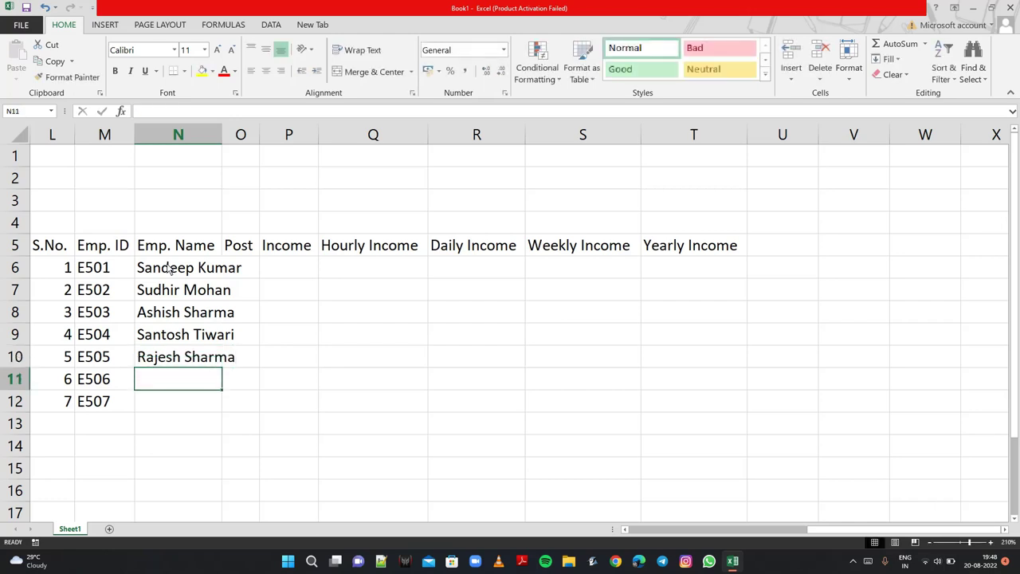
text(Rohit)
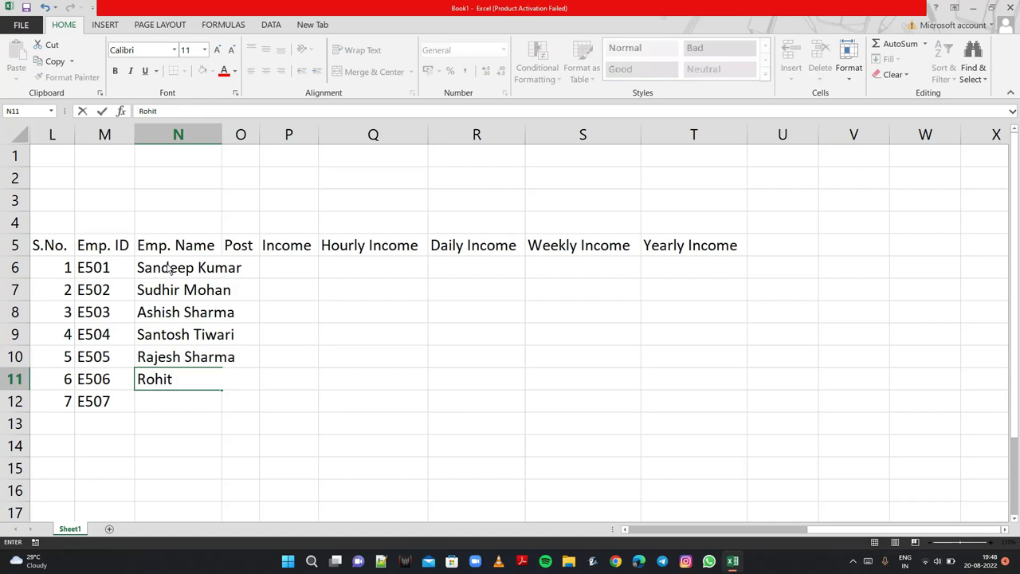
text( Verma)
key(ctrl+Return)
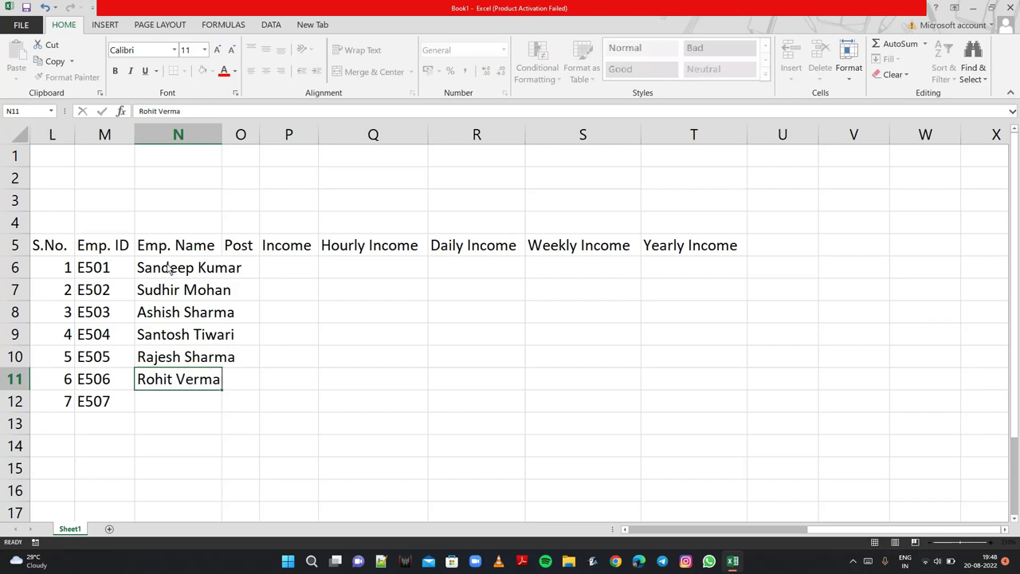
key(Return)
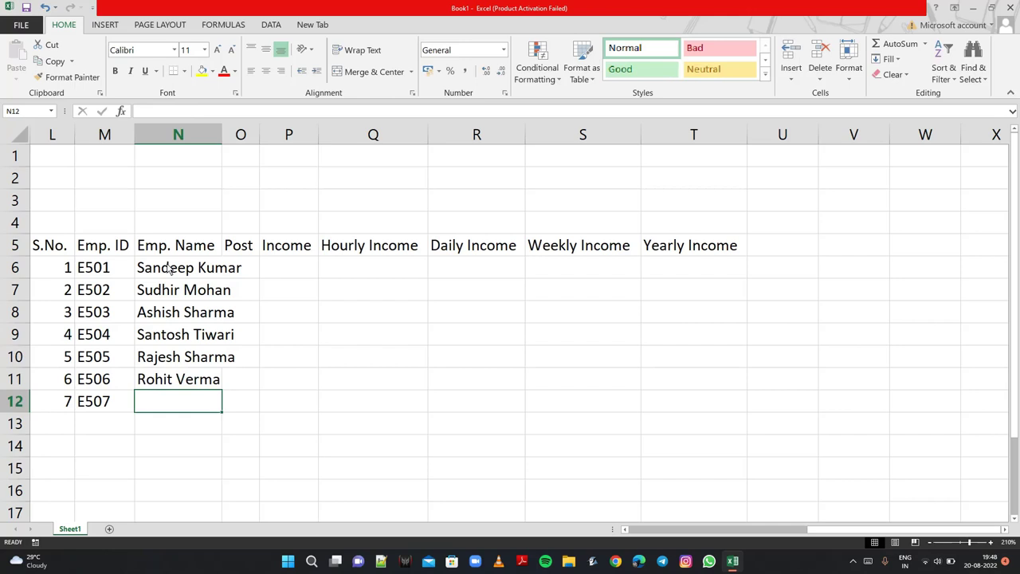
text(Raja)
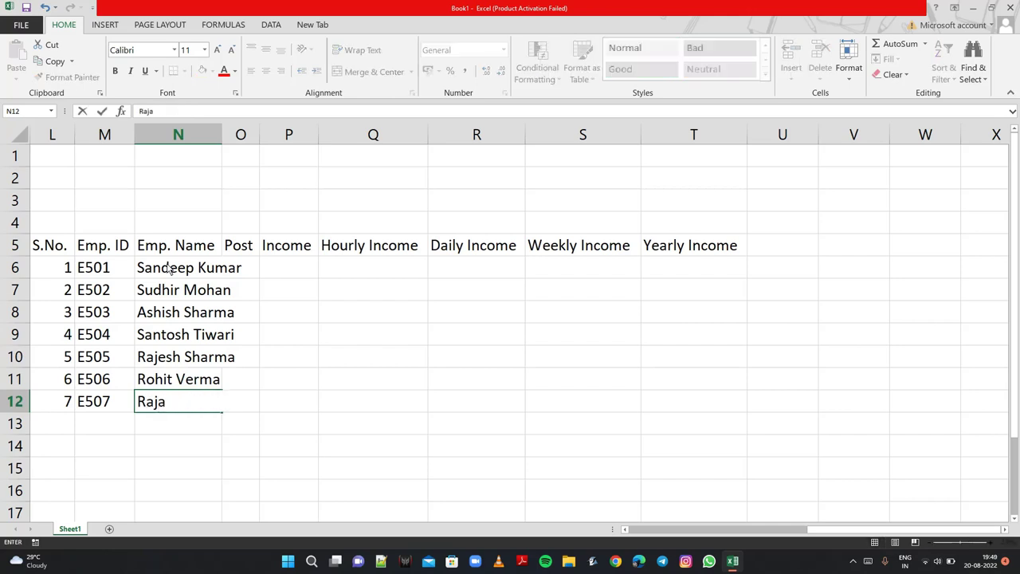
text( Kisho)
text(re)
key(Tab)
key(Up)
key(Up)
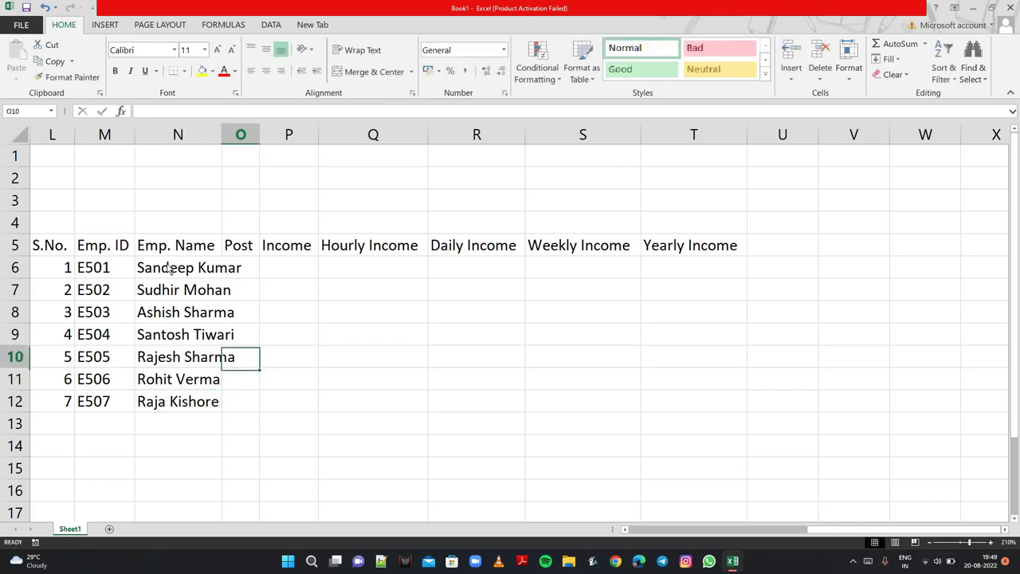
key(Up)
key(Up)
key(Up)
key(Up)
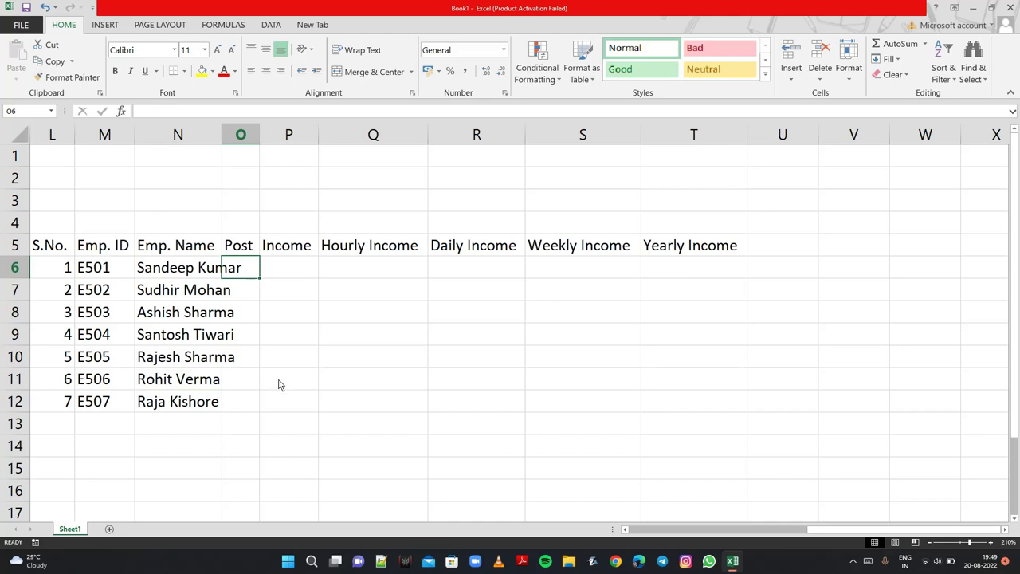
Autofit column N and enter the posts Operator, Electrician and Supervisor in O6:O8.
double_click(223, 136)
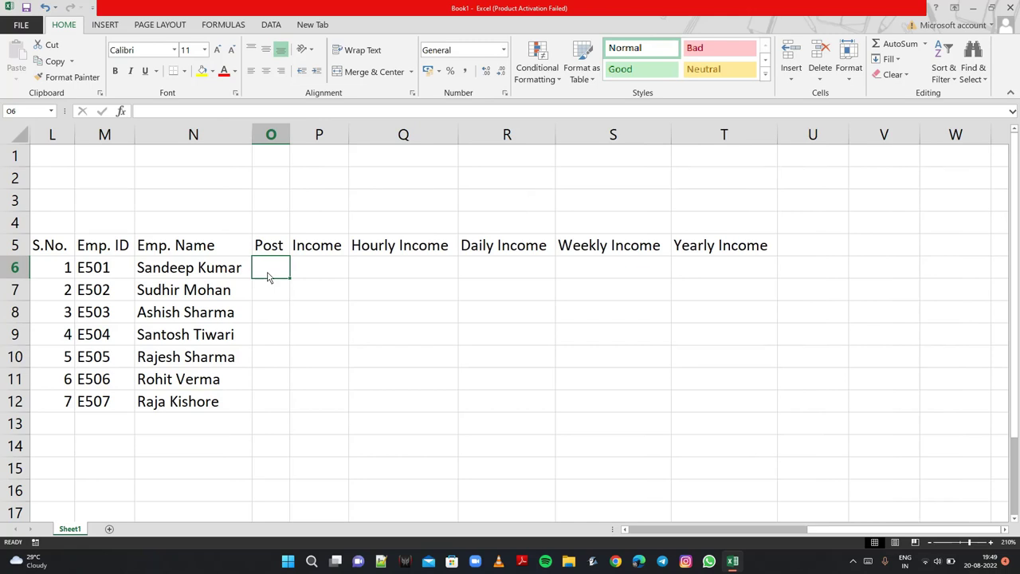
text(OPerat)
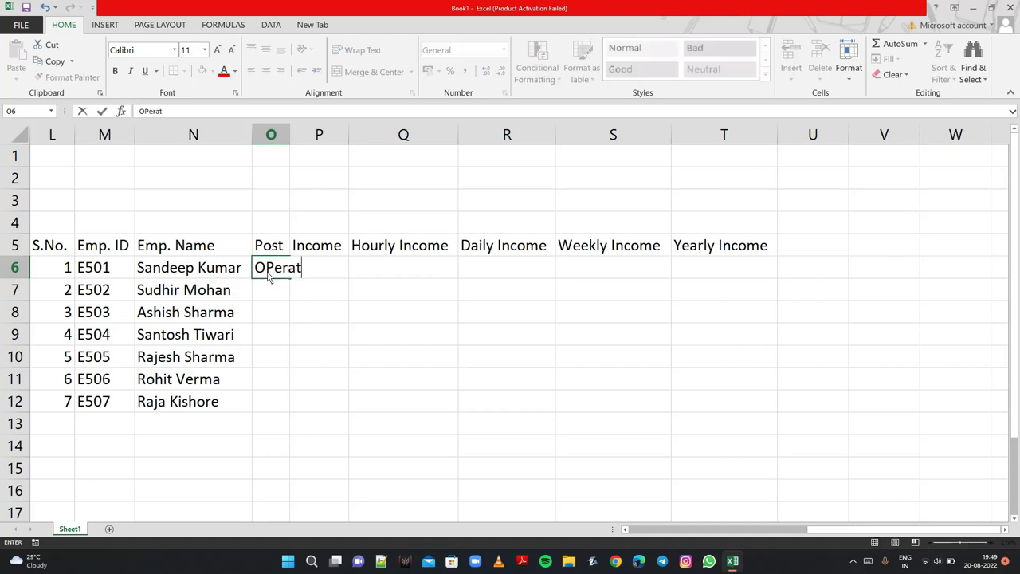
text(or)
key(BackSpace)
key(BackSpace)
key(BackSpace)
key(BackSpace)
key(BackSpace)
key(BackSpace)
key(BackSpace)
text(per)
text(ator)
key(ctrl+Return)
key(Return)
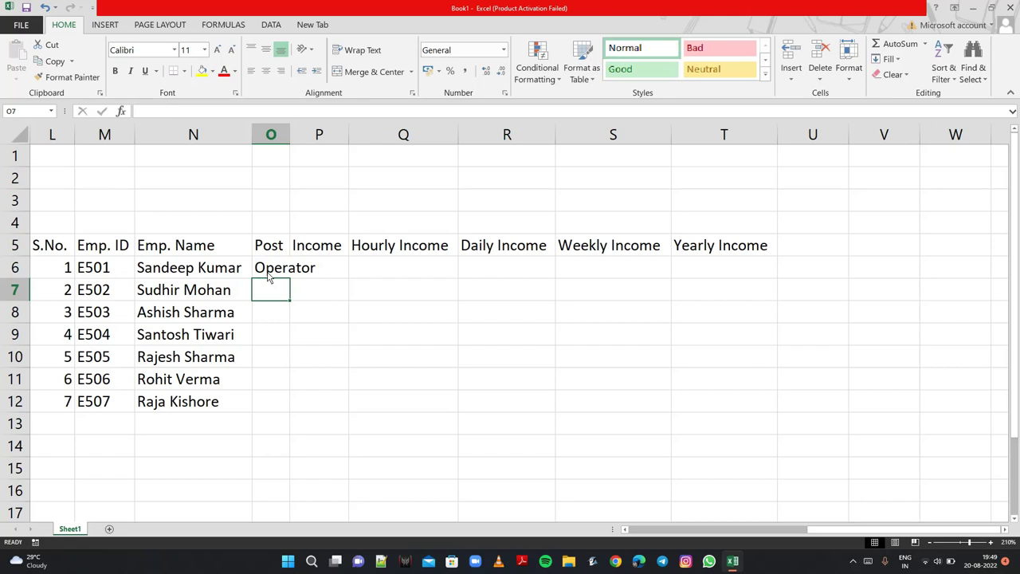
text(Ele)
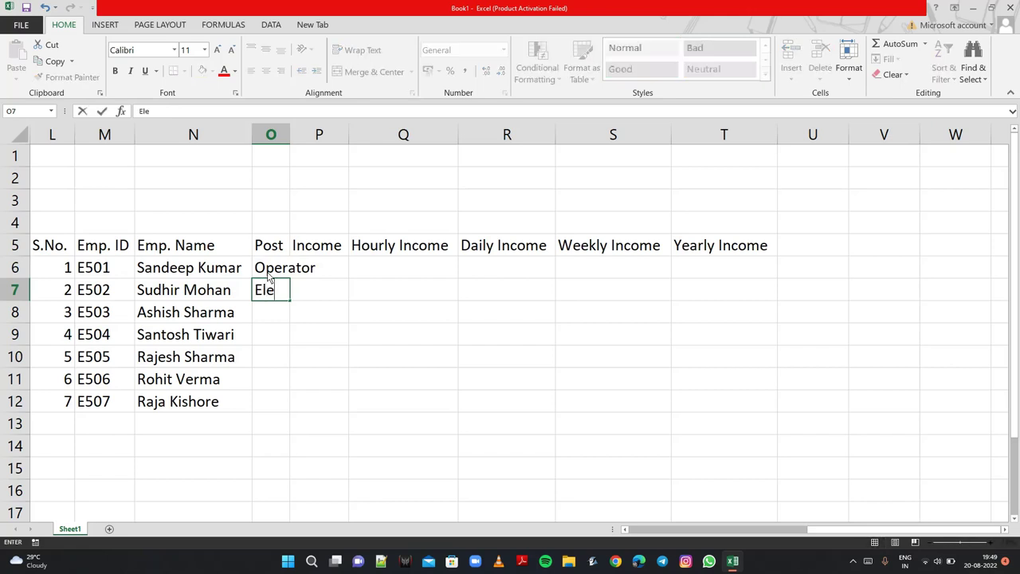
text(ct)
text(r)
text(icia)
text(n)
key(Return)
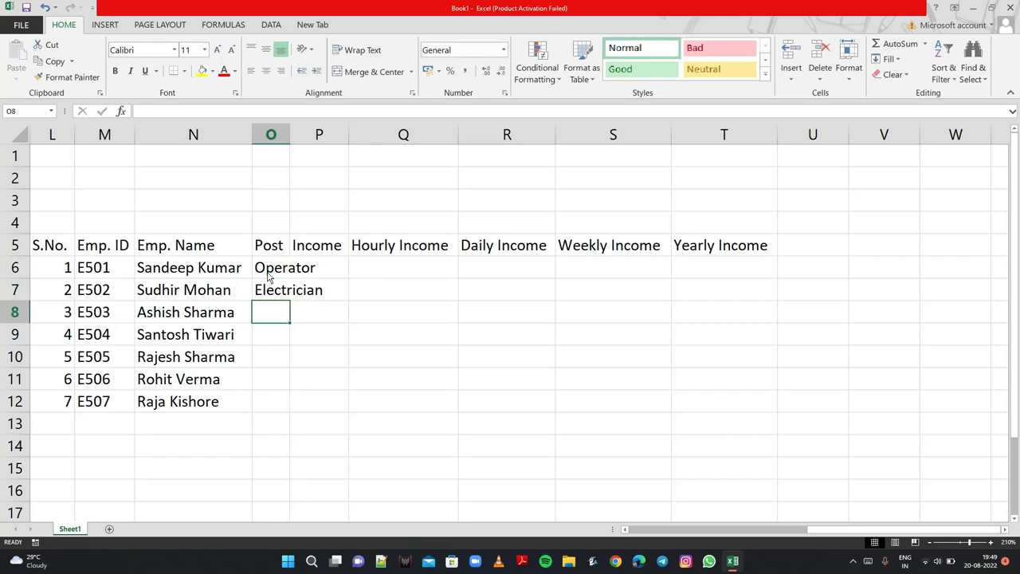
text(S)
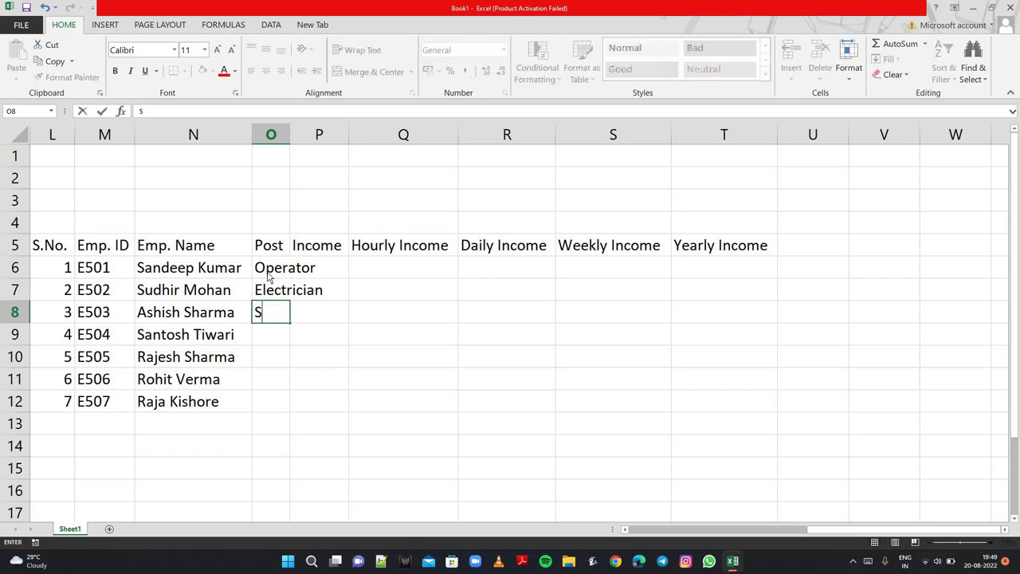
text(i)
key(BackSpace)
text(uperv)
text(isior)
key(Return)
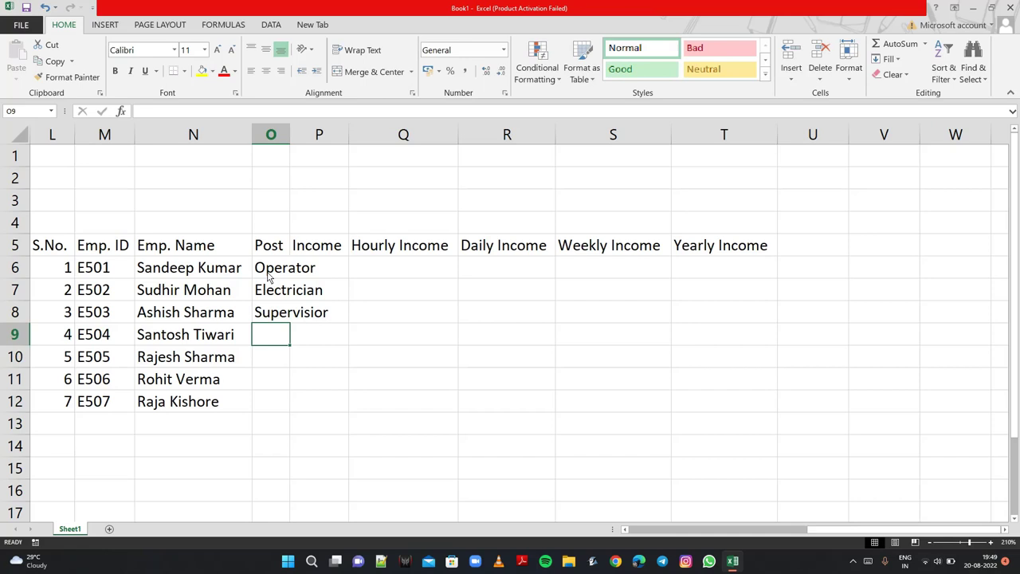
Enter the posts Peon, Manager, TL and HR in O9:O12 and autofit column O.
text(Peop)
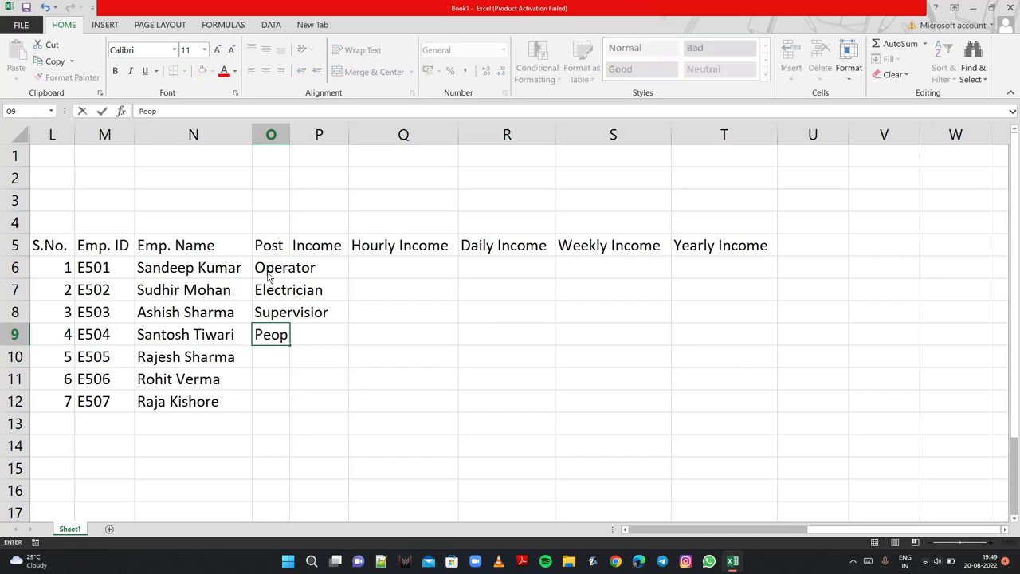
key(BackSpace)
text(n)
key(Return)
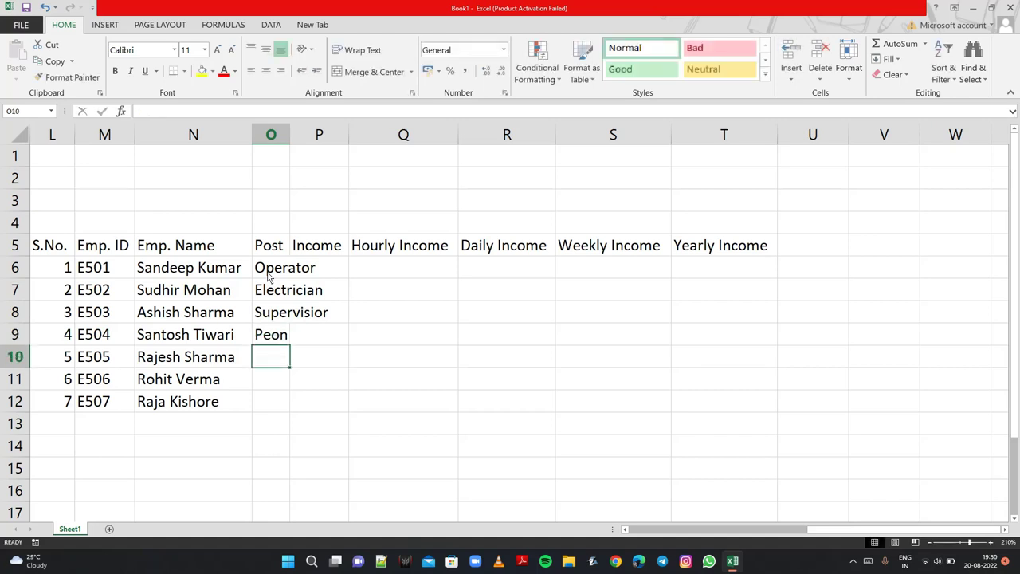
text(Mana)
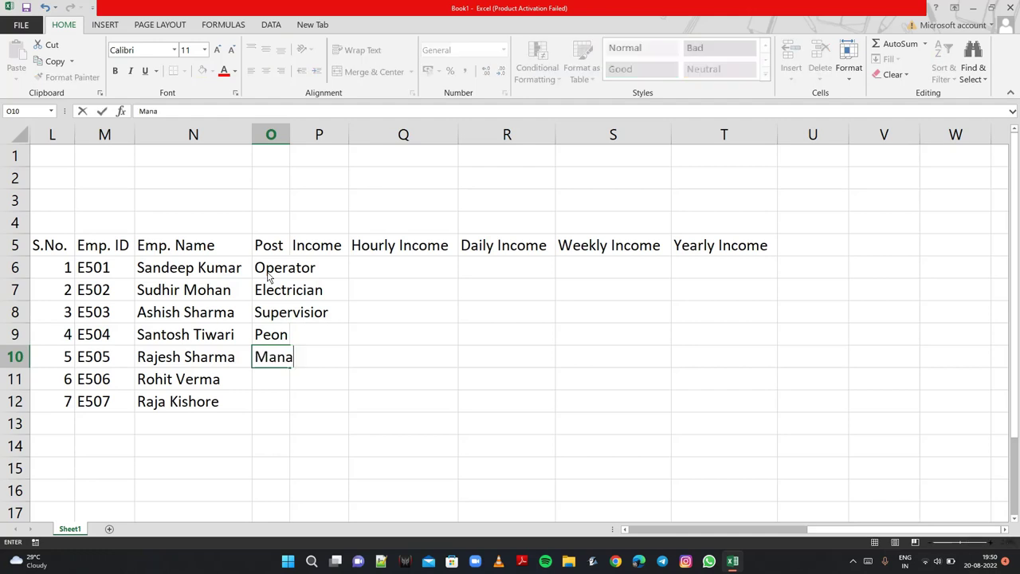
text(ger)
key(Return)
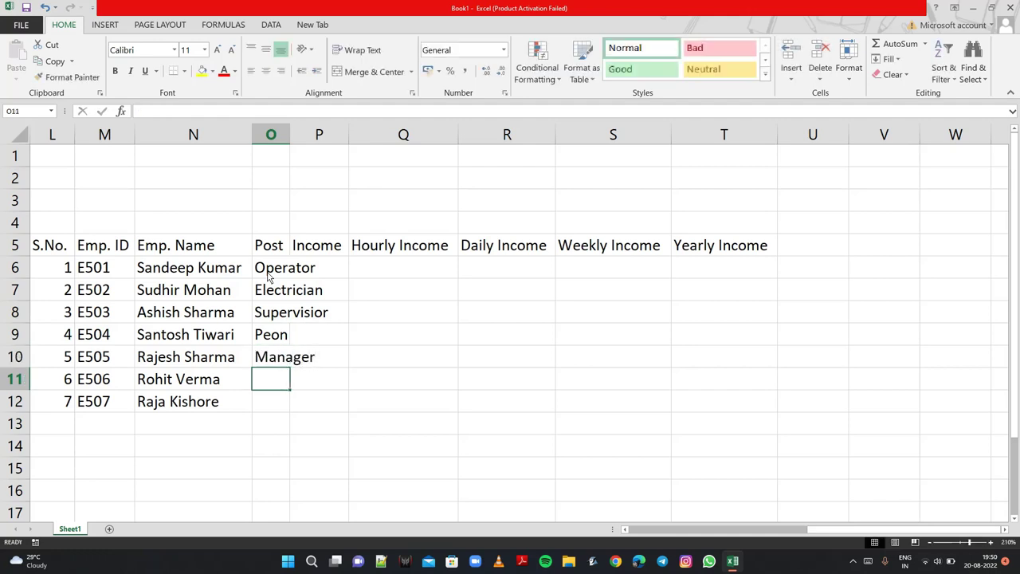
text(T)
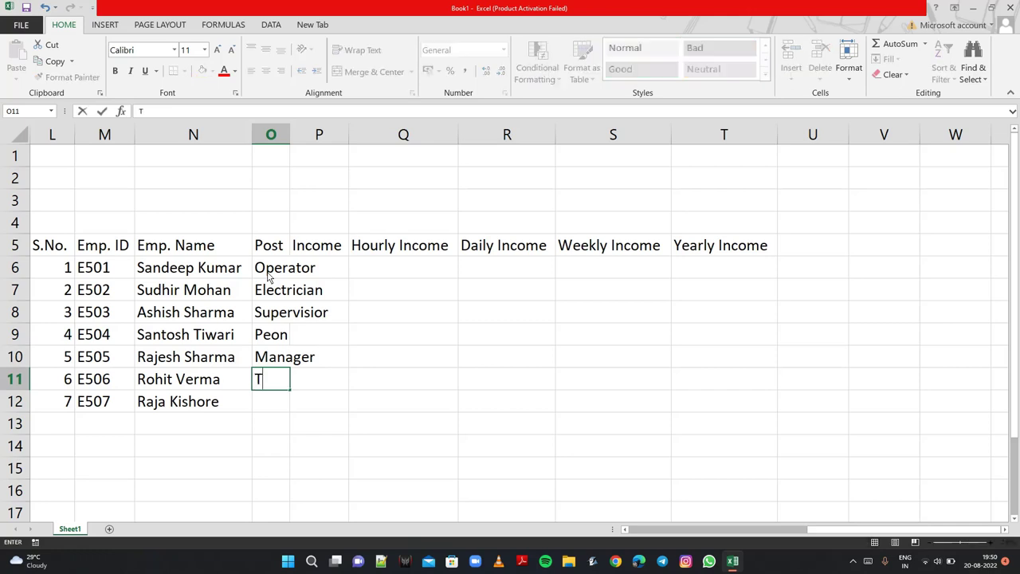
text(L)
key(Return)
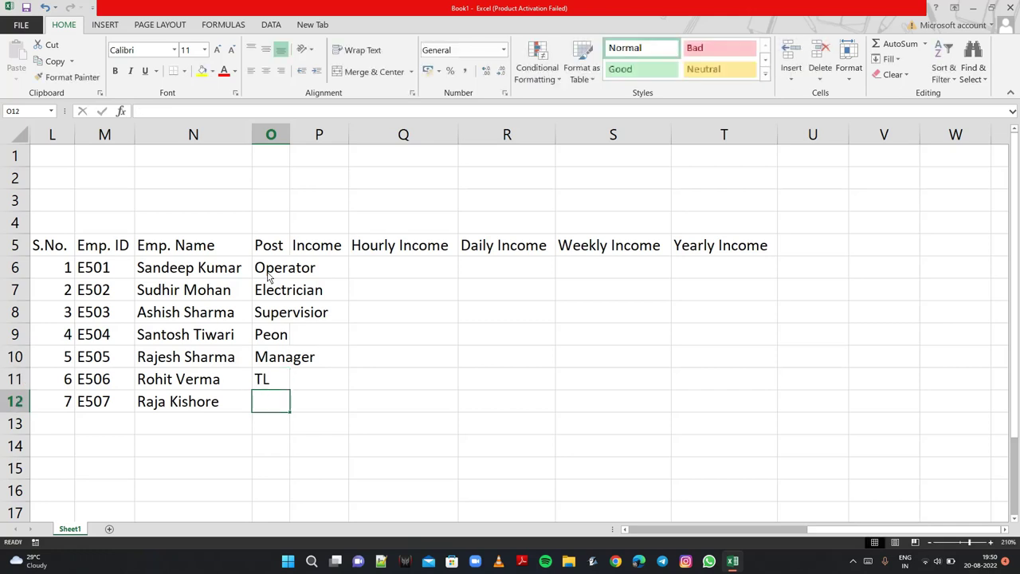
text(H)
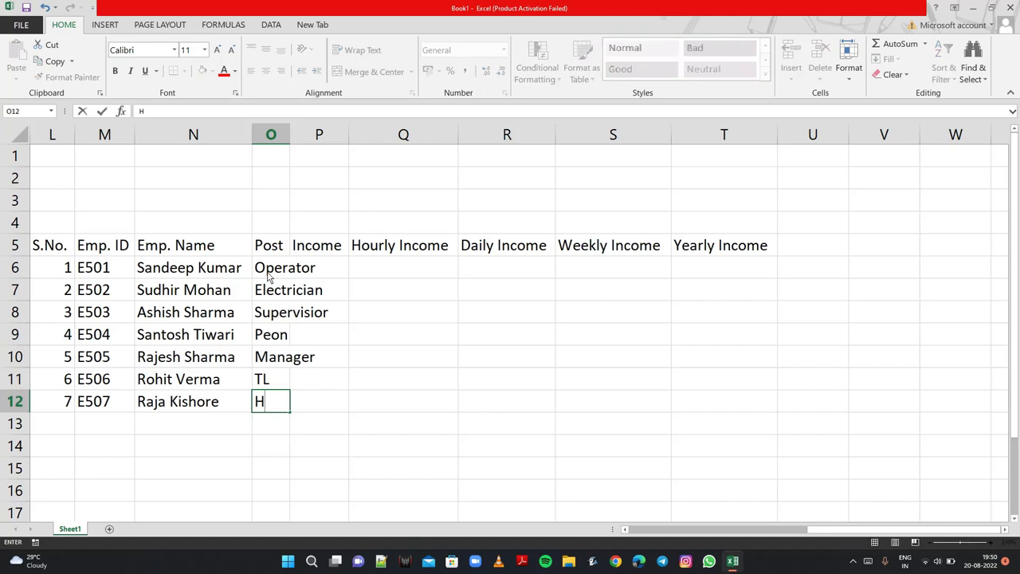
text(R)
key(Right)
key(Up)
key(Right)
key(Up)
key(Up)
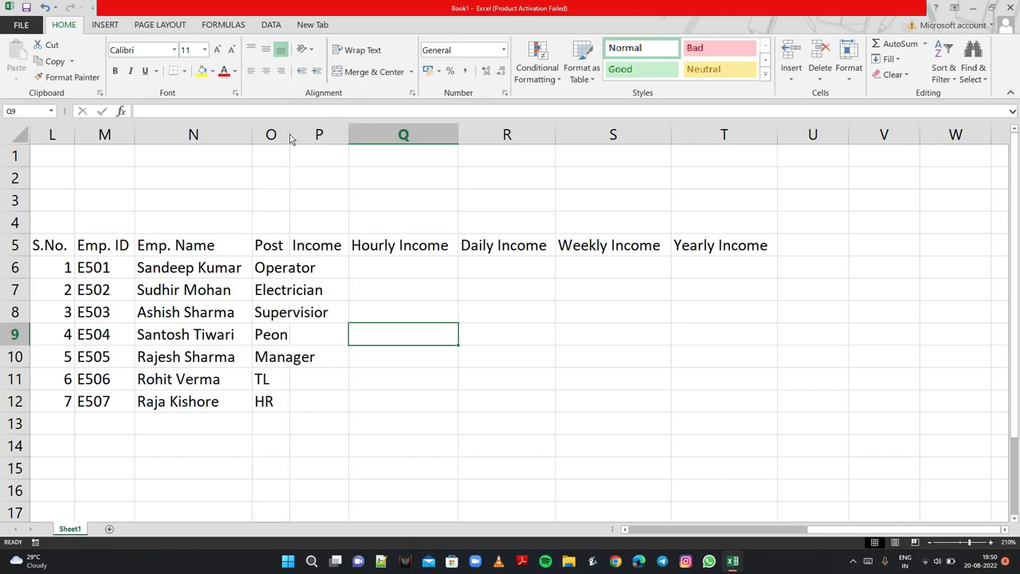
double_click(290, 135)
Enter incomes 18000, 14500, 16000, 12000, 25000, 17000 and 22000 in P6:P12.
click(371, 271)
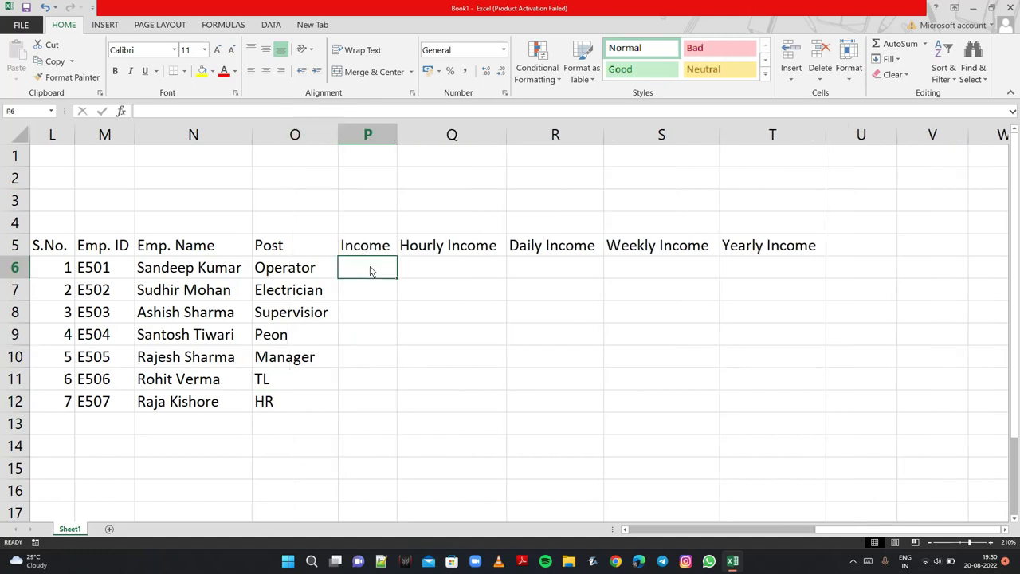
text(1)
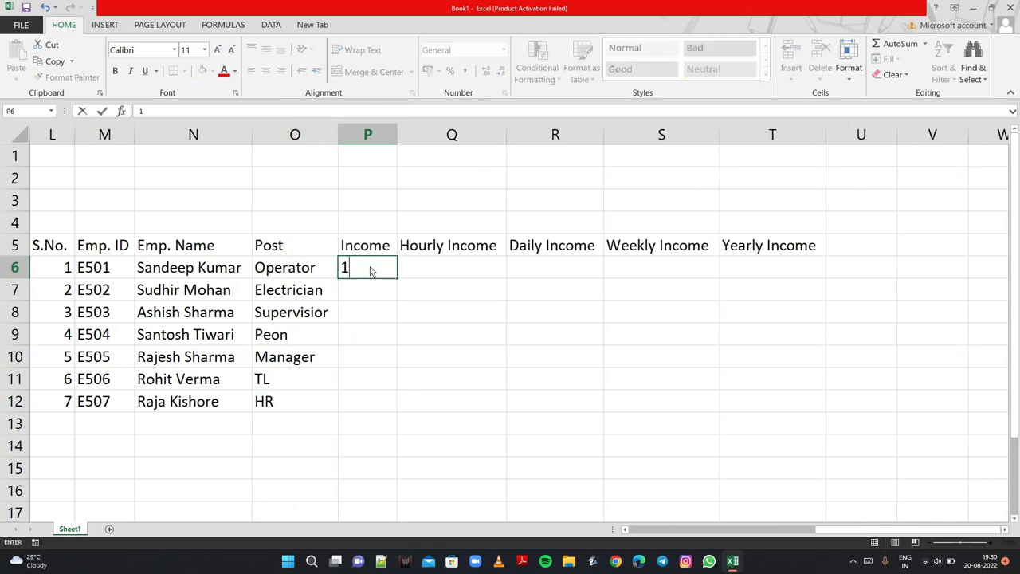
text(8000)
key(Return)
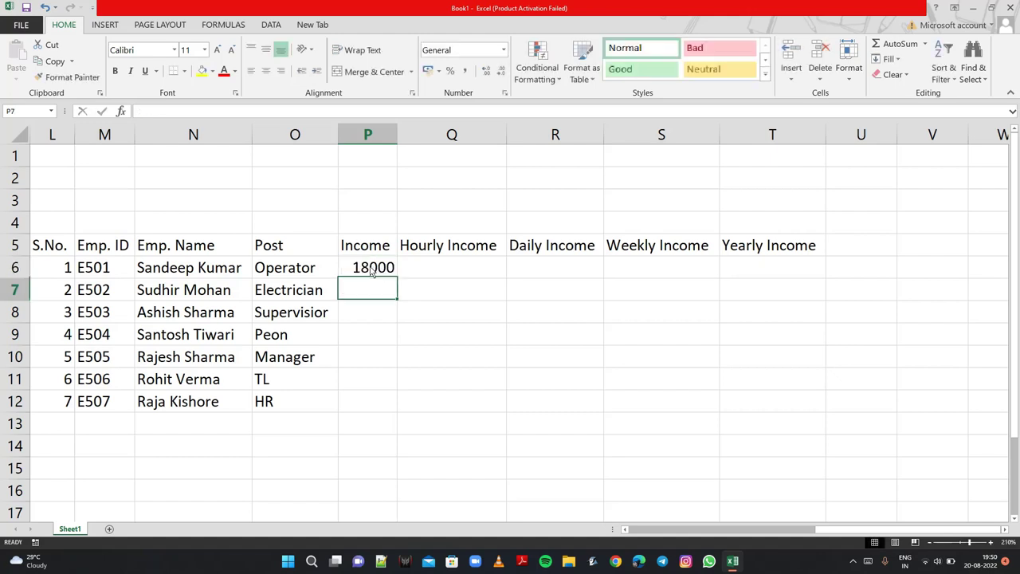
text(14)
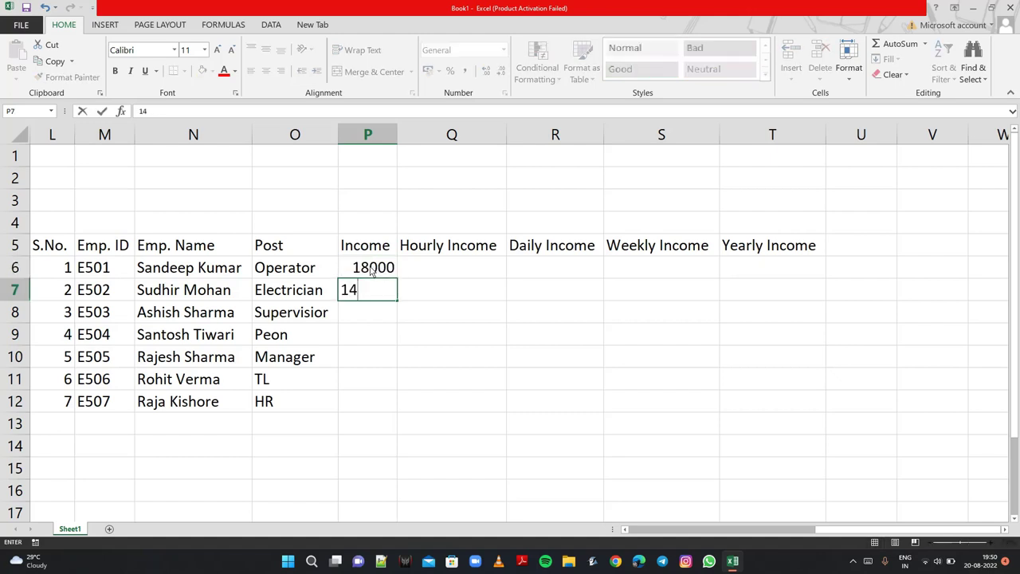
text(500)
key(Return)
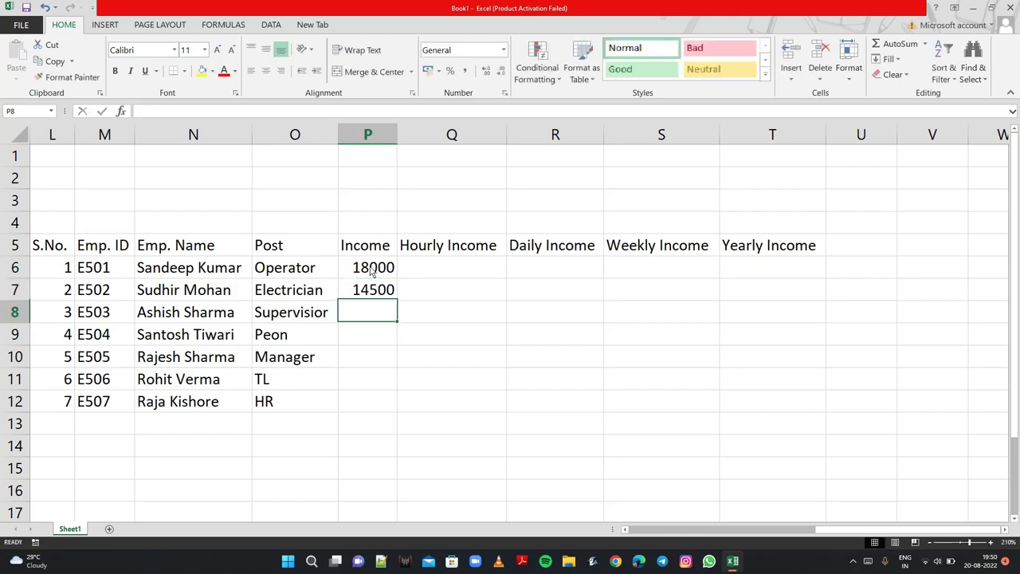
text(160)
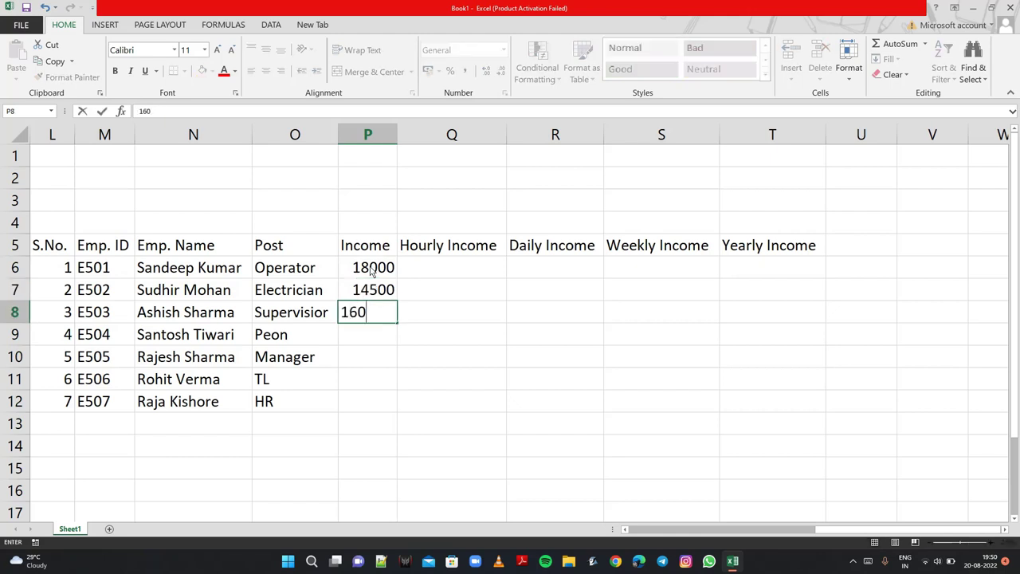
text(00)
key(Return)
text(120)
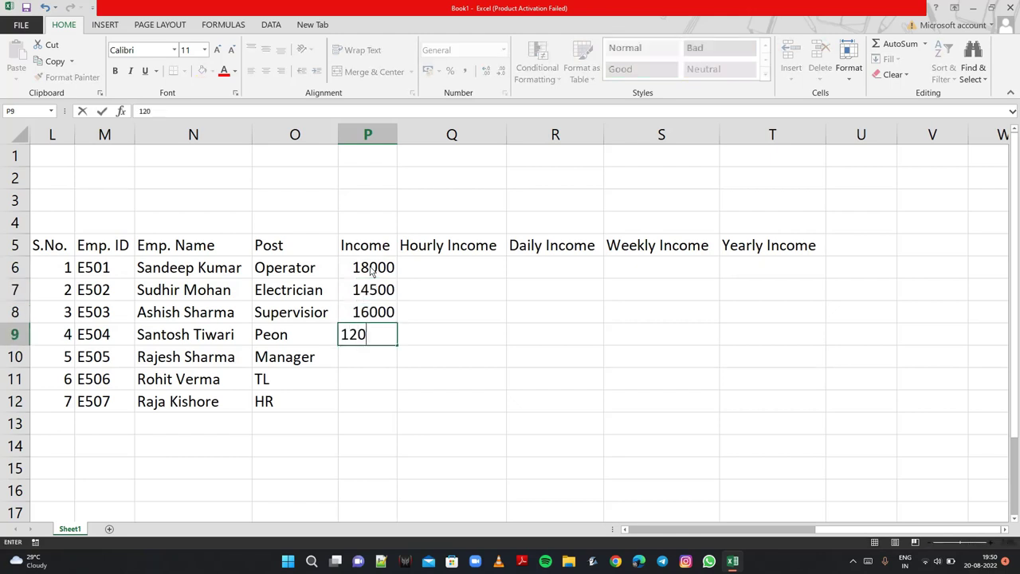
text(00)
key(Return)
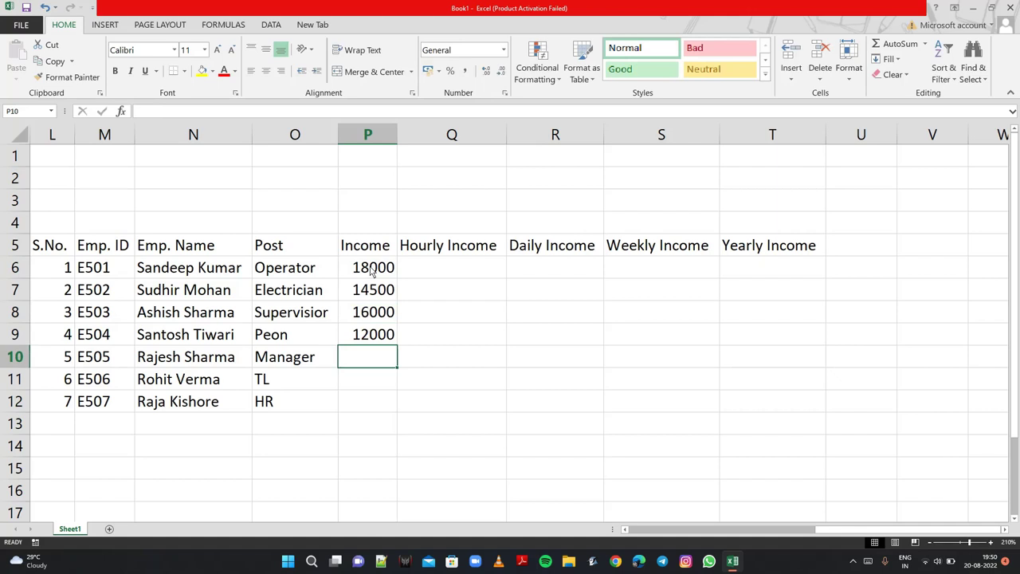
text(25000)
key(Return)
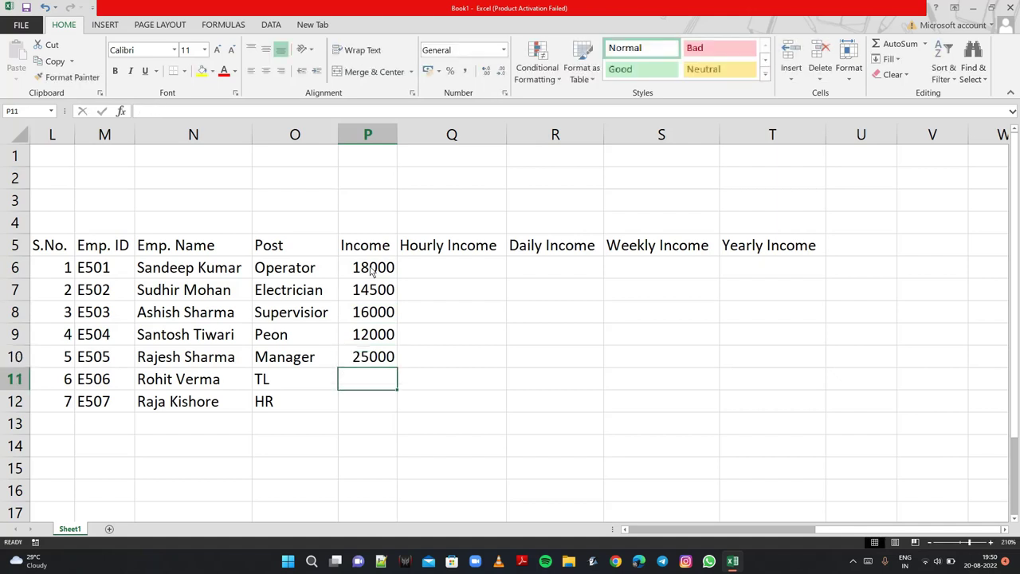
text(17000)
key(Return)
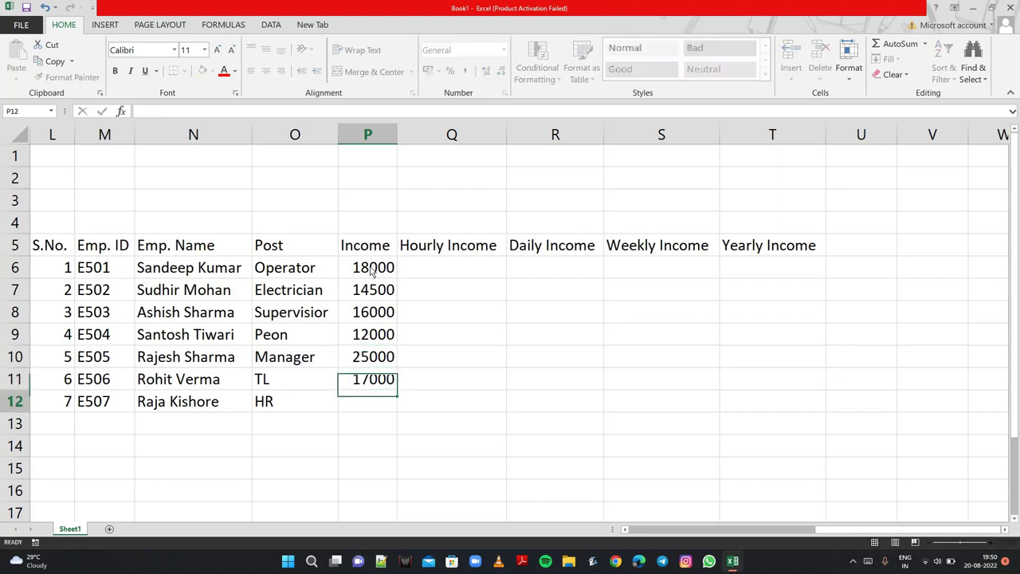
text(22000)
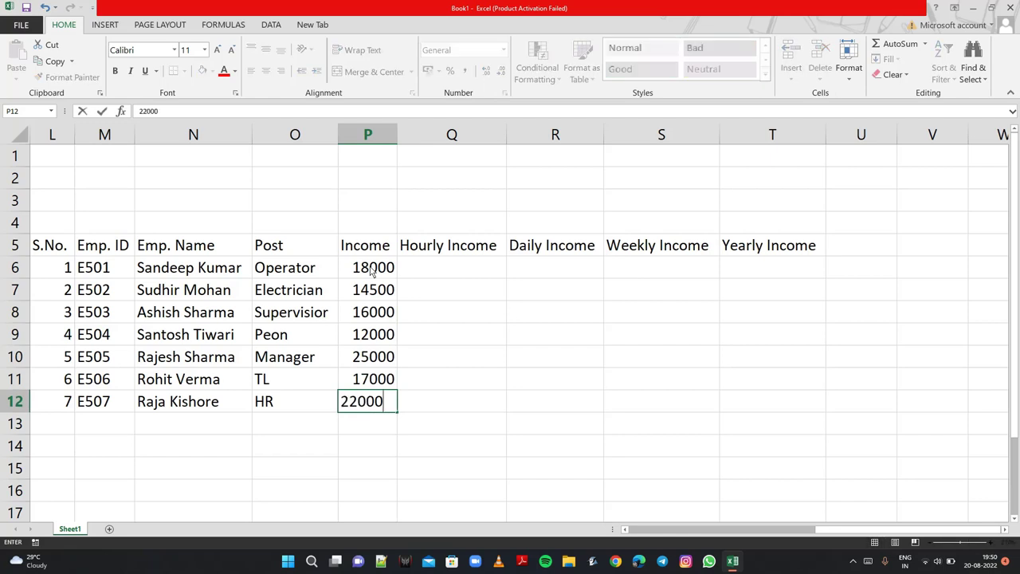
key(Return)
click(432, 263)
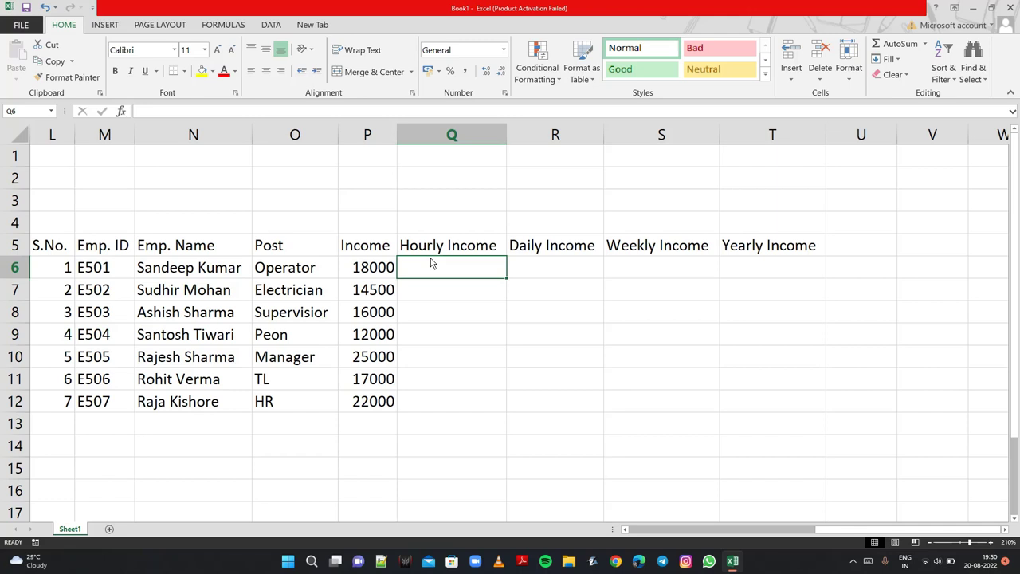
Enter =P6/30/7 and =P7/30/7 in Q6:Q7 and select both formulas.
text(=)
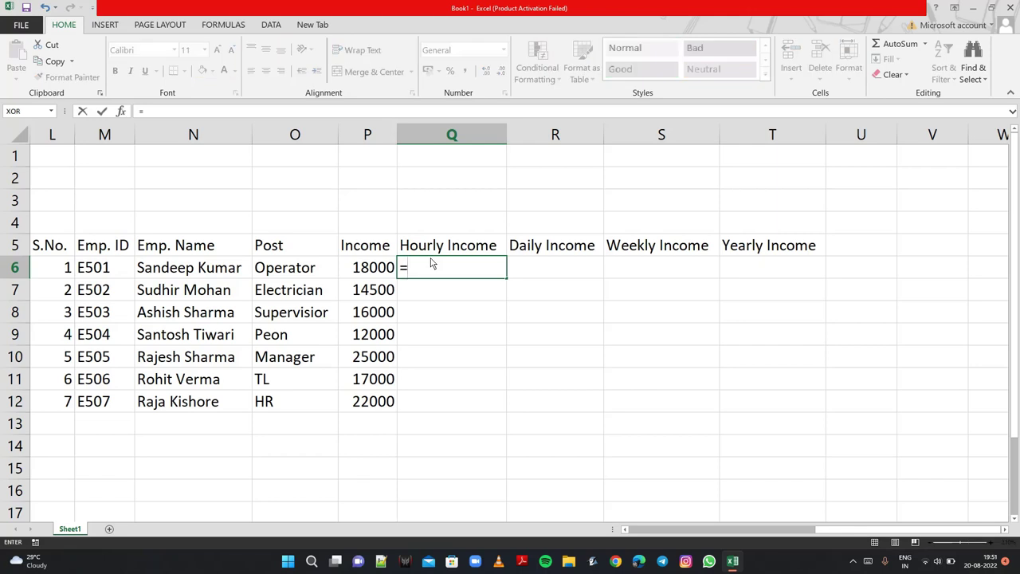
click(351, 272)
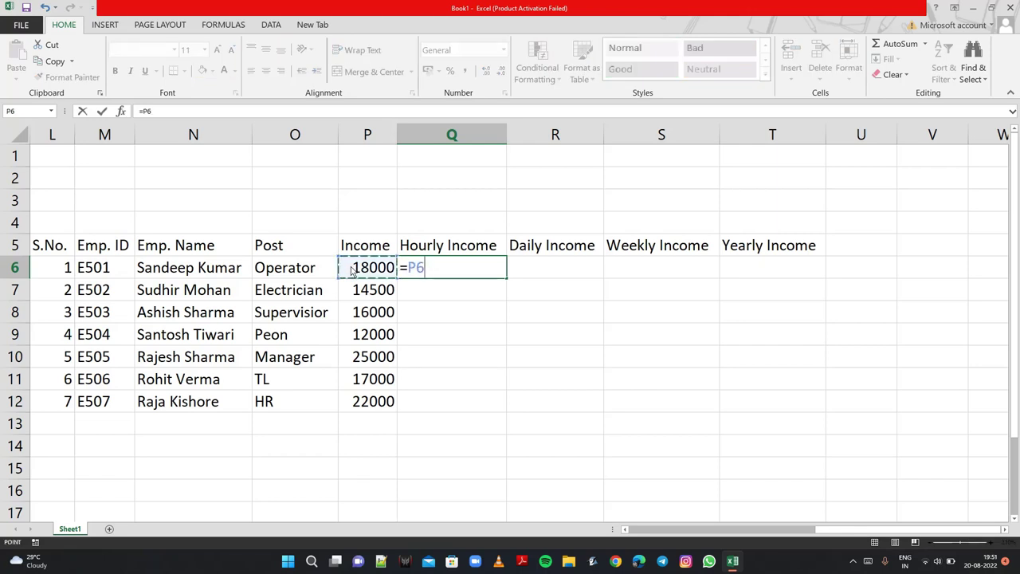
text(/)
text(30)
text(/7)
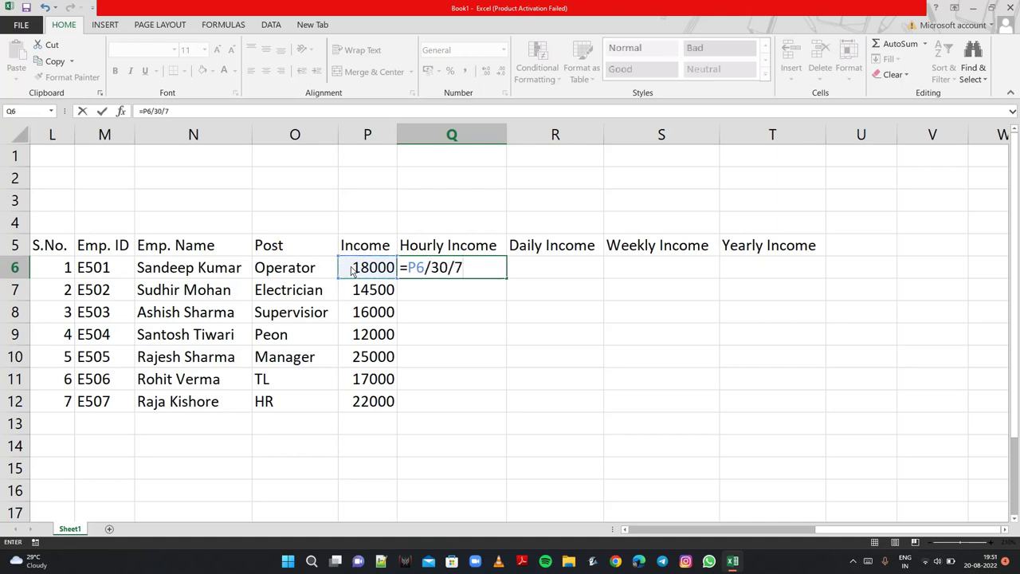
key(Return)
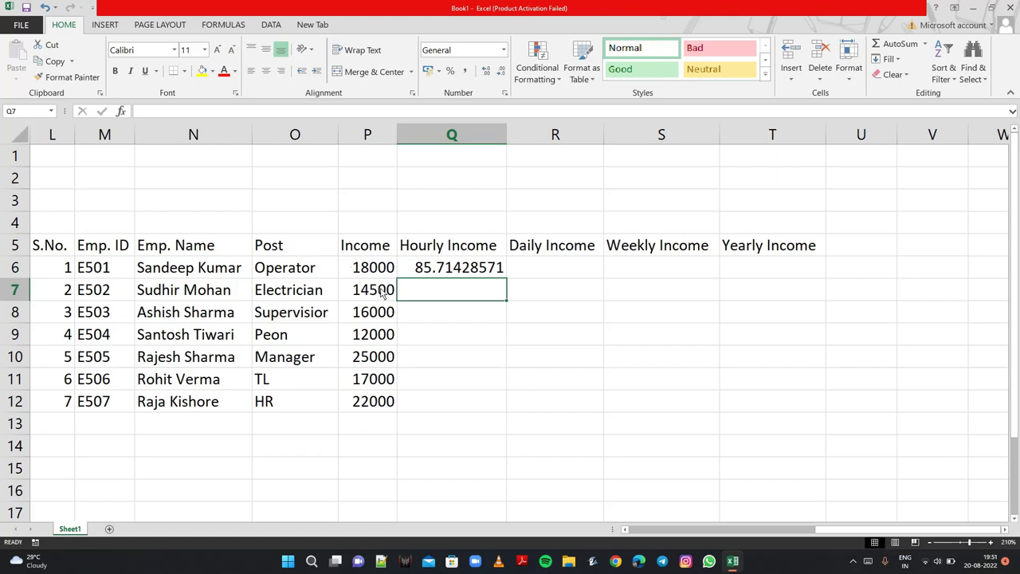
text(=)
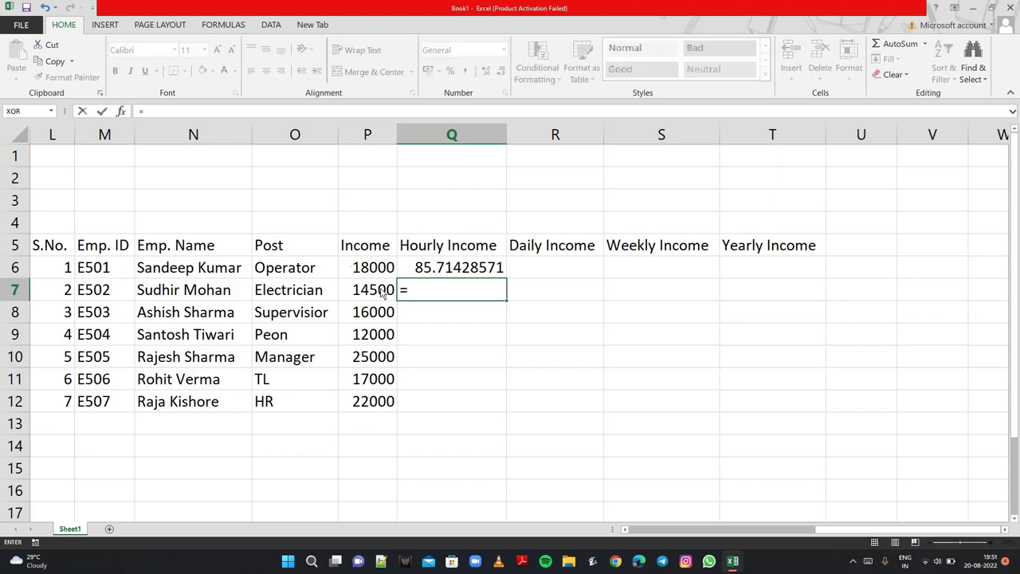
click(383, 292)
text(/)
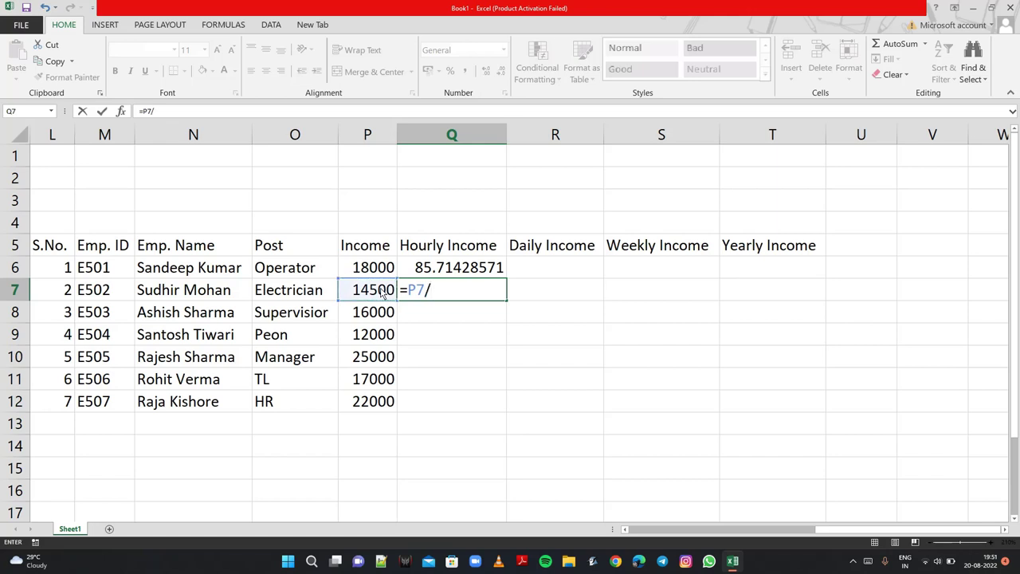
text(30/7)
key(Return)
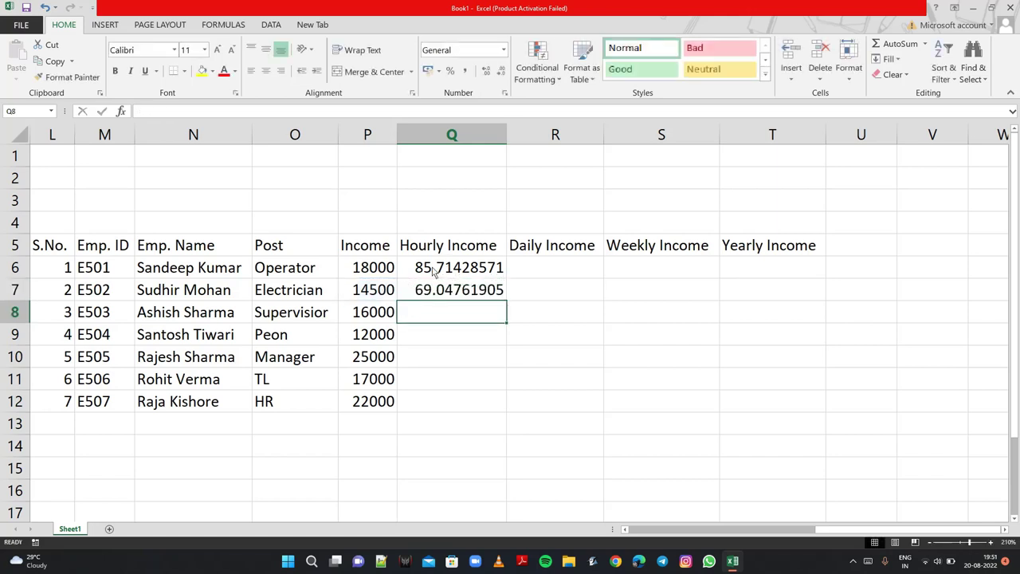
drag(428, 273, 504, 418)
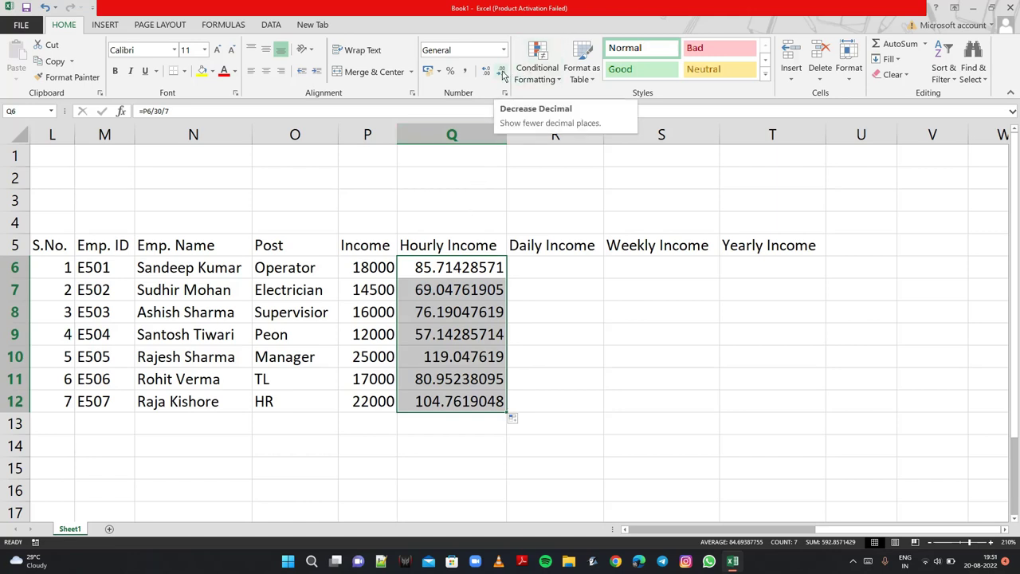
Reduce the Hourly Income values Q6:Q12 to one decimal place, e.g. 85.7 and 104.8.
click(501, 72)
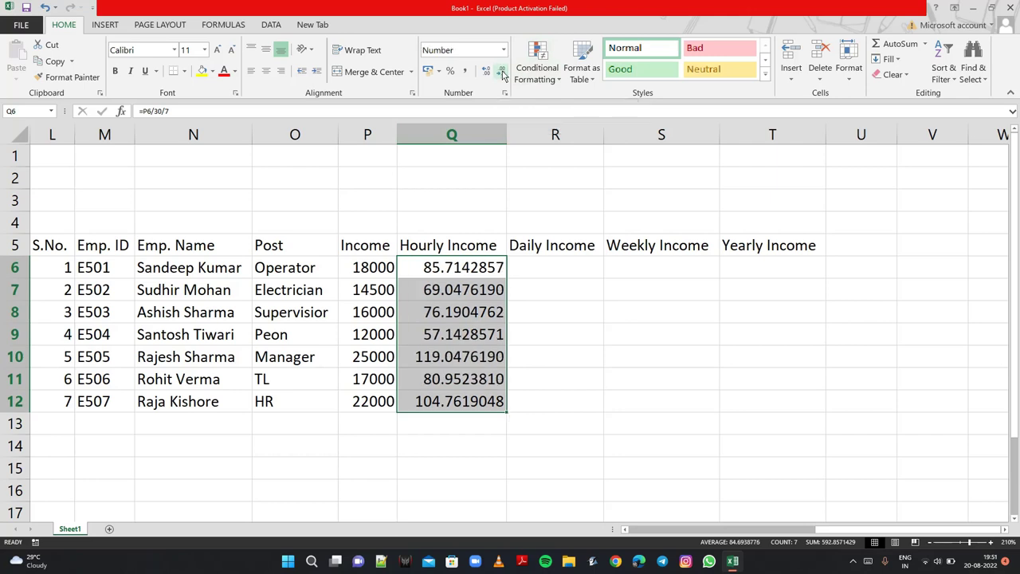
click(502, 72)
click(501, 71)
click(502, 71)
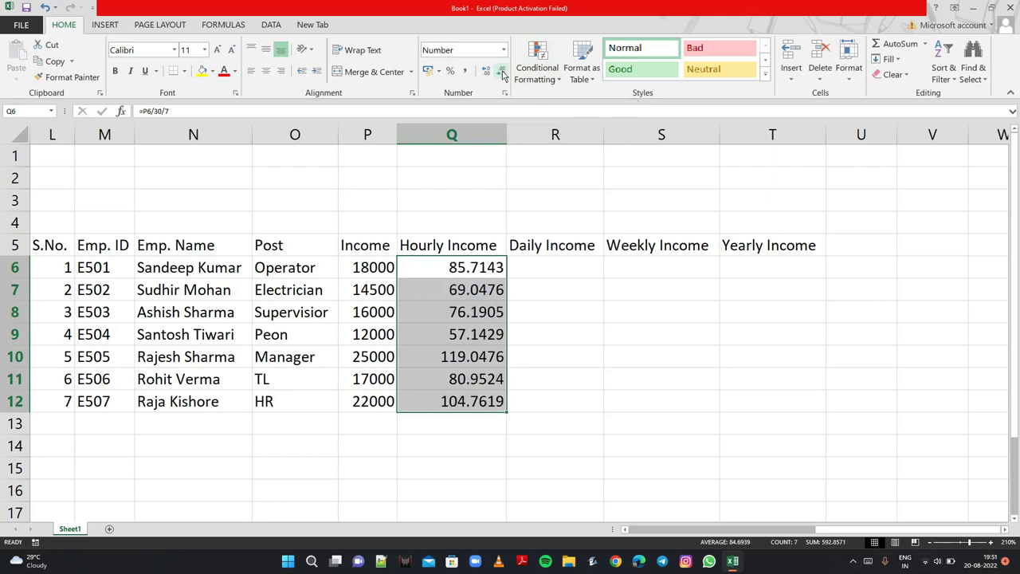
click(502, 72)
click(501, 72)
click(501, 72)
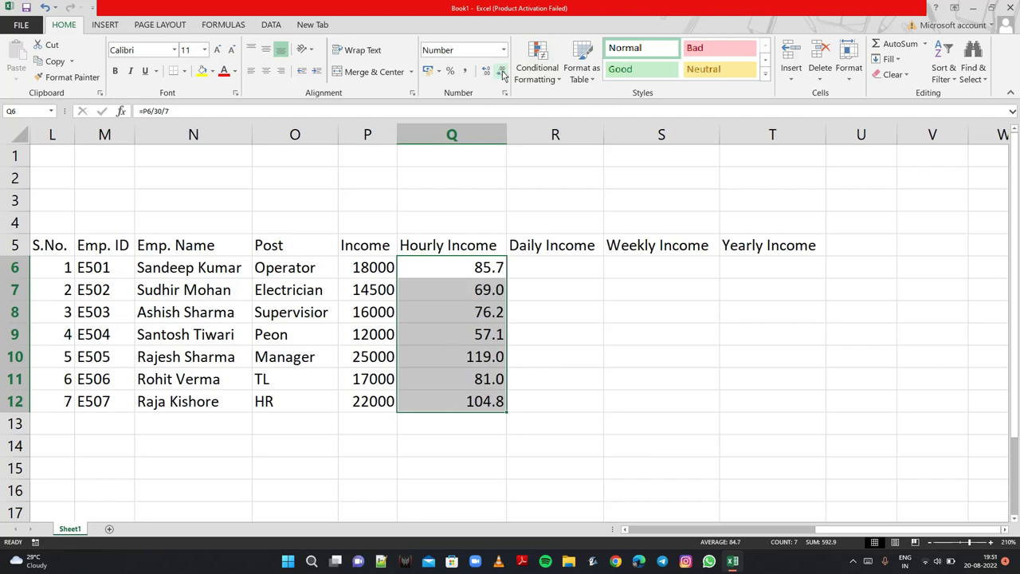
click(542, 289)
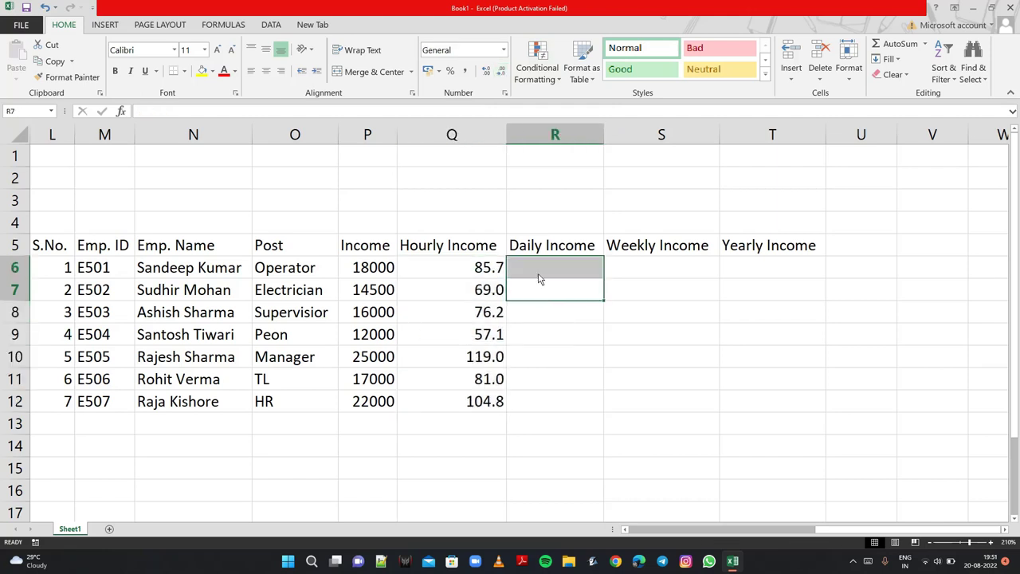
Enter =P6/30 and =P7/30 in R6:R7 and fill the Daily Income formula down to R12.
click(539, 274)
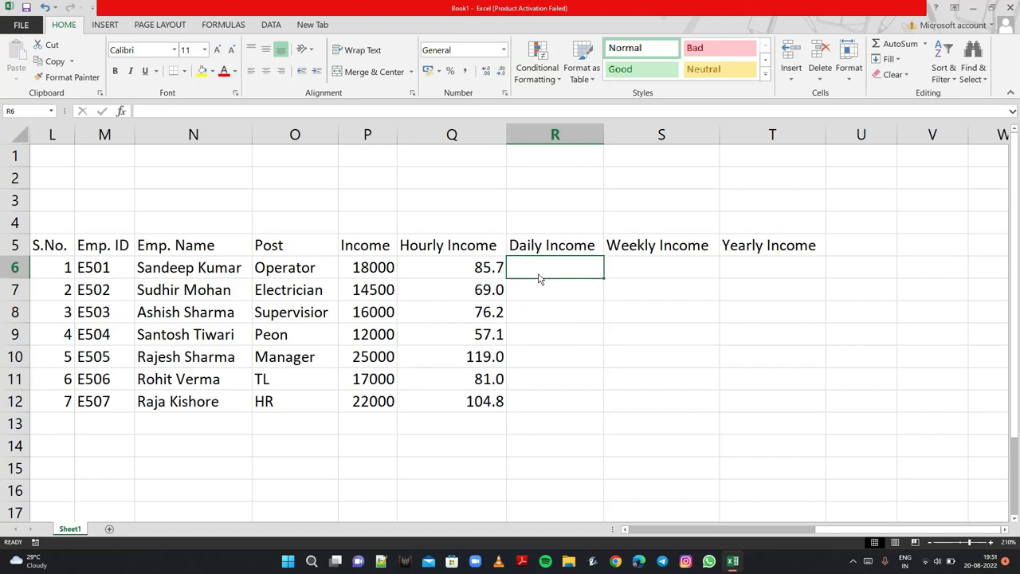
text(=)
click(396, 266)
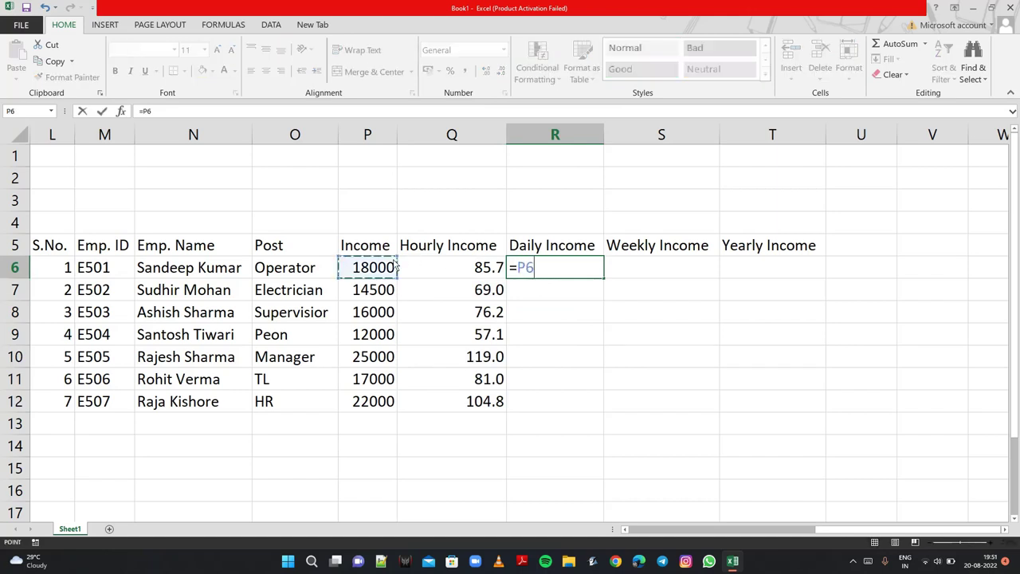
text(/)
text(30)
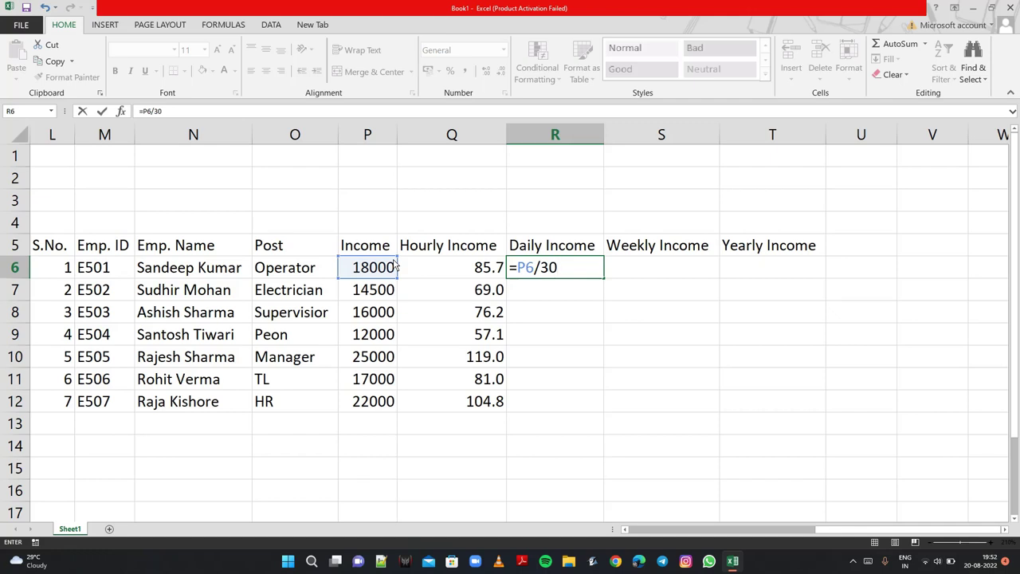
key(Return)
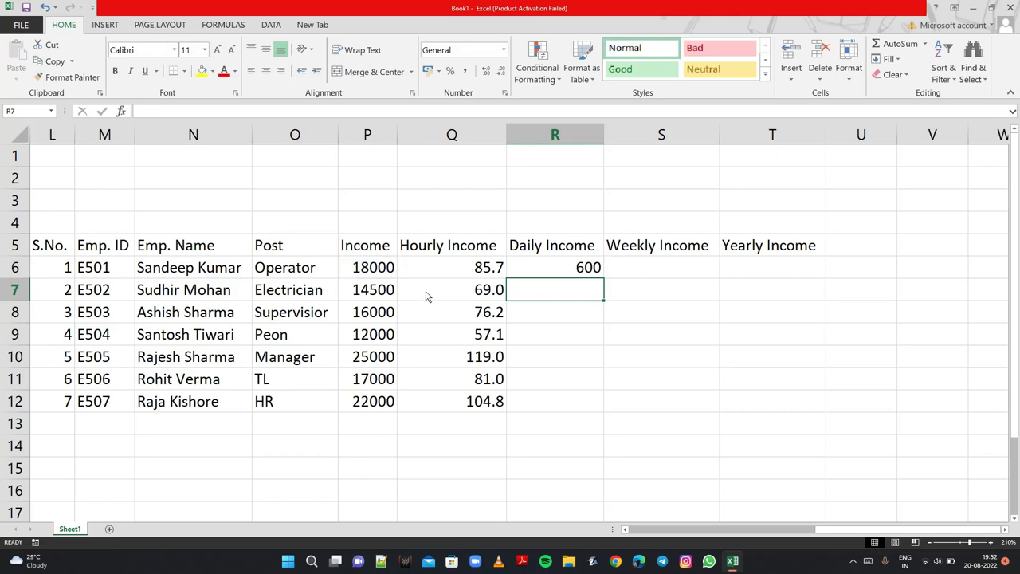
text(=)
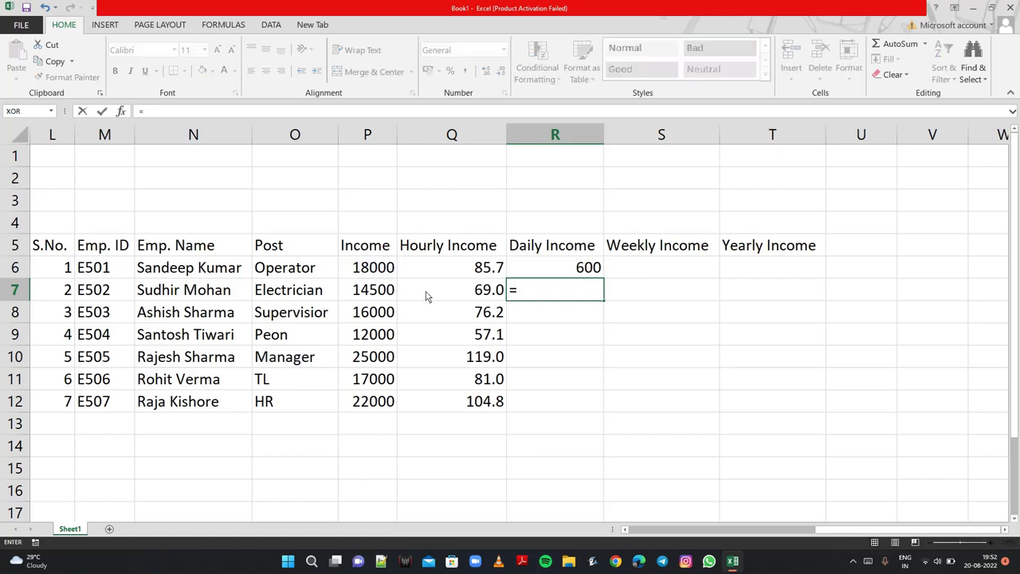
click(392, 292)
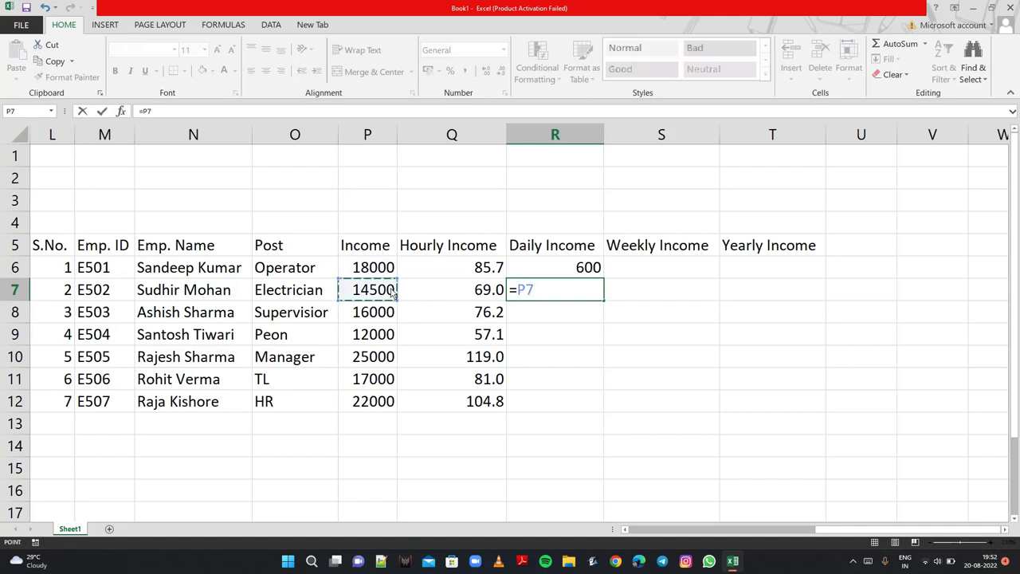
text(/30)
key(Return)
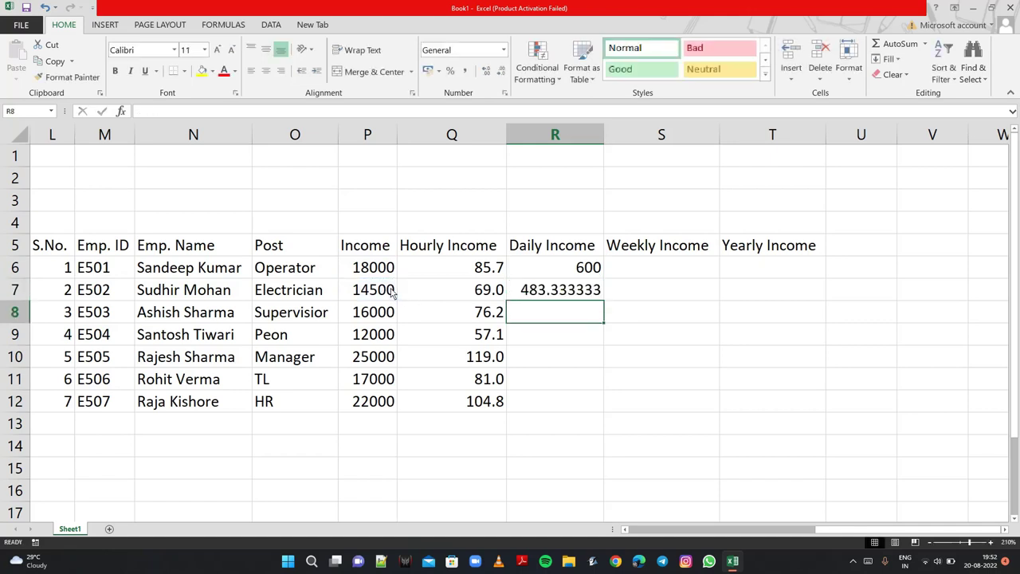
drag(527, 275, 532, 292)
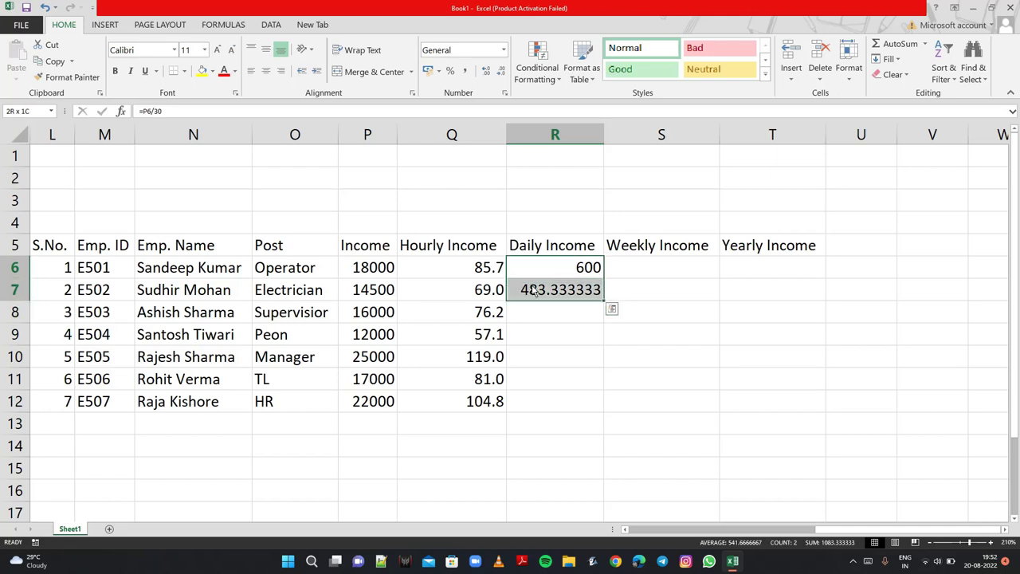
drag(604, 302, 598, 407)
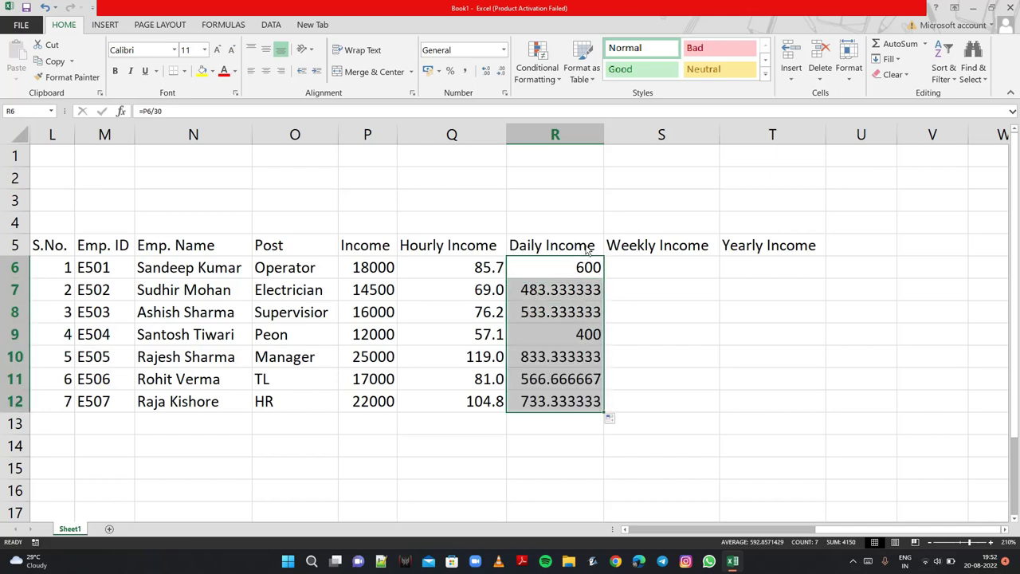
Trim the Daily Income values to one decimal place, e.g. 600.0 and 483.3.
click(502, 73)
click(502, 73)
click(502, 73)
click(503, 74)
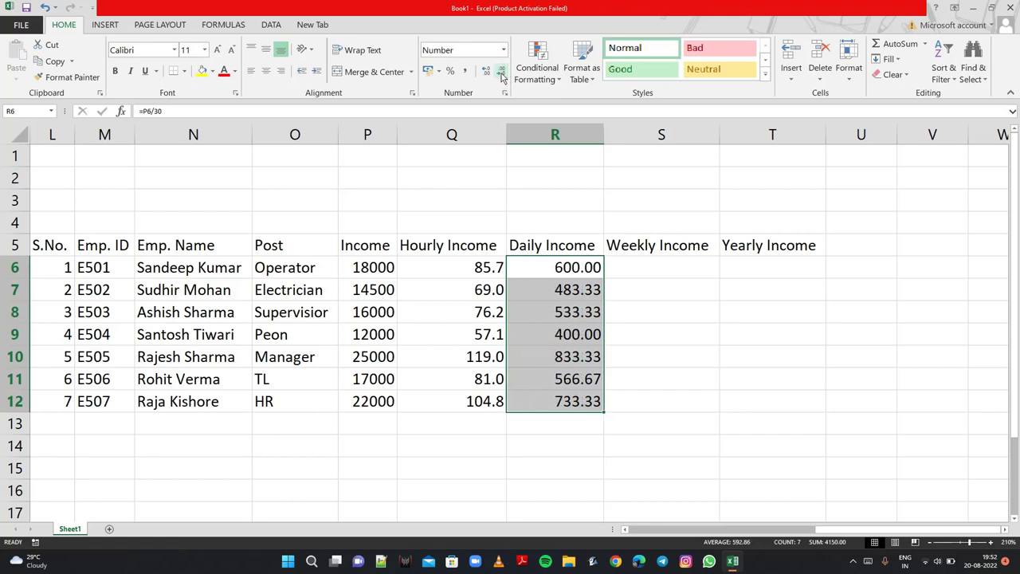
click(502, 74)
click(629, 271)
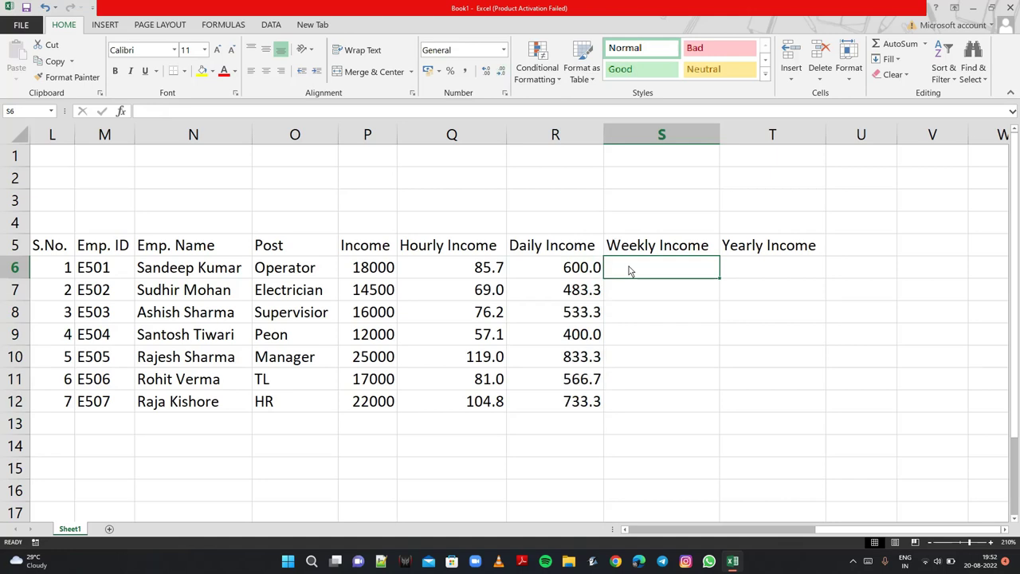
Enter =P6/30*7 and =P7/30*7 in S6:S7 and fill the Weekly Income formula down to S12.
text(=)
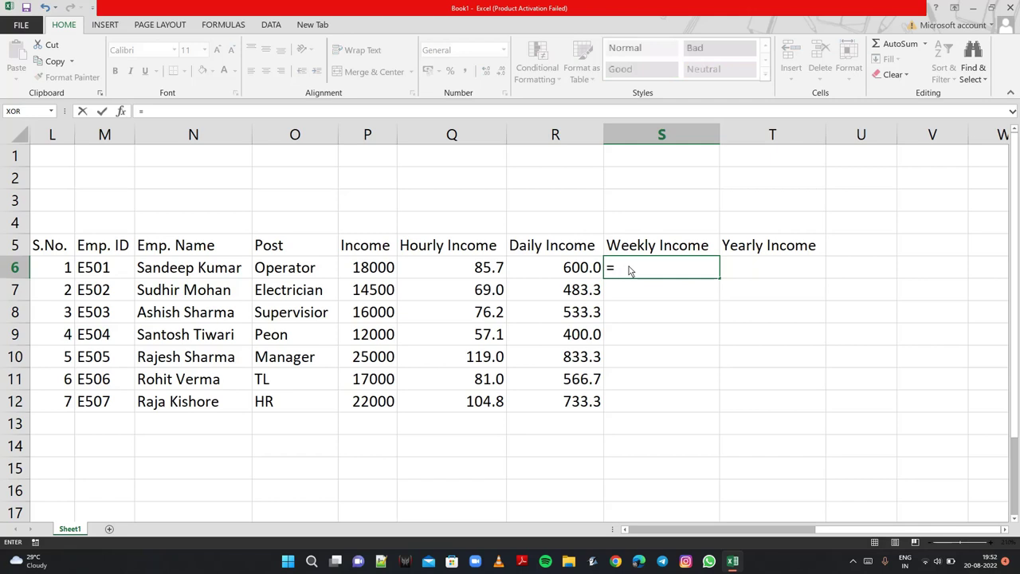
click(379, 271)
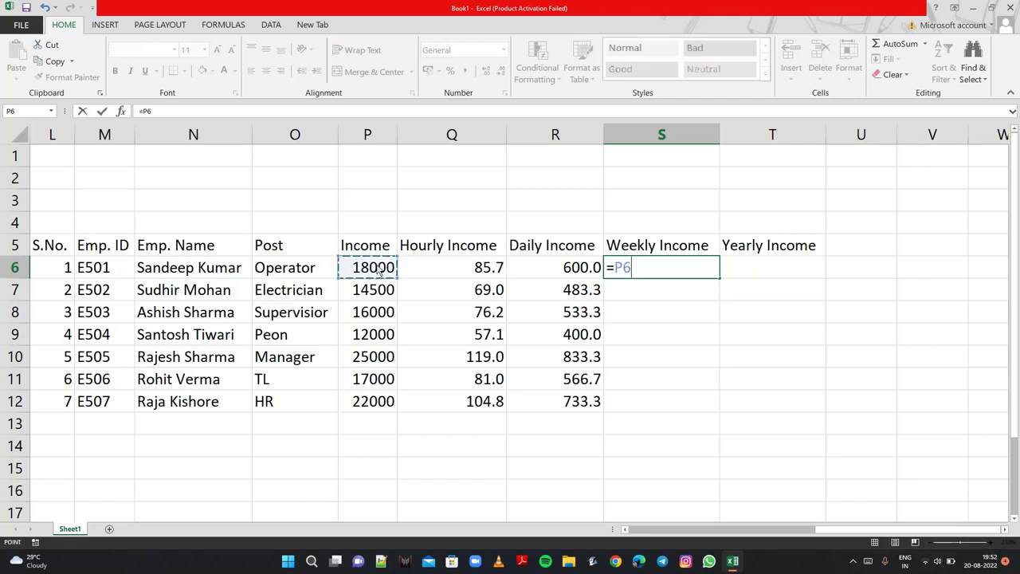
text(/3)
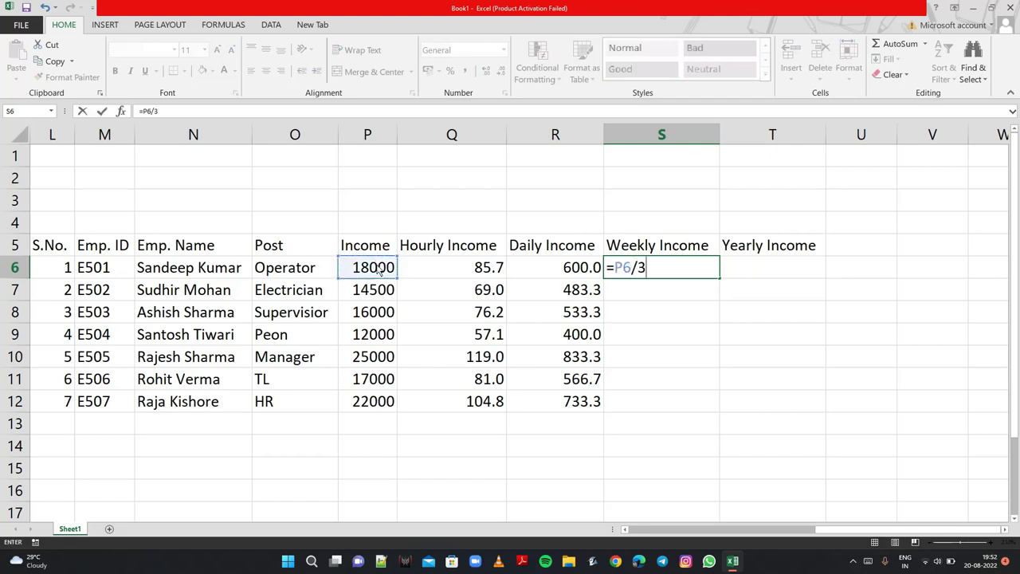
text(0*)
text(7)
key(Return)
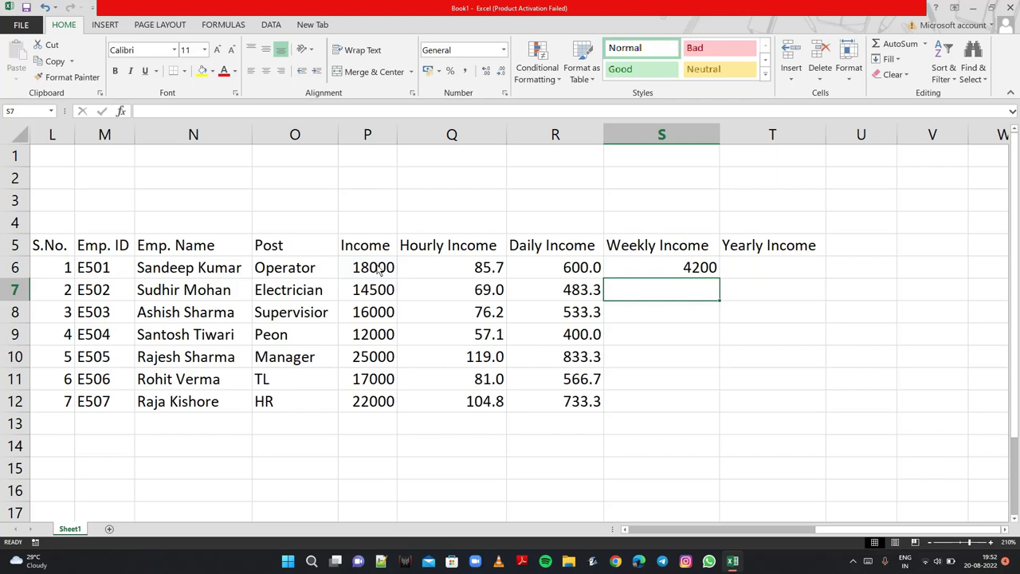
text(=)
click(371, 293)
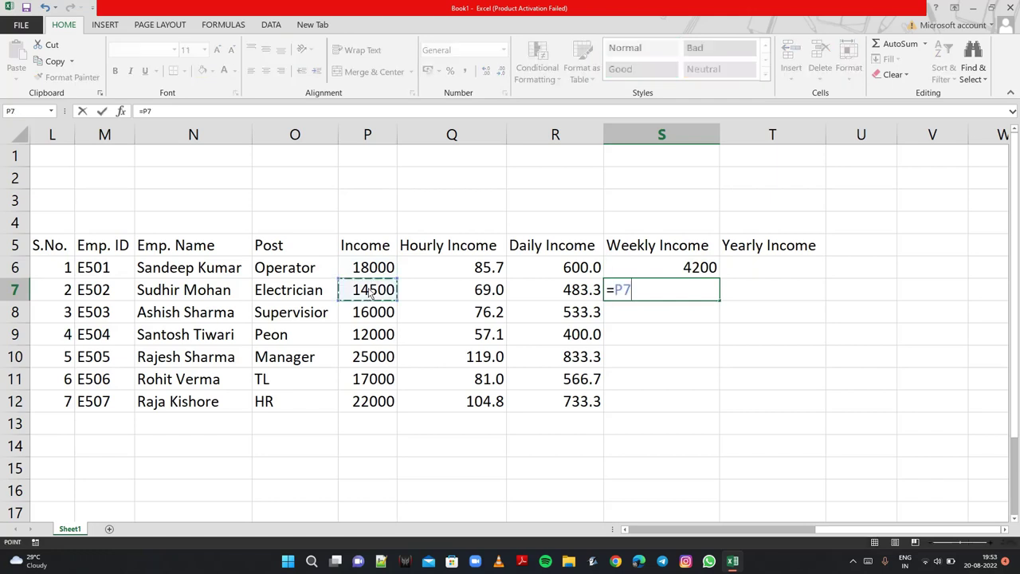
text(/3)
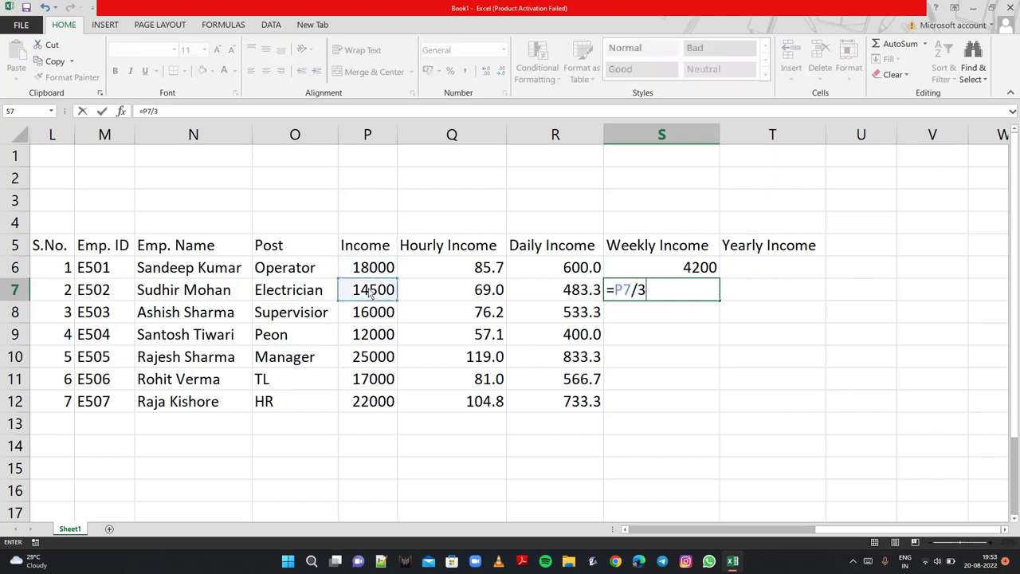
text(0*)
text(7)
key(Return)
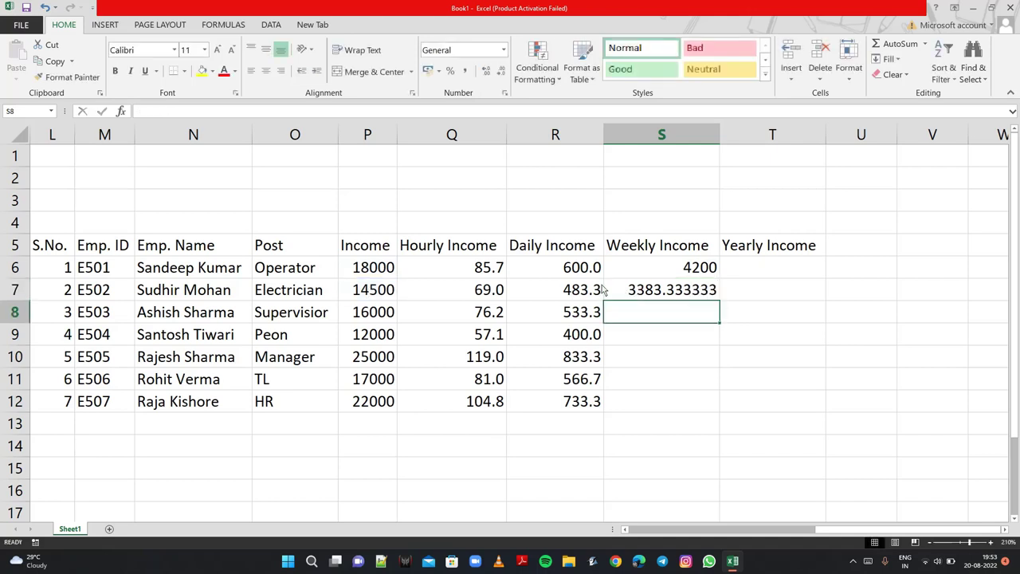
drag(628, 277, 643, 309)
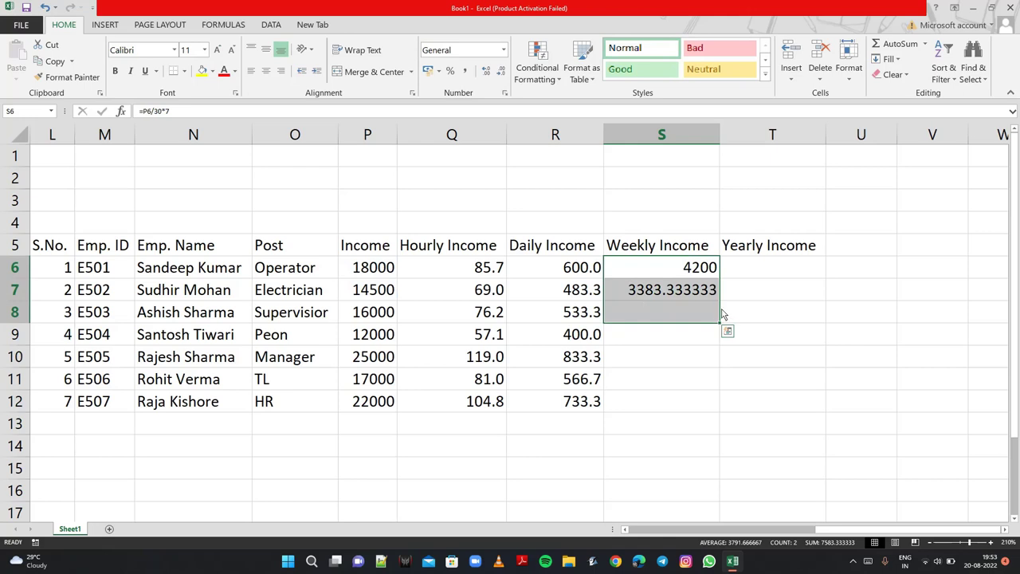
mouse_move(722, 322)
mouse_down()
mouse_move(727, 308)
mouse_move(712, 410)
mouse_up()
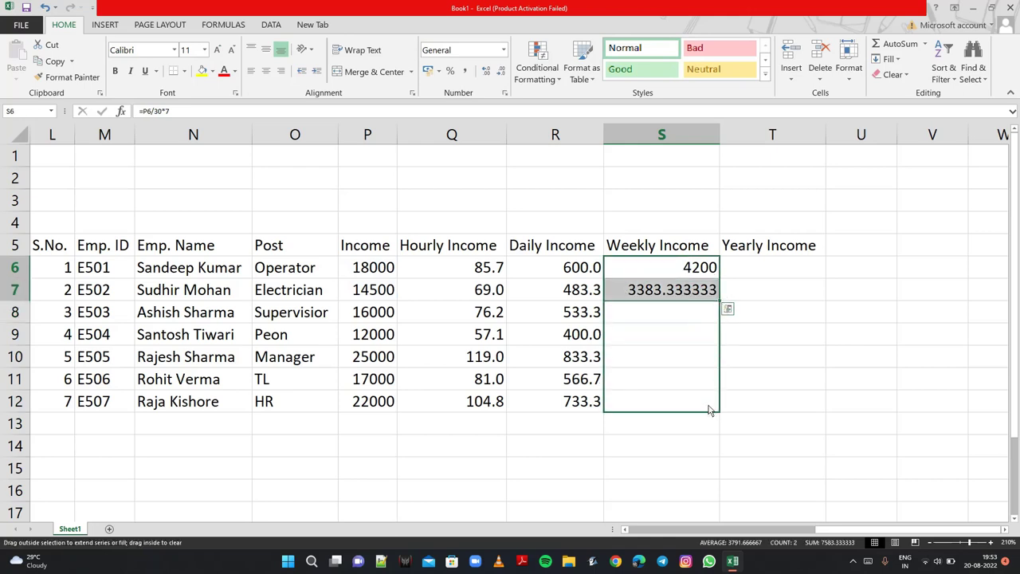
Trim the Weekly Income values to one decimal place, e.g. 4200.0 and 5133.3.
click(502, 72)
click(502, 72)
click(502, 72)
click(502, 71)
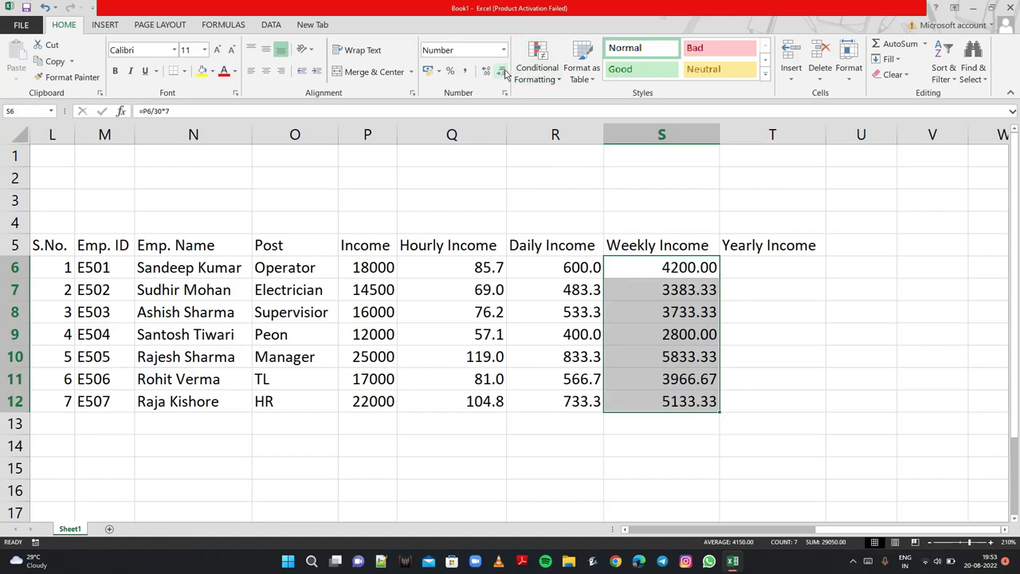
click(502, 72)
click(777, 275)
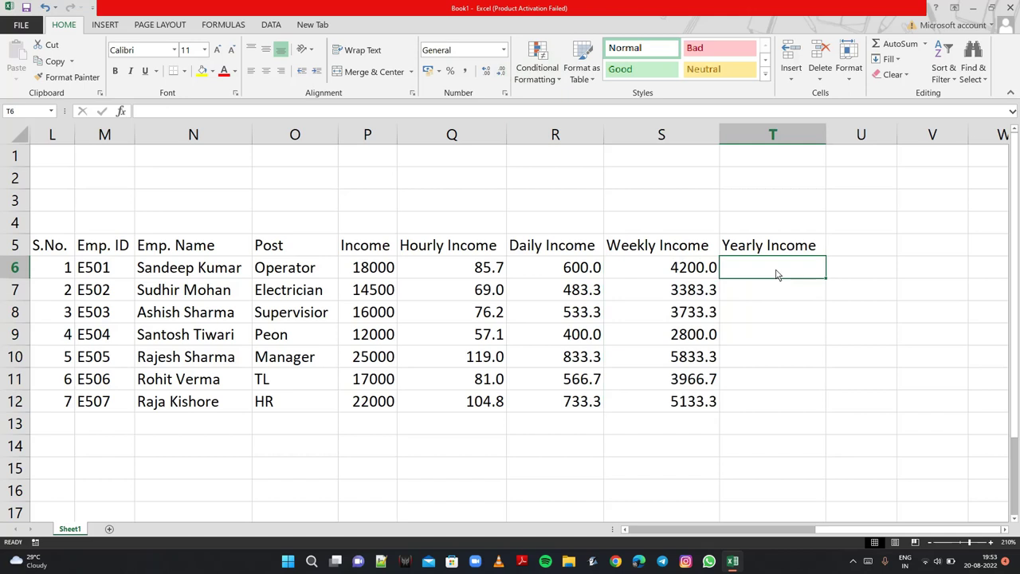
Enter =P6*12 and =P7*12 in T6:T7 and fill the Yearly Income formula down to T12.
text(=)
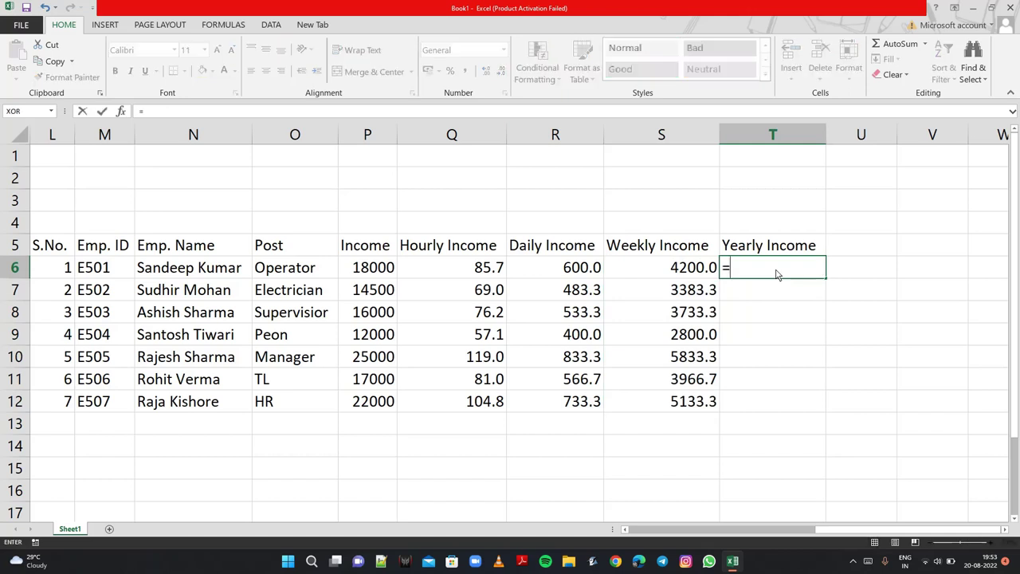
click(363, 271)
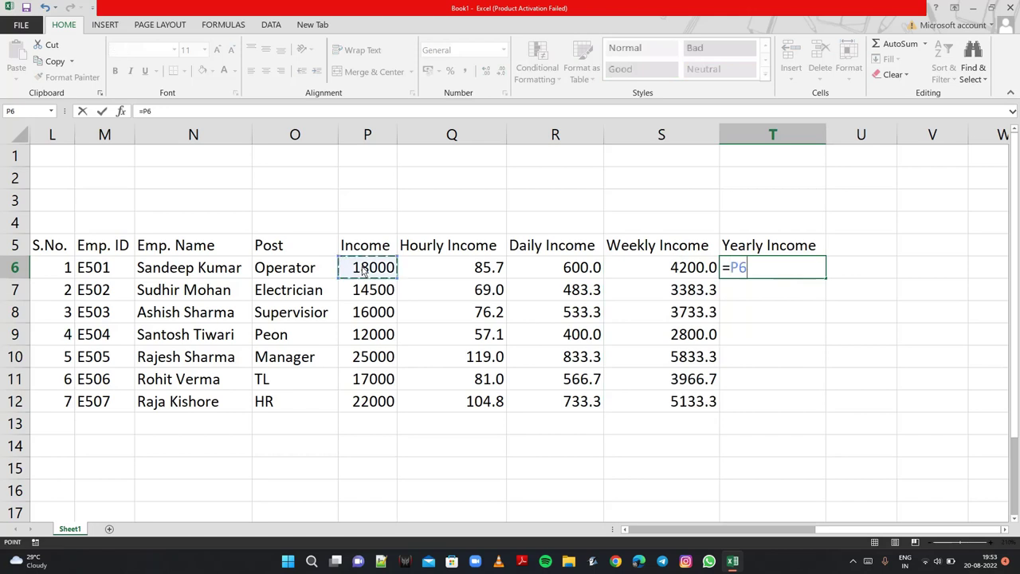
text(*1)
text(2)
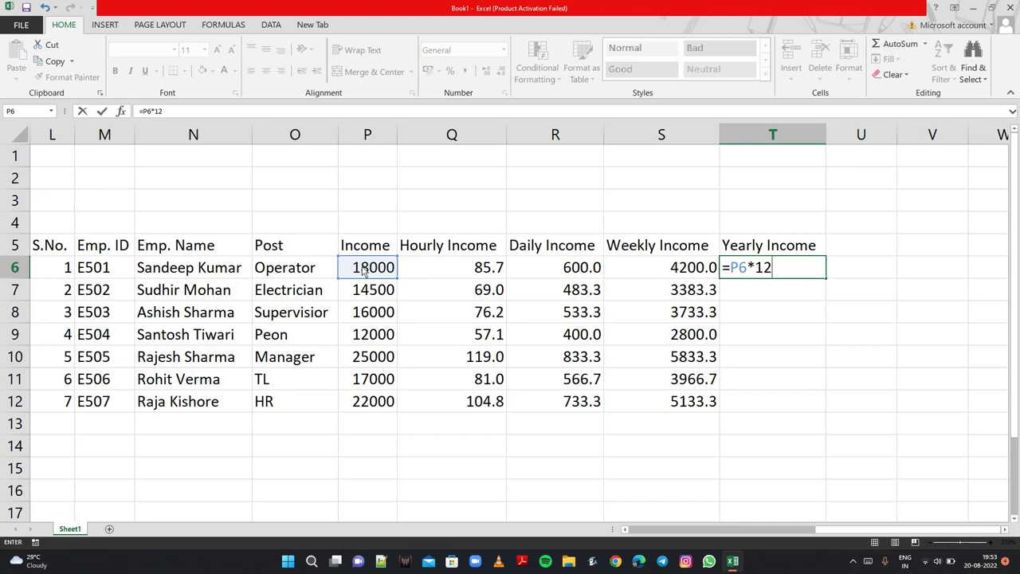
key(Return)
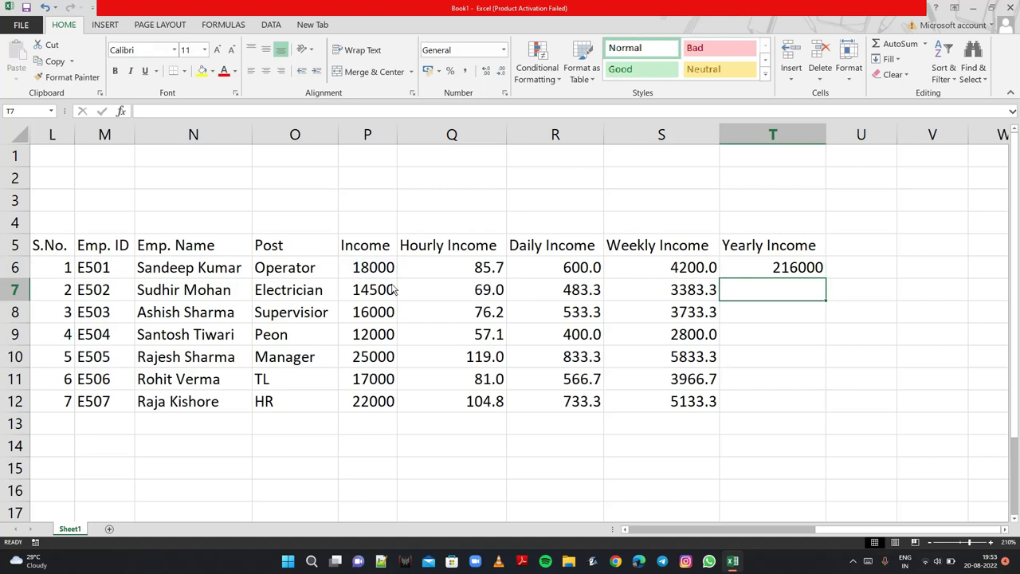
text(=)
click(378, 291)
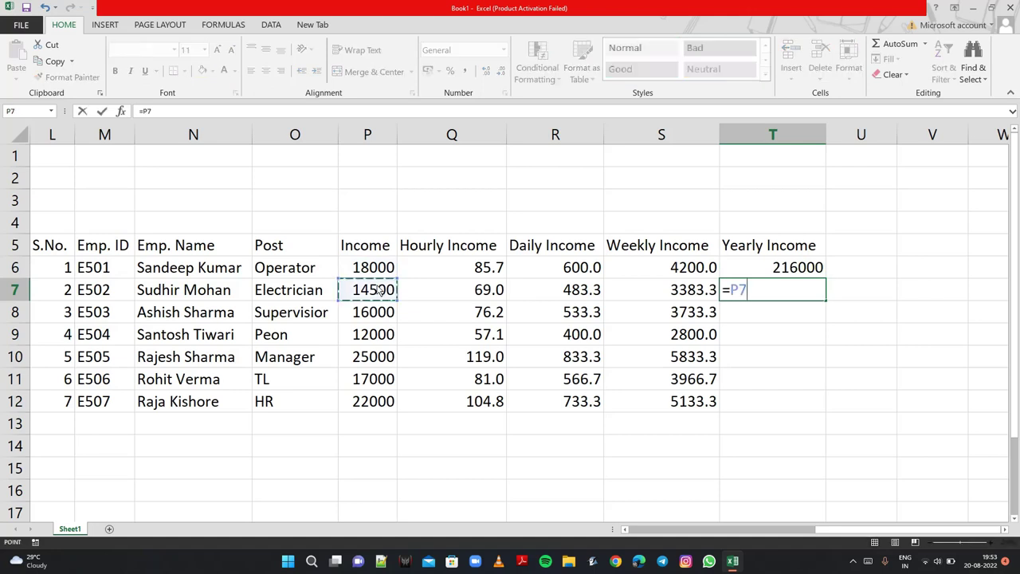
text(*12)
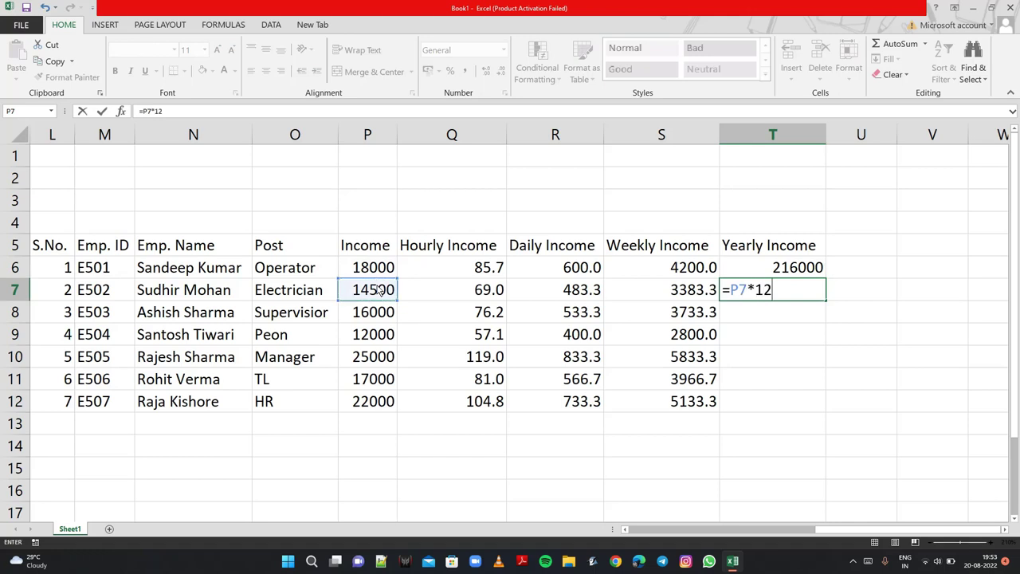
key(Return)
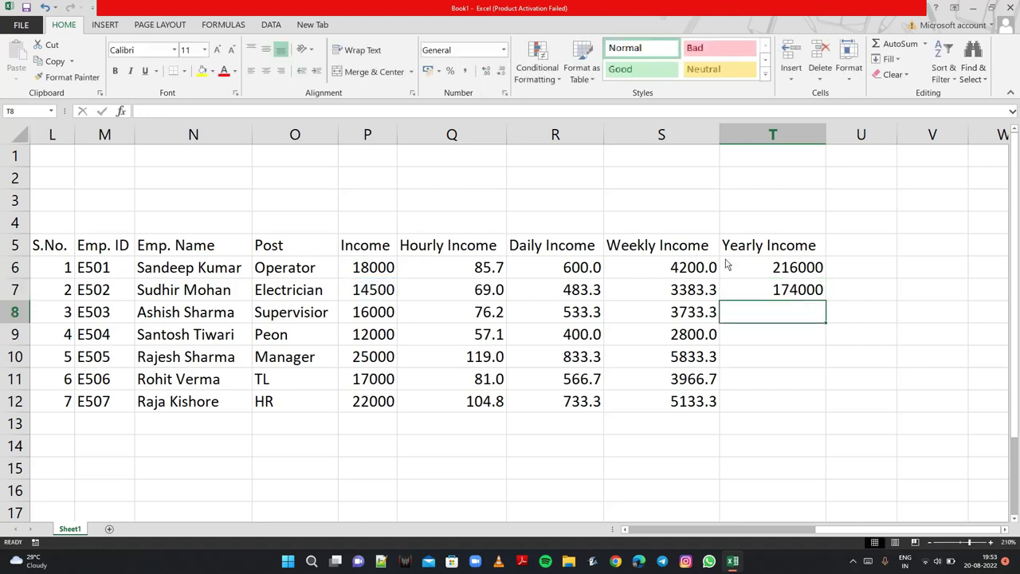
drag(728, 271, 746, 291)
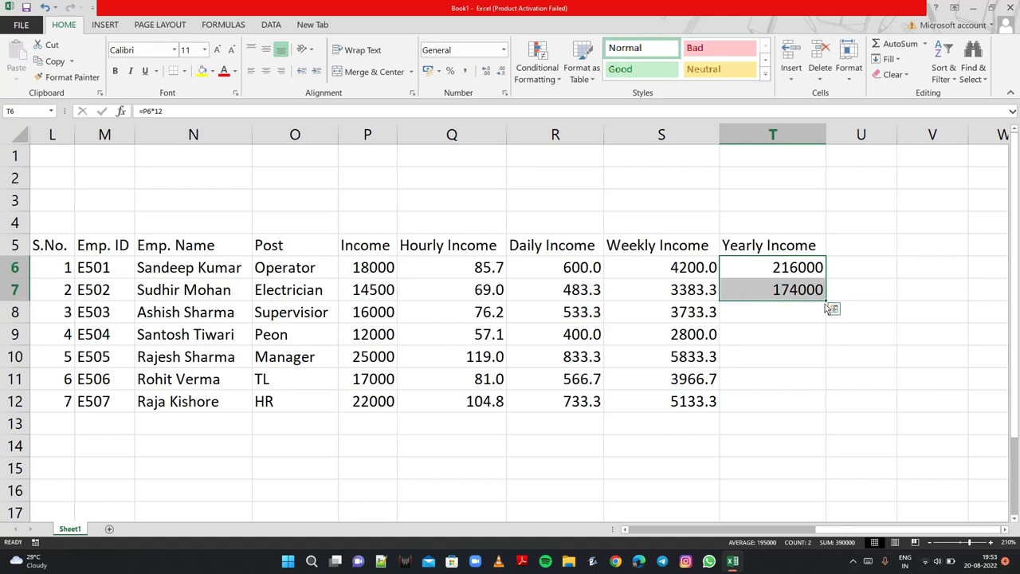
drag(827, 301, 824, 408)
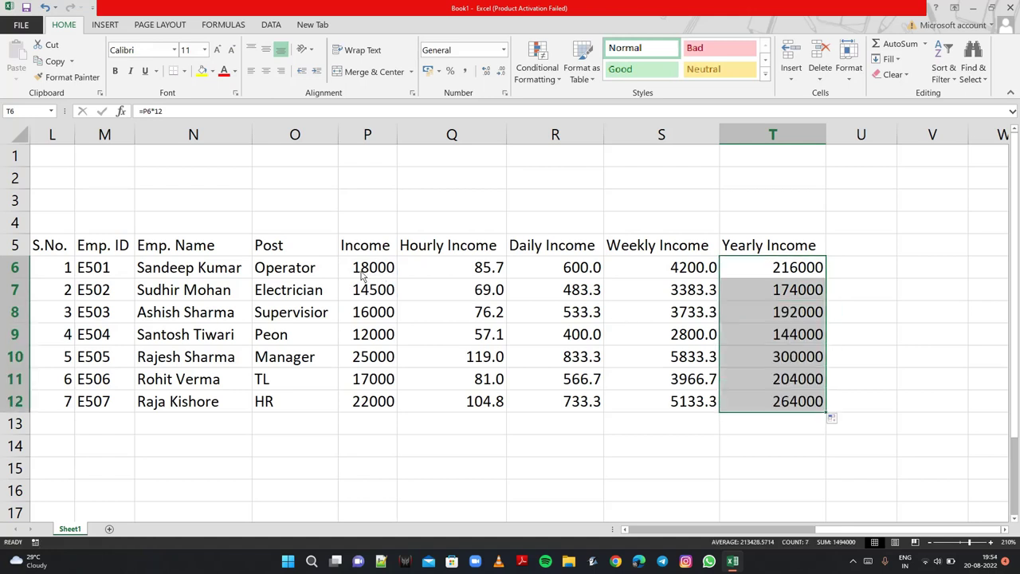
Apply Comma Style to P6:T12, then cut Daily and Weekly Income back to one decimal.
mouse_move(351, 269)
mouse_down()
mouse_move(659, 381)
mouse_move(800, 408)
mouse_up()
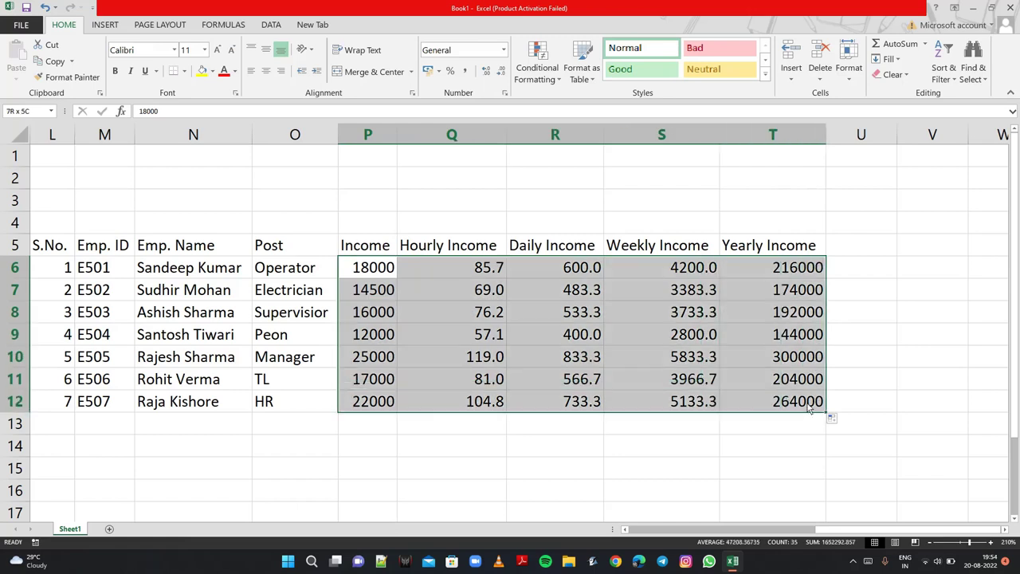
click(469, 73)
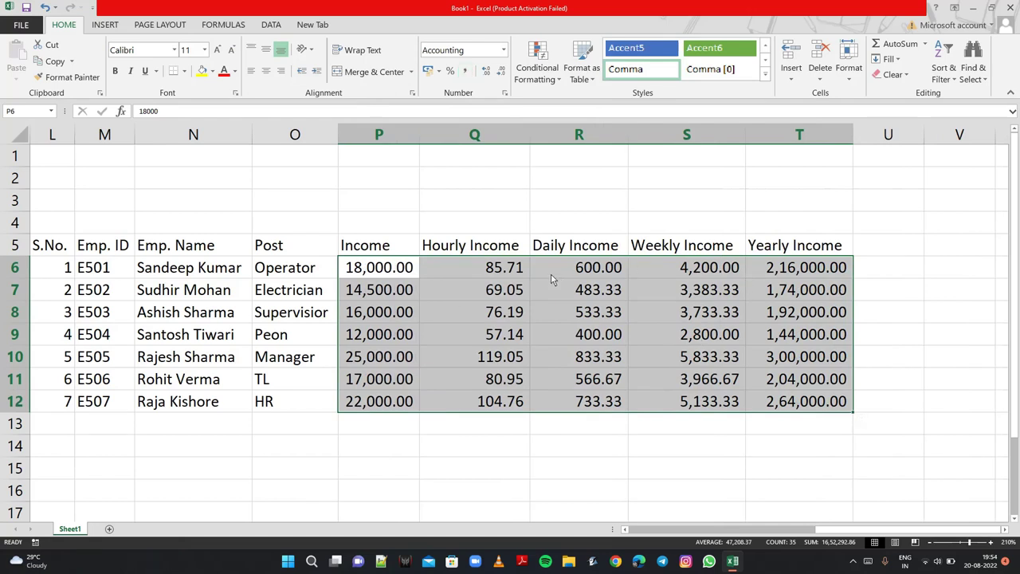
drag(554, 275, 590, 402)
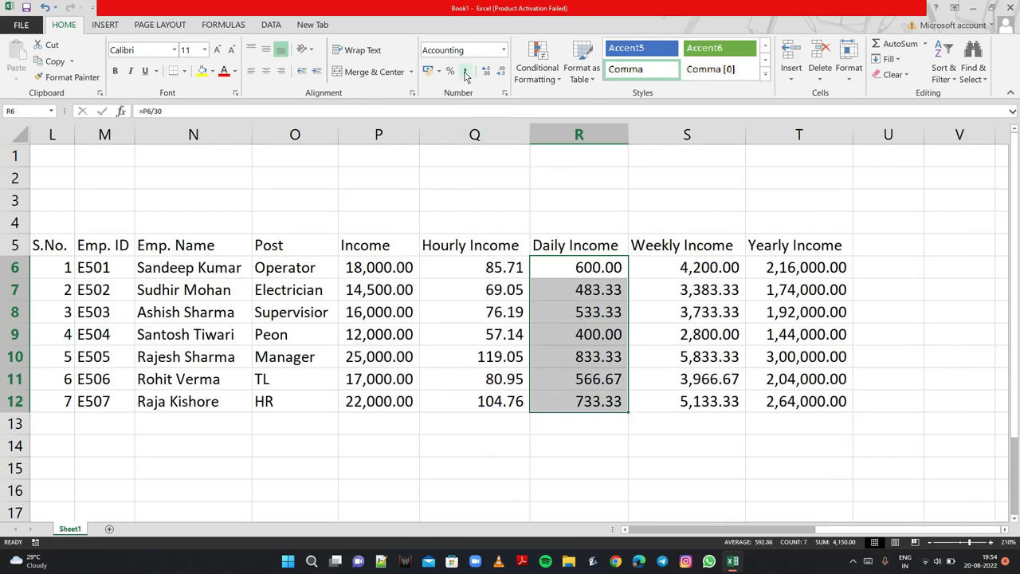
click(467, 73)
click(496, 73)
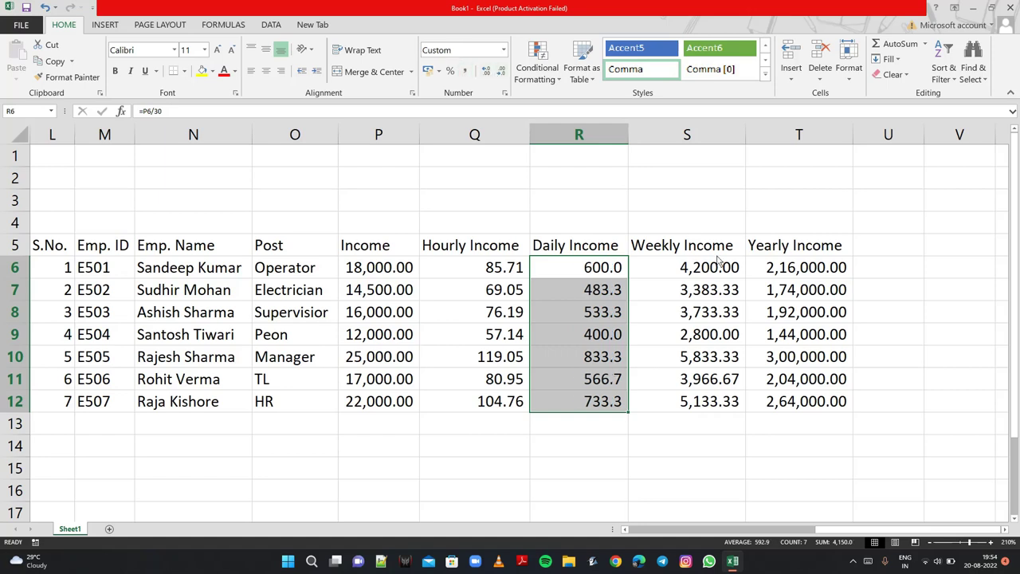
drag(660, 271, 711, 416)
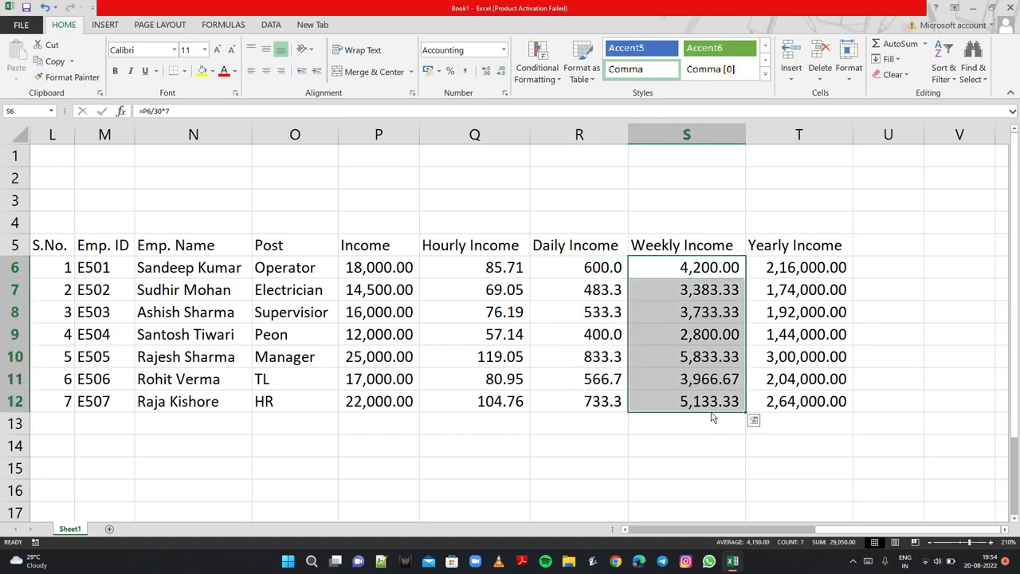
click(502, 72)
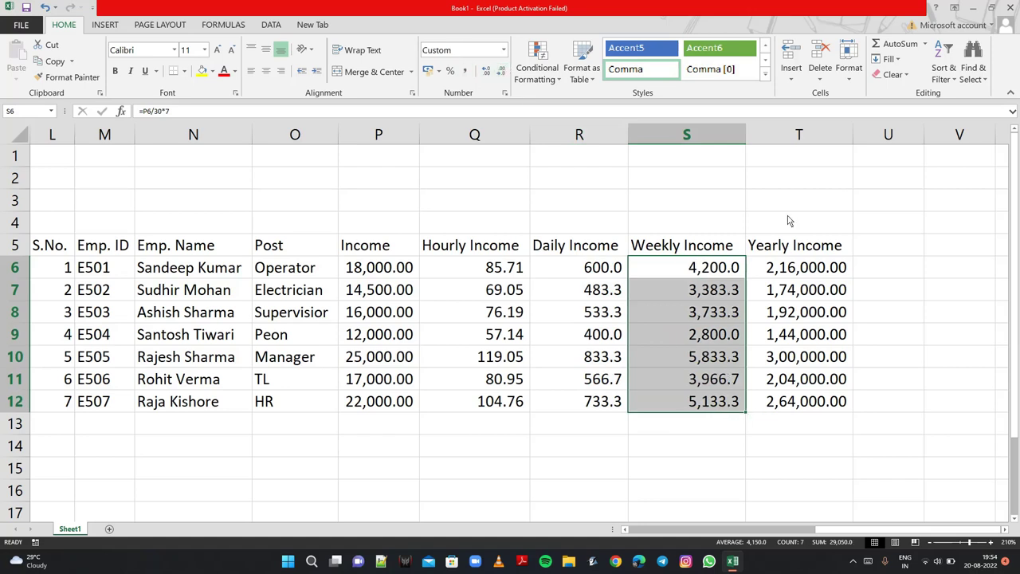
click(899, 287)
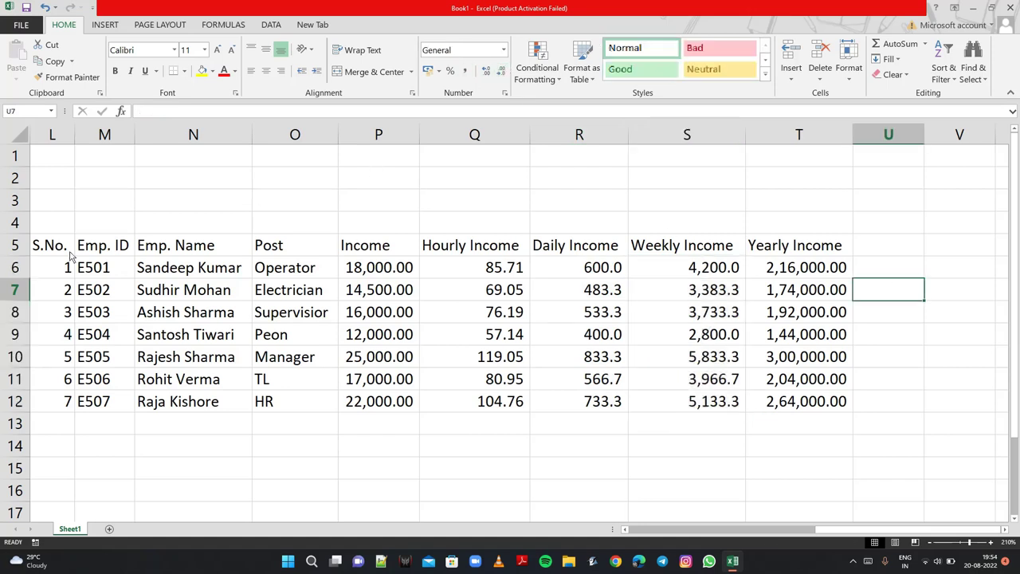
Give the header row yellow text on a black fill.
drag(63, 250, 773, 252)
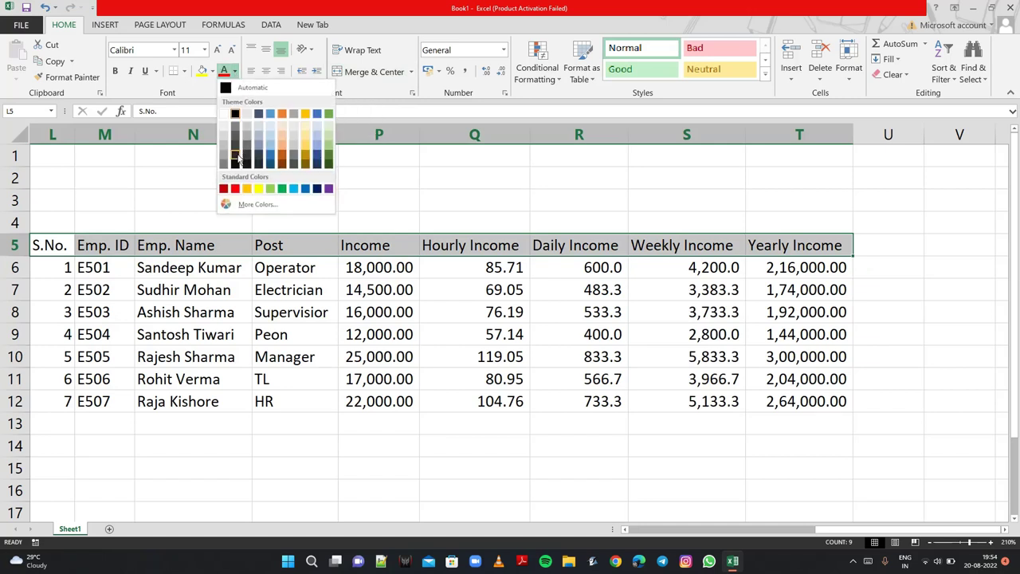
click(259, 191)
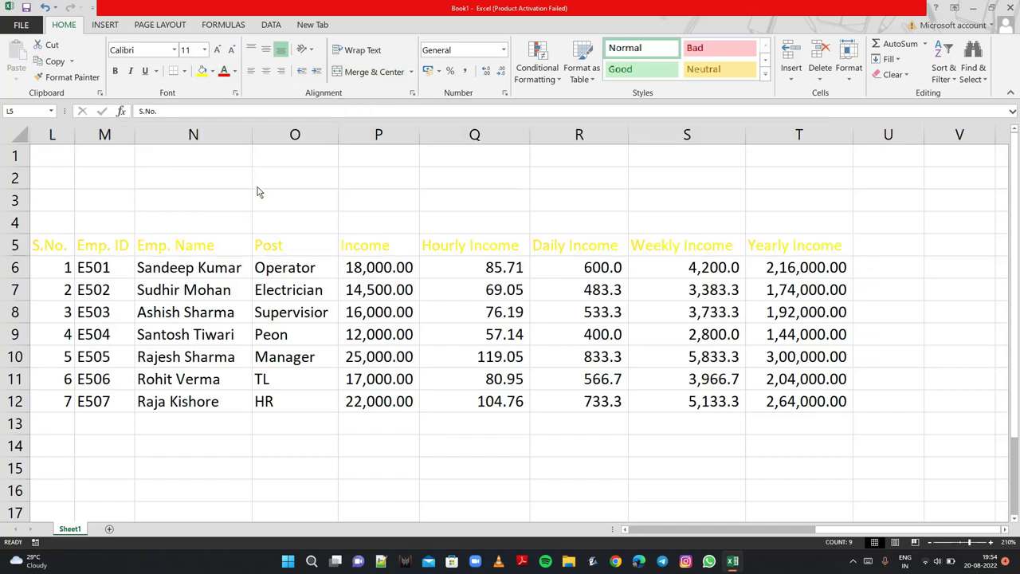
click(211, 71)
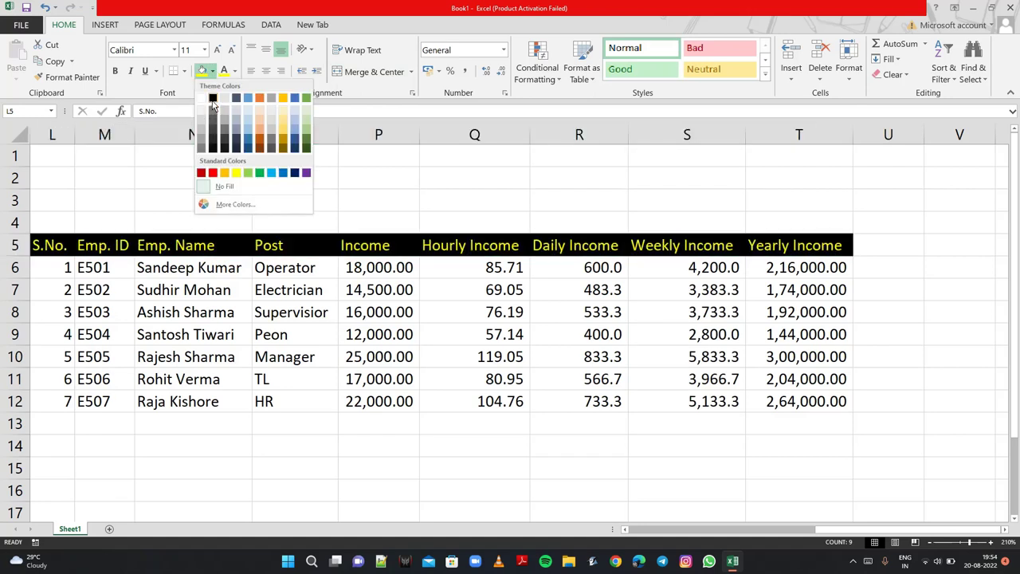
click(213, 99)
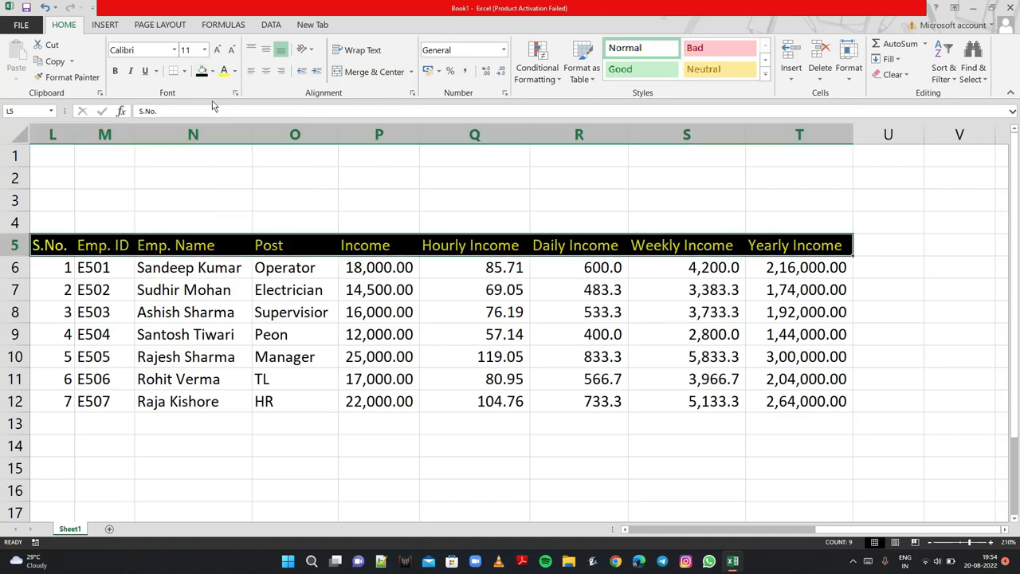
Make the S.No. cells L6:L12 dark red text on a black fill.
click(44, 271)
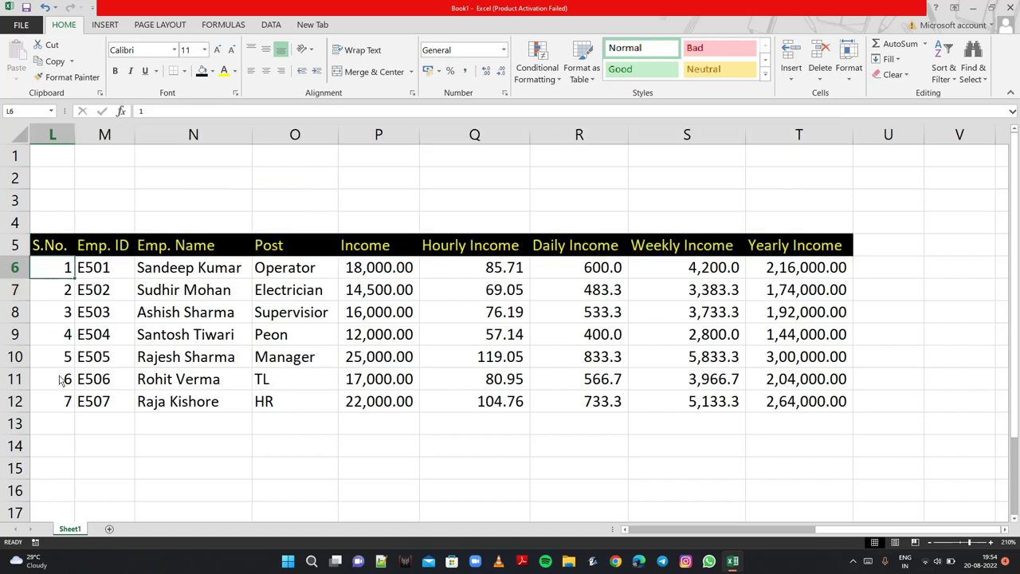
drag(53, 274, 60, 402)
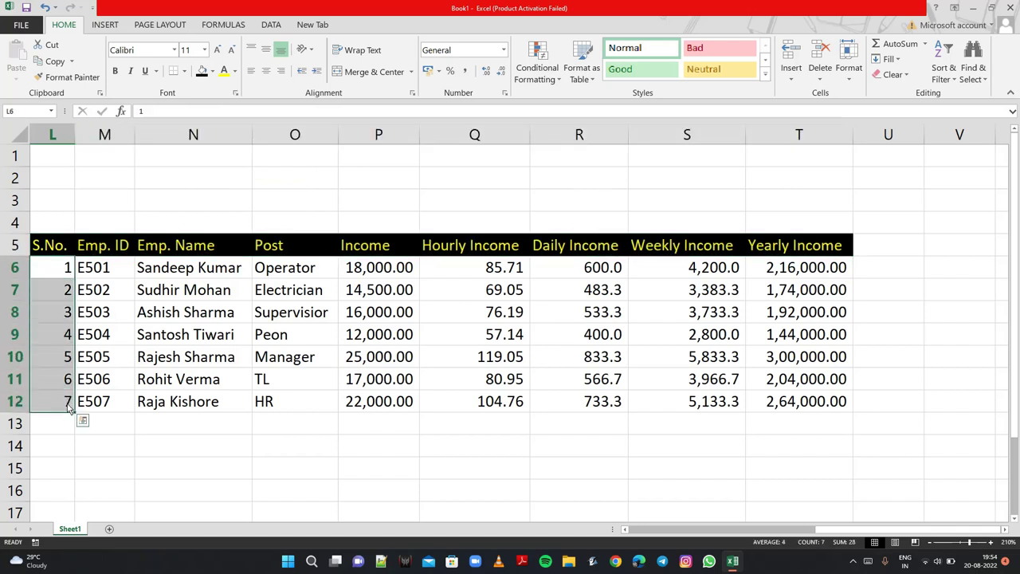
click(236, 72)
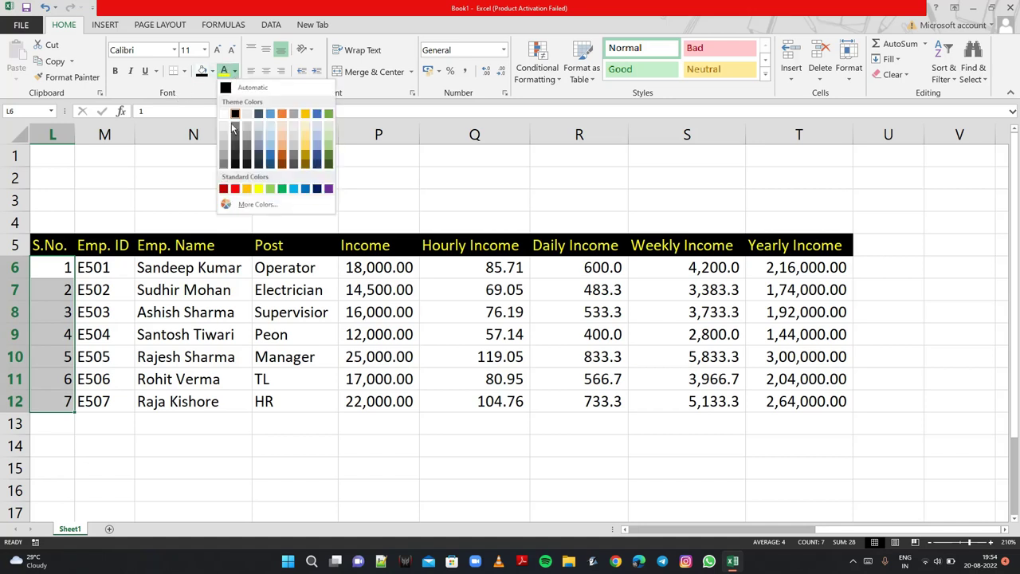
click(224, 189)
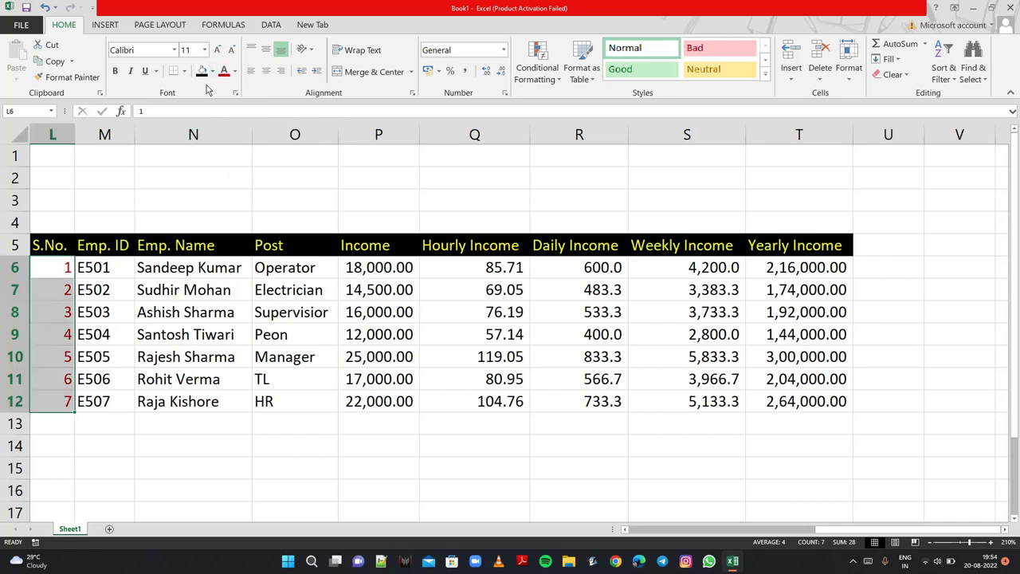
click(202, 72)
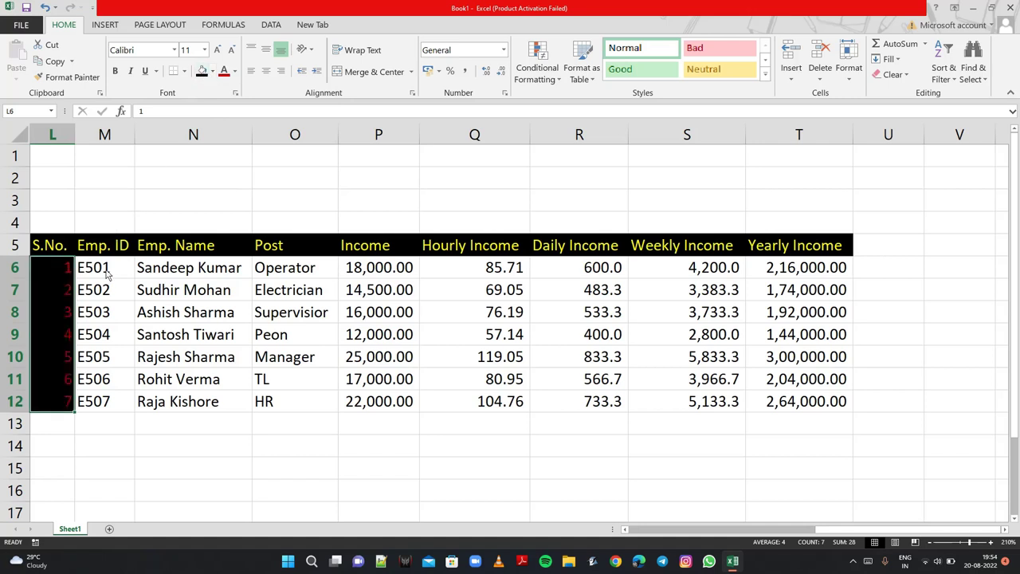
Give the Emp. ID cells M6:M12 a yellow fill with red text.
drag(108, 275, 104, 403)
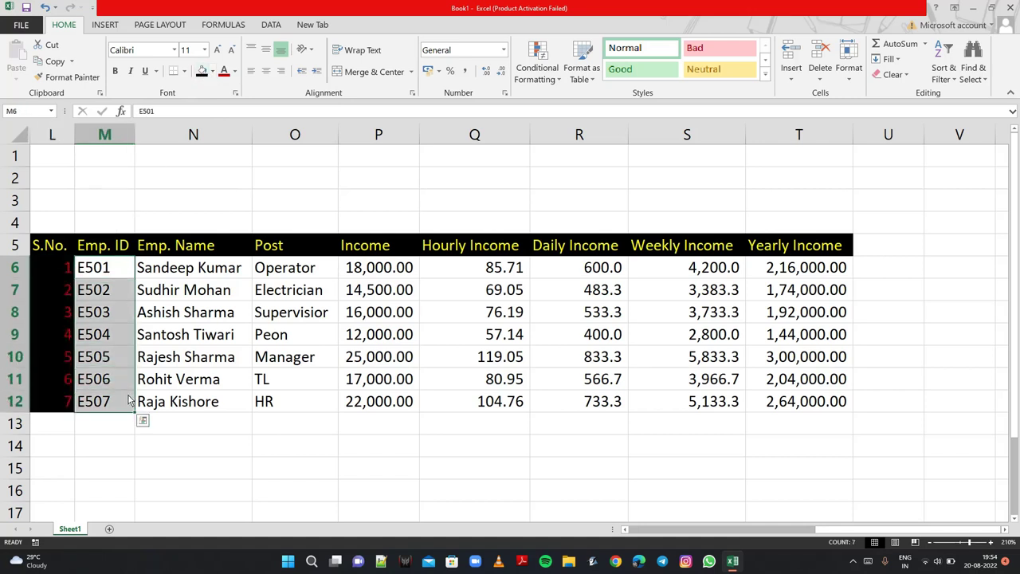
click(213, 73)
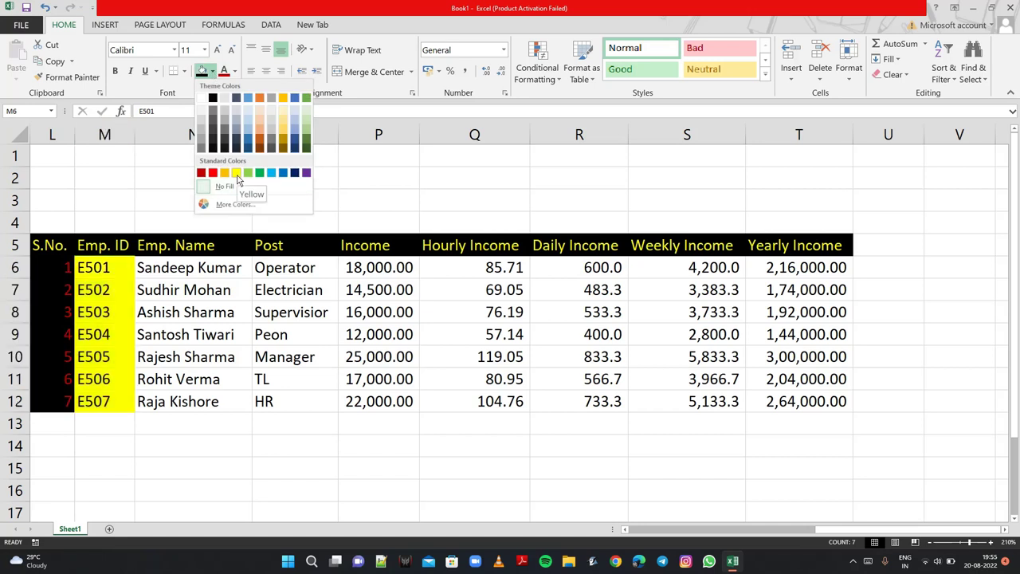
click(237, 179)
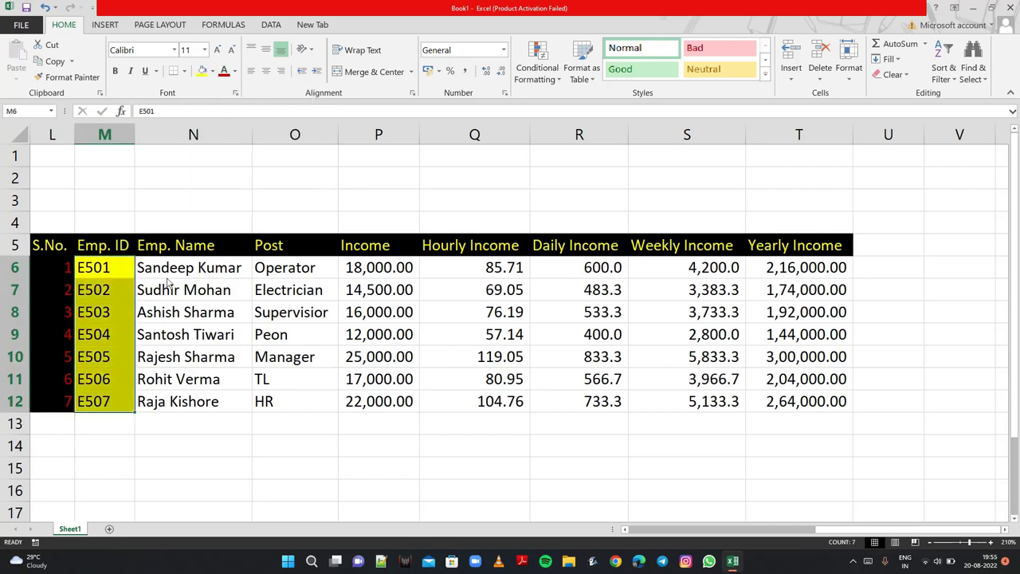
click(234, 71)
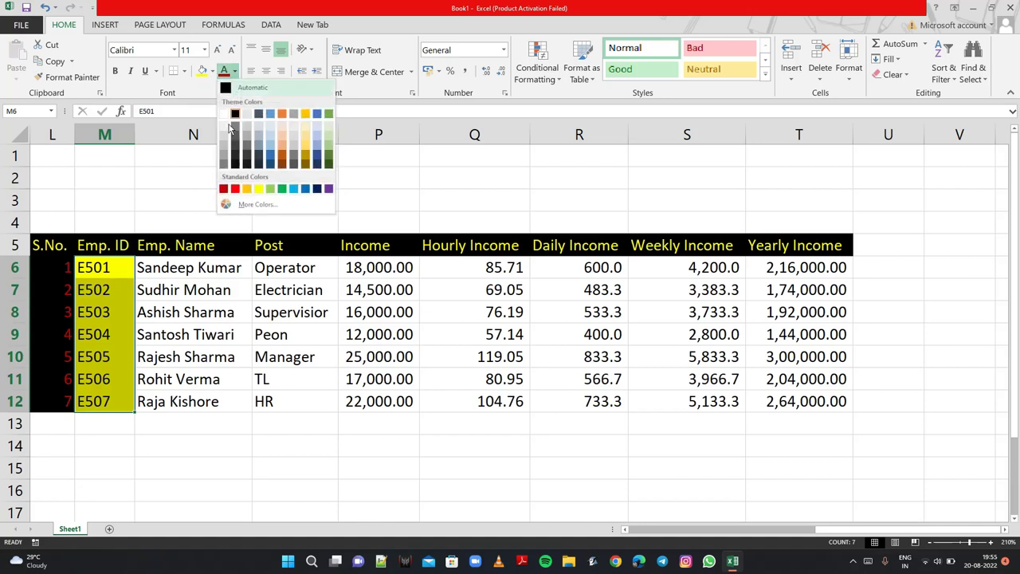
click(235, 188)
mouse_move(148, 275)
mouse_down()
mouse_move(209, 410)
mouse_move(273, 400)
mouse_up()
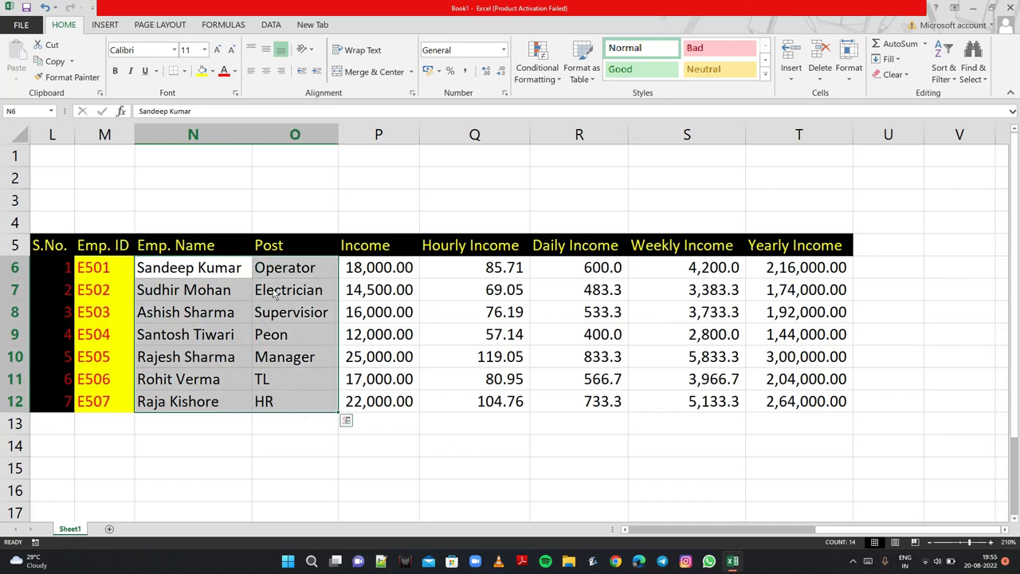
Fill the Emp. Name and Post cells N6:O12 blue with dark blue text.
click(213, 71)
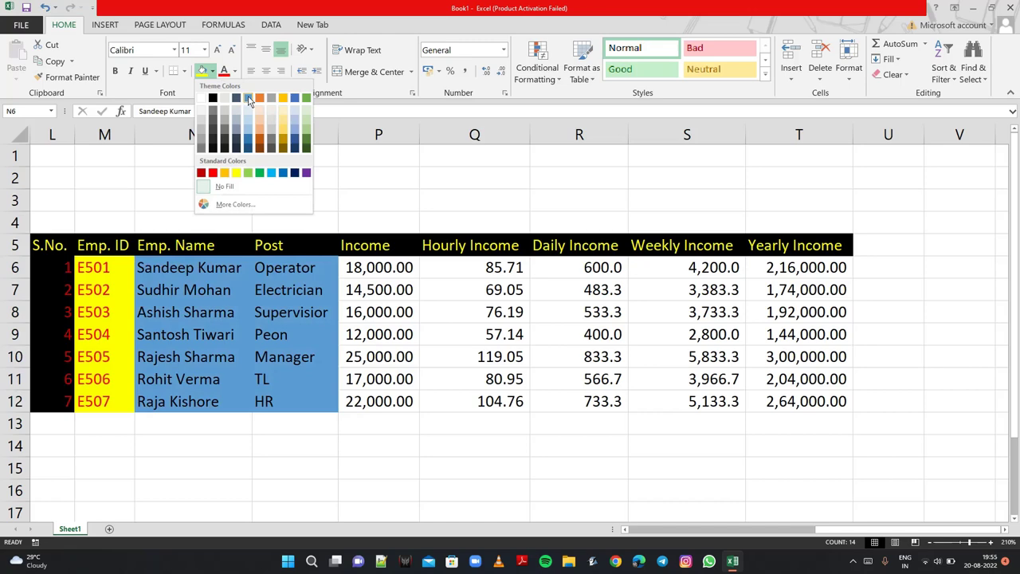
click(249, 98)
click(234, 71)
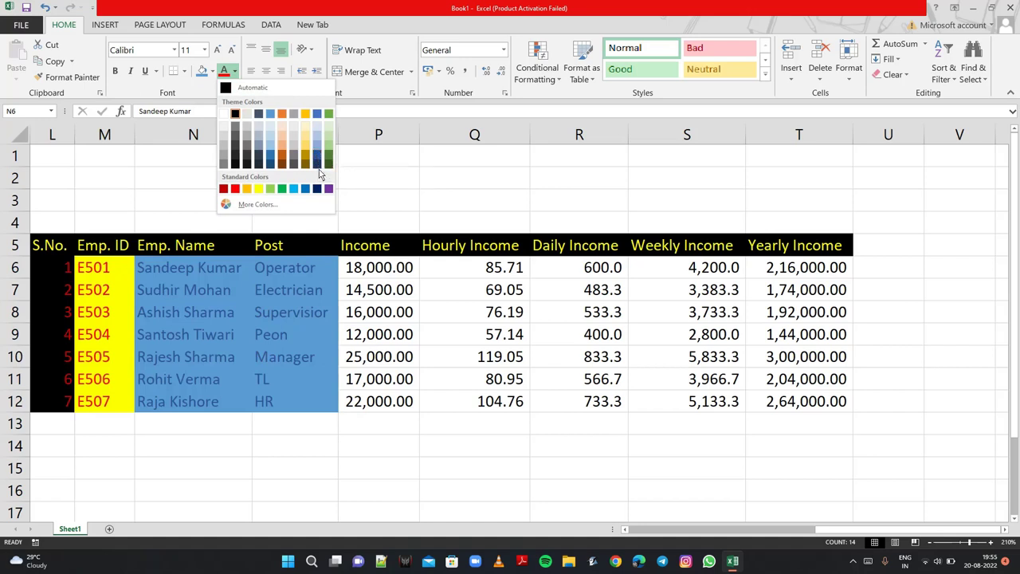
click(318, 166)
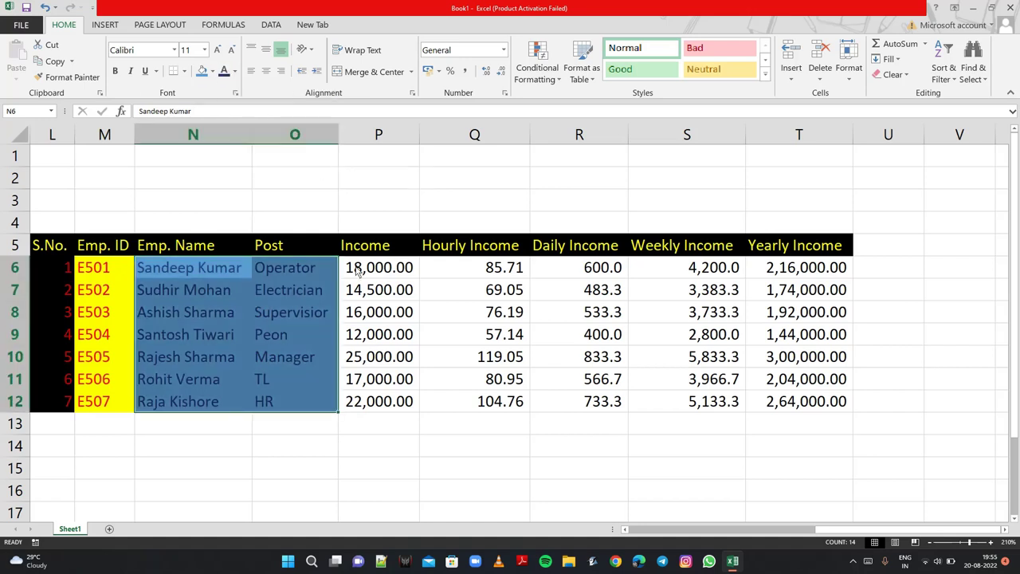
Make the Income values P6:P12 yellow text on a black fill.
mouse_move(355, 273)
mouse_down()
mouse_move(466, 390)
mouse_move(408, 401)
mouse_up()
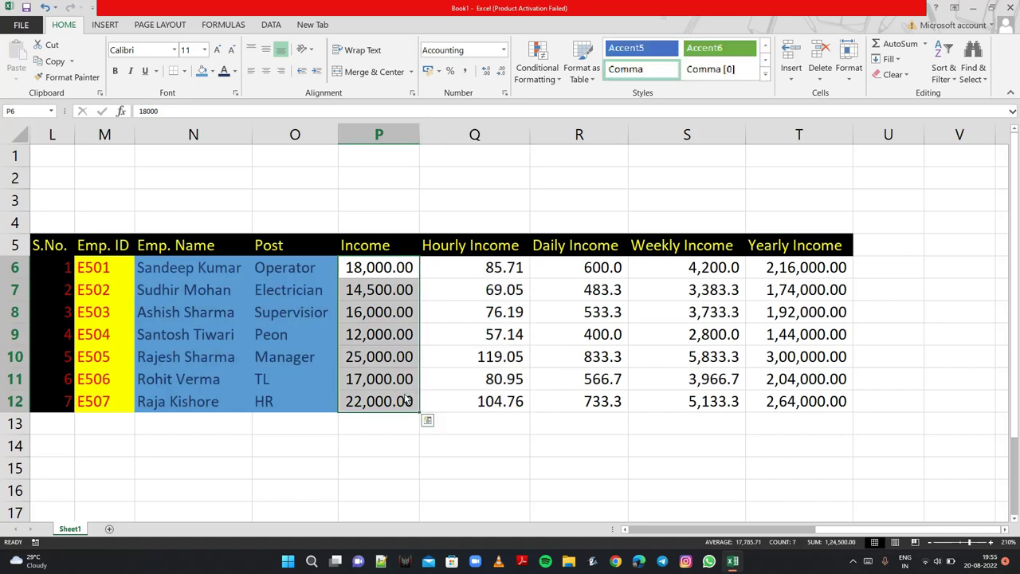
click(234, 71)
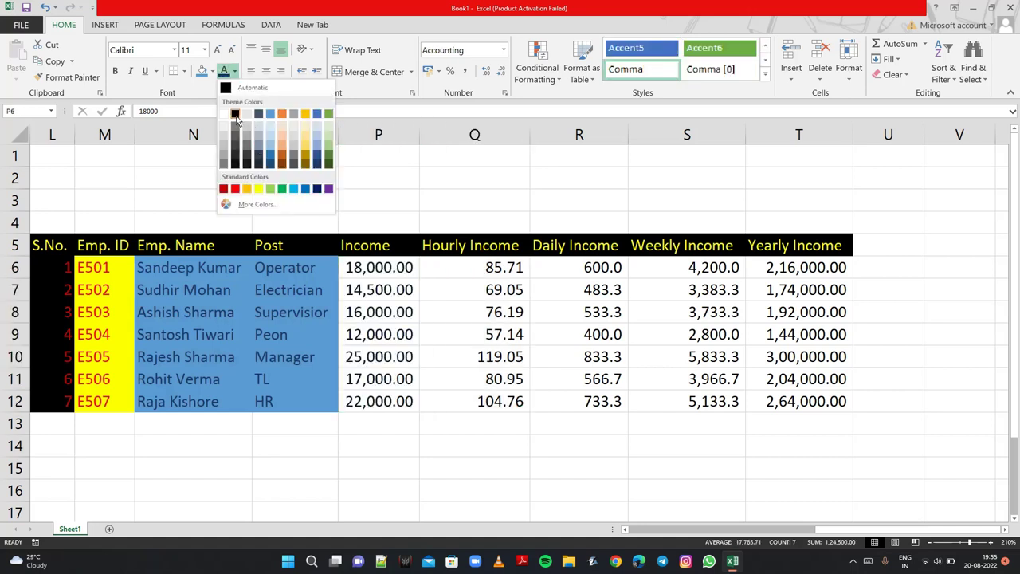
click(235, 114)
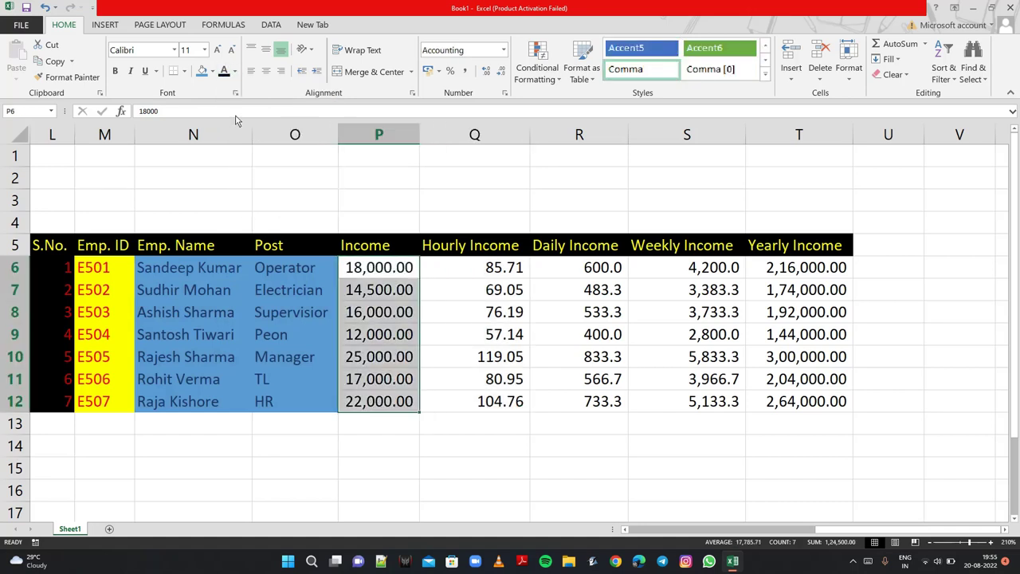
click(214, 70)
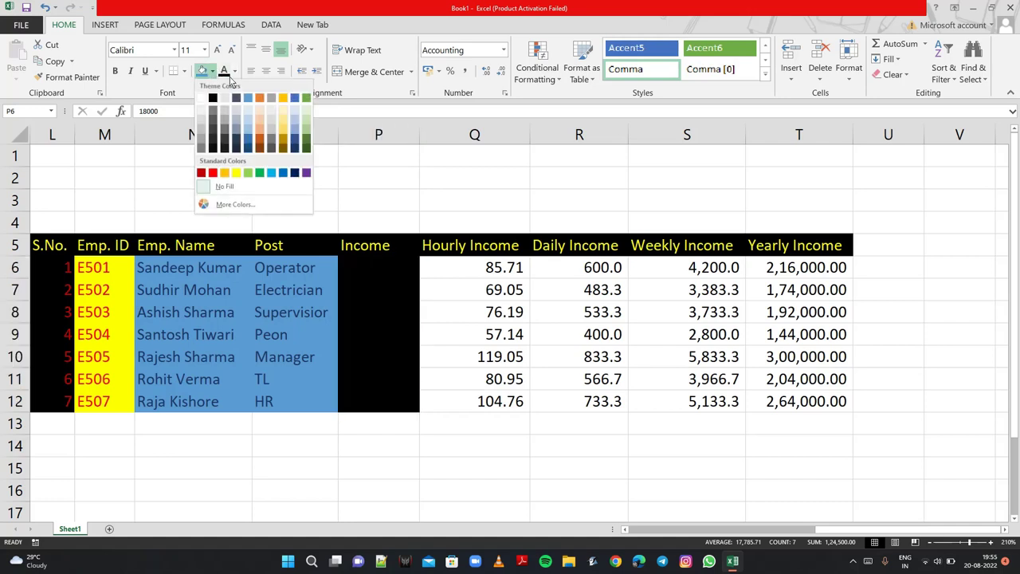
click(213, 99)
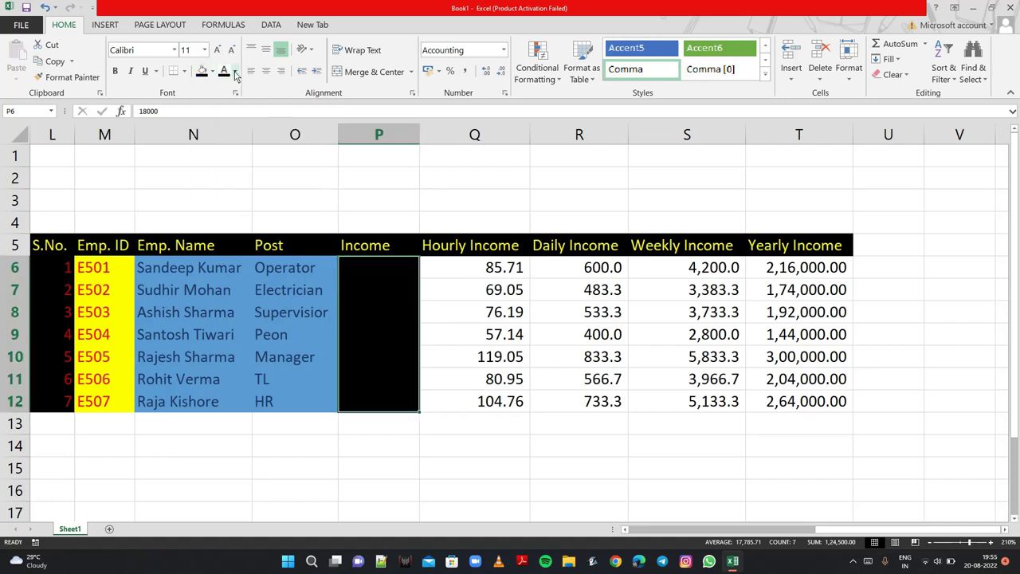
click(236, 71)
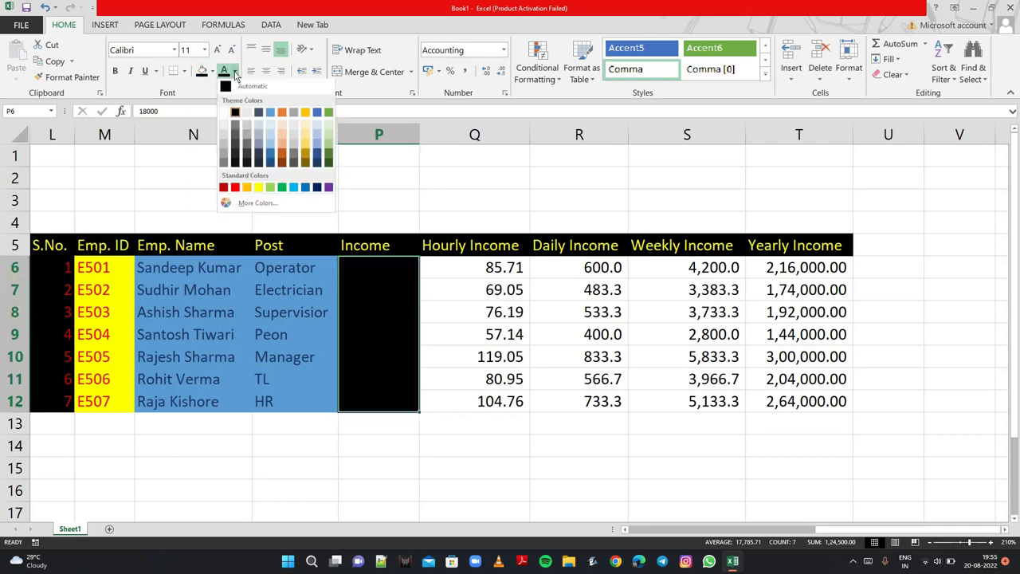
click(260, 189)
Give the Hourly to Weekly Income figures Q6:S12 dark blue text on an orange fill.
drag(441, 264, 717, 403)
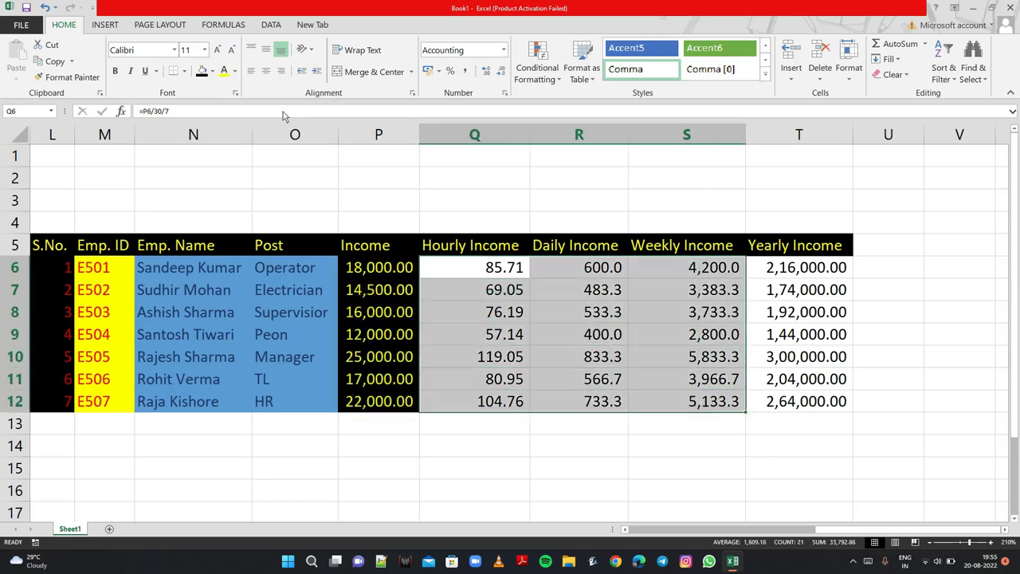
click(236, 72)
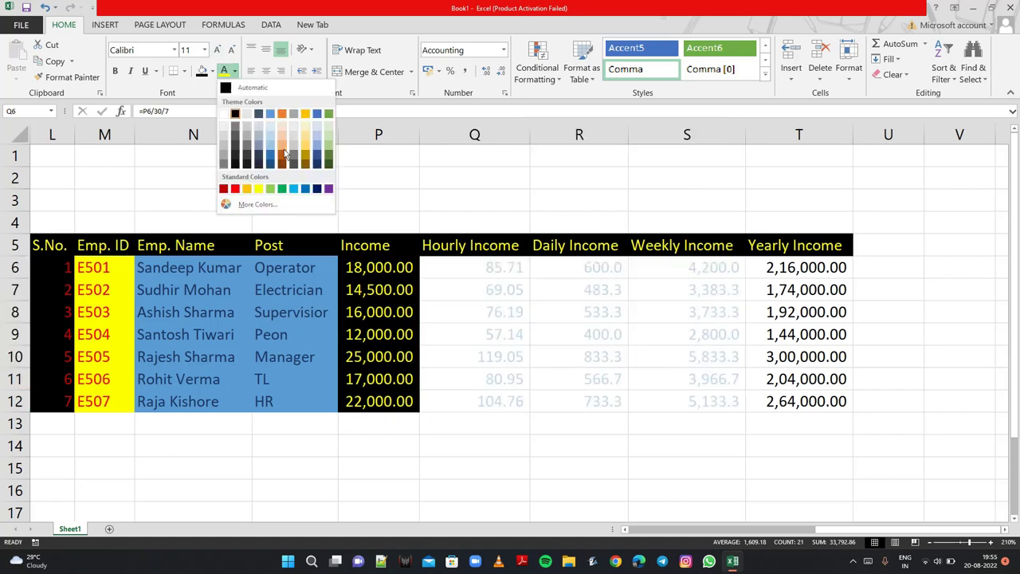
click(317, 189)
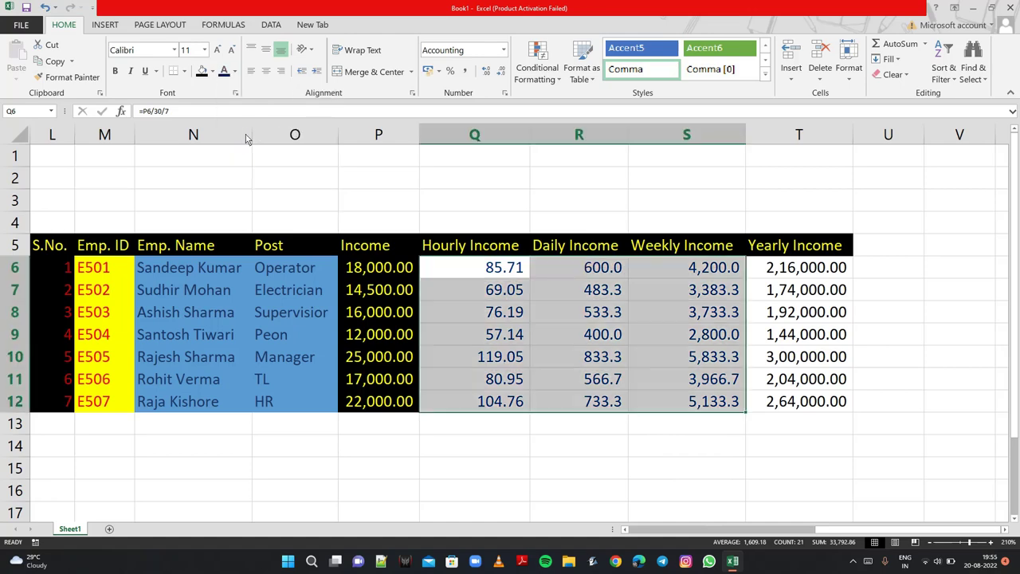
click(213, 72)
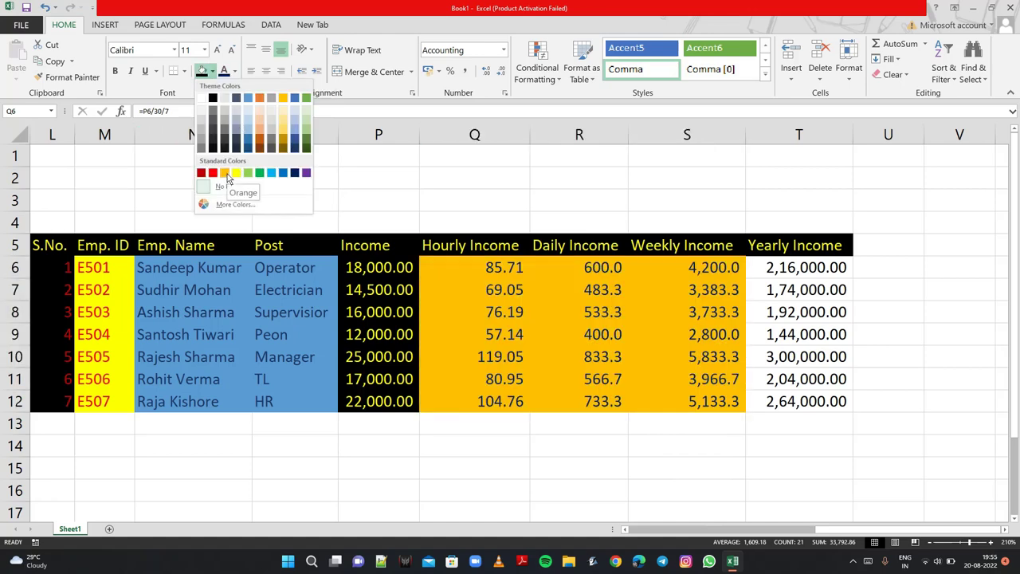
click(227, 174)
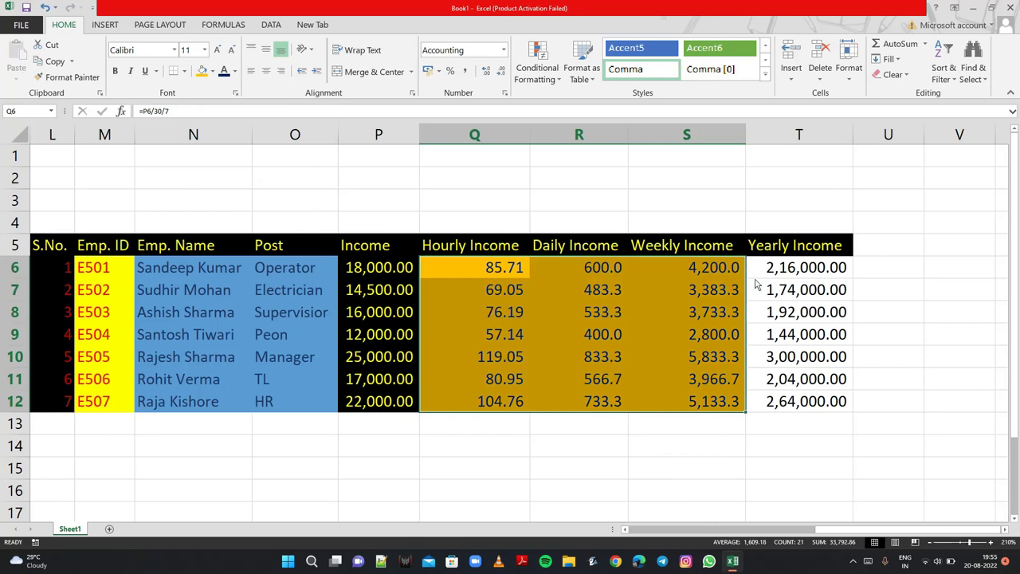
drag(797, 270, 798, 402)
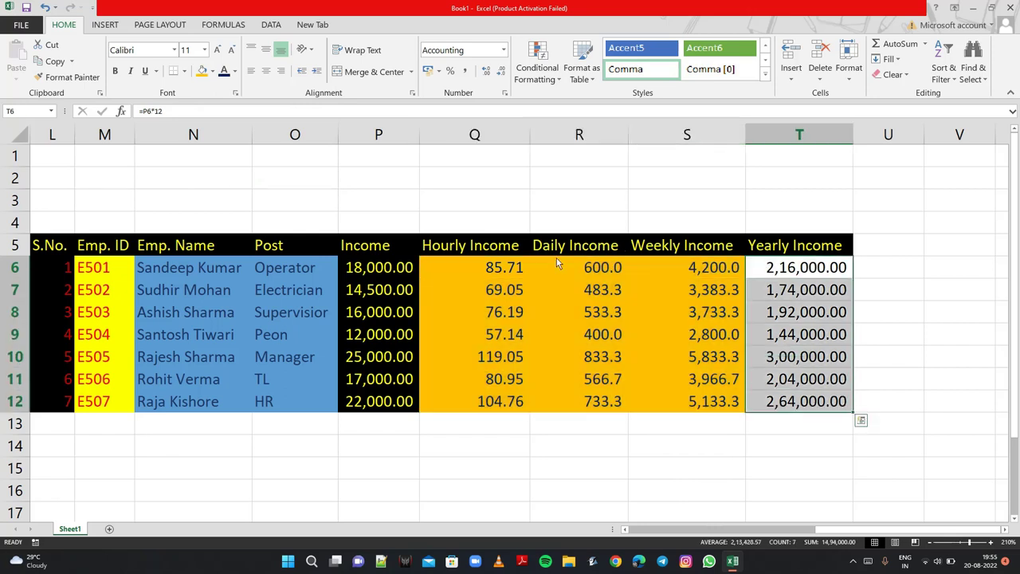
Make the Yearly Income values T6:T12 yellow text on a black fill.
click(213, 71)
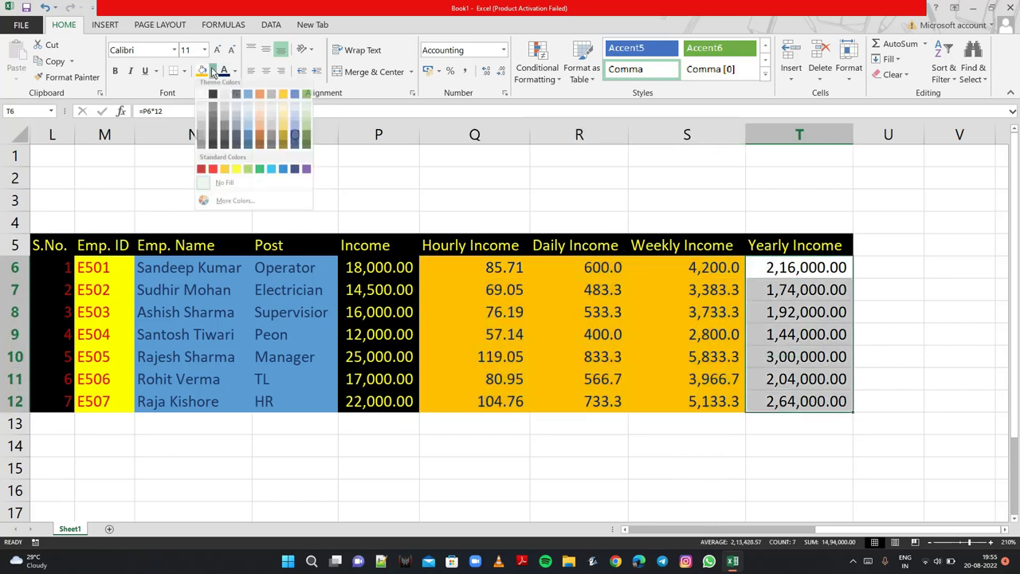
click(213, 98)
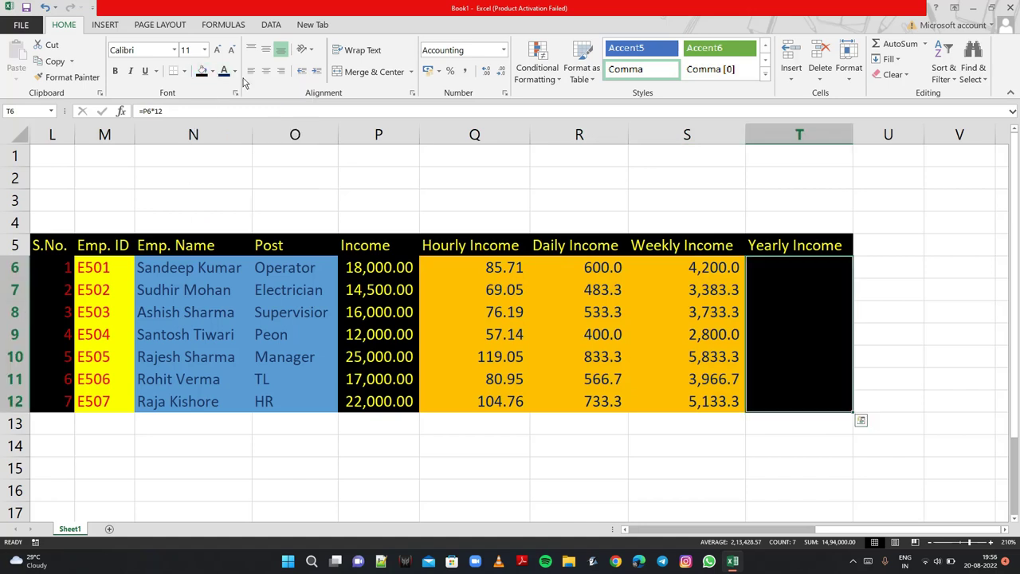
click(235, 70)
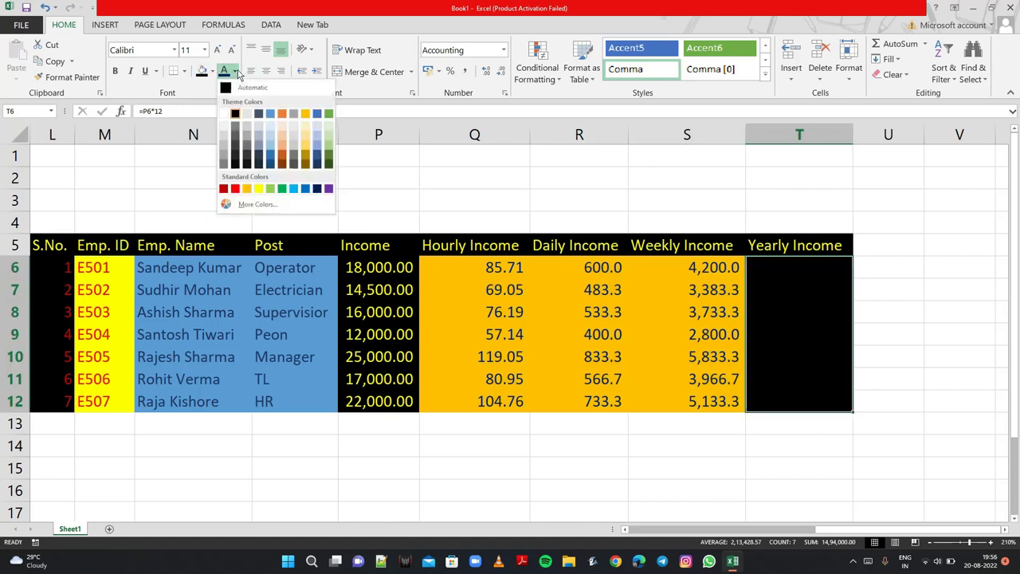
click(257, 190)
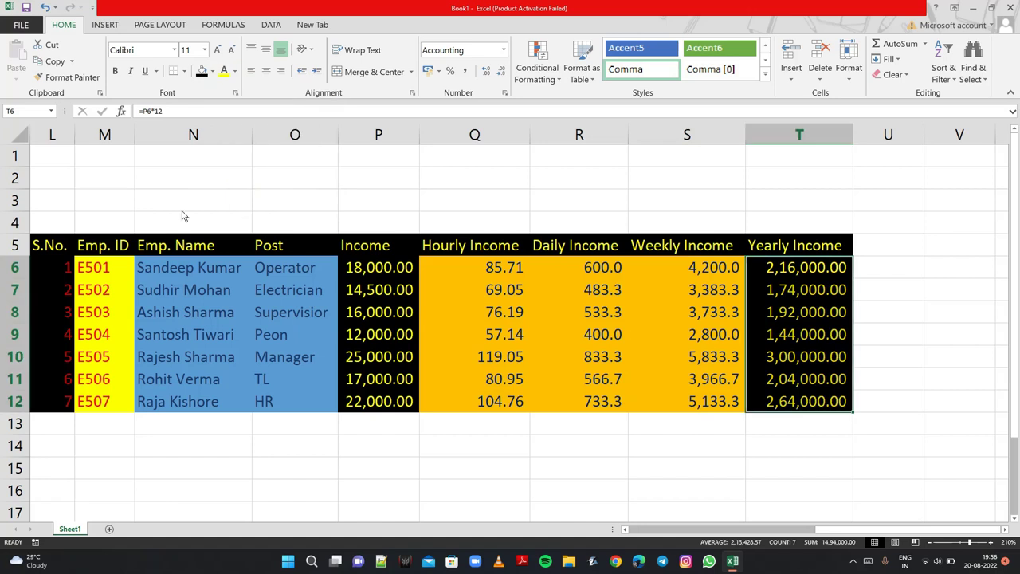
Bold the header row L5:T5.
click(53, 249)
key(shift+Right)
key(shift+Right)
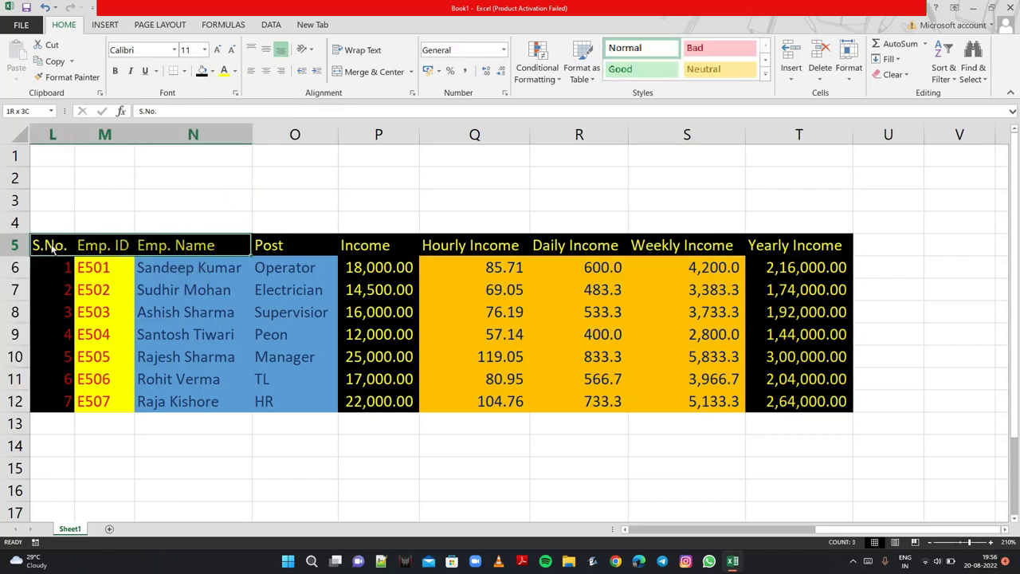
key(shift+Right)
key(shift+Right)
key(shift+Right)
key(shift+Right)
key(shift+Right)
key(shift+Right)
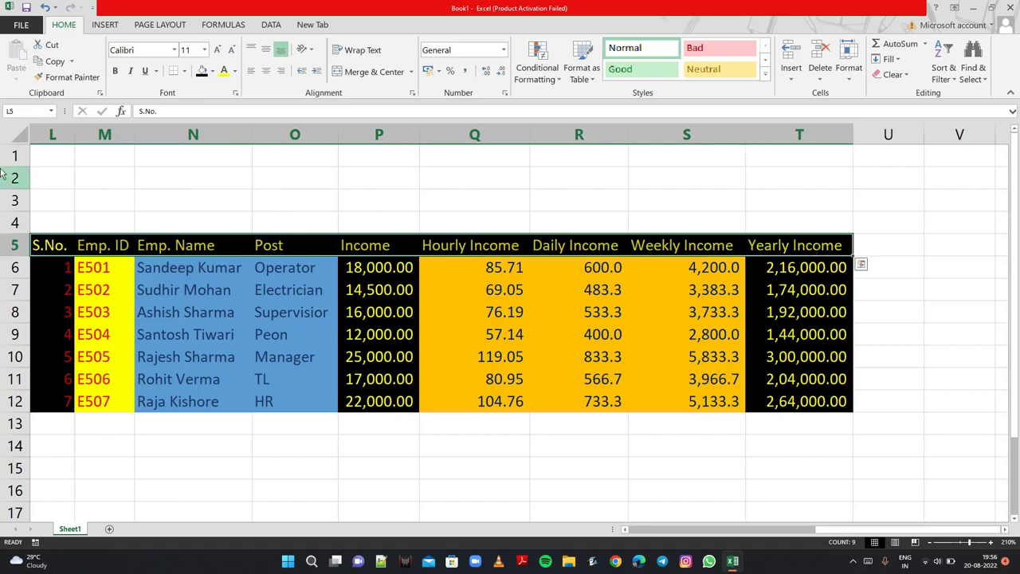
click(116, 72)
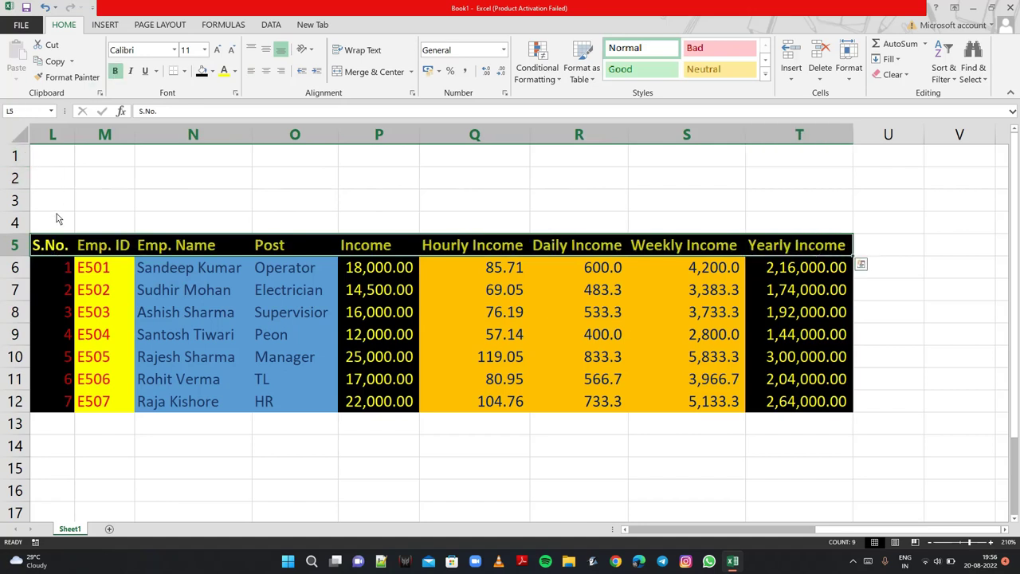
Apply All Borders to the whole table L5:T12.
key(shift+Down)
key(shift+Down)
key(shift+Down)
key(shift+Down)
key(shift+Down)
key(shift+Down)
key(shift+Down)
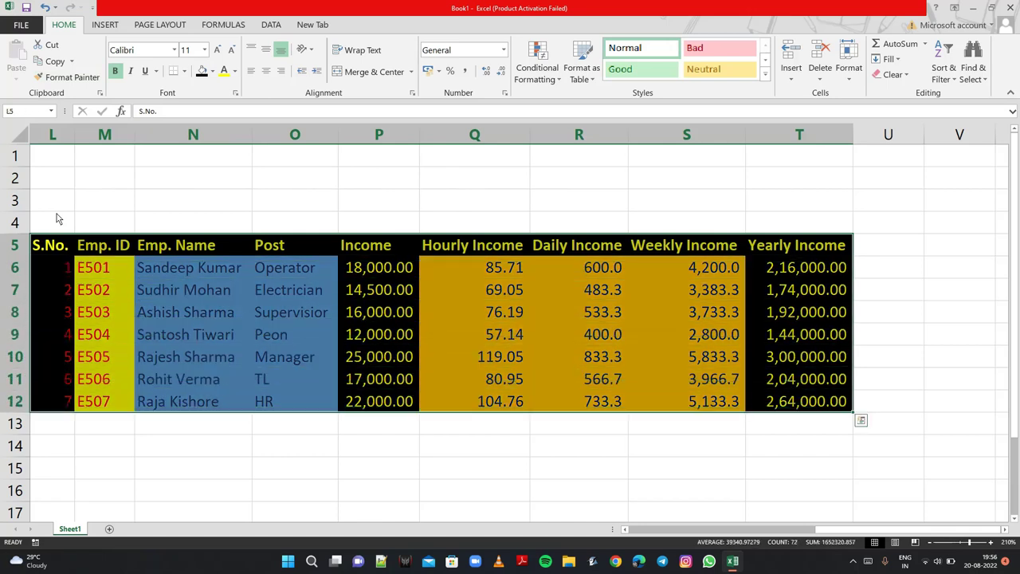
click(184, 71)
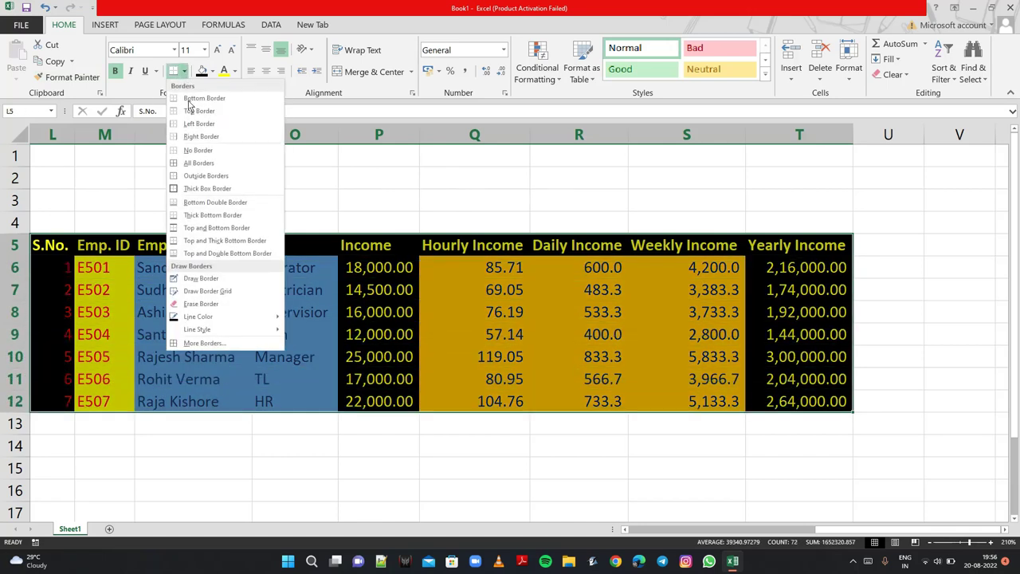
click(191, 162)
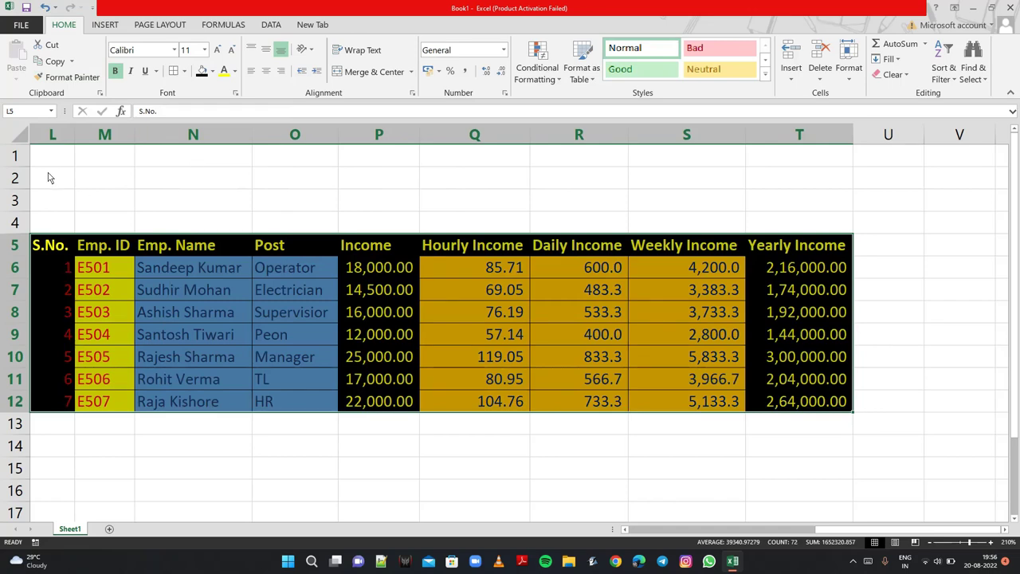
Select the four blank rows L1:T4 above the table as the title area.
mouse_move(48, 158)
mouse_down()
mouse_move(345, 224)
mouse_move(499, 224)
mouse_up()
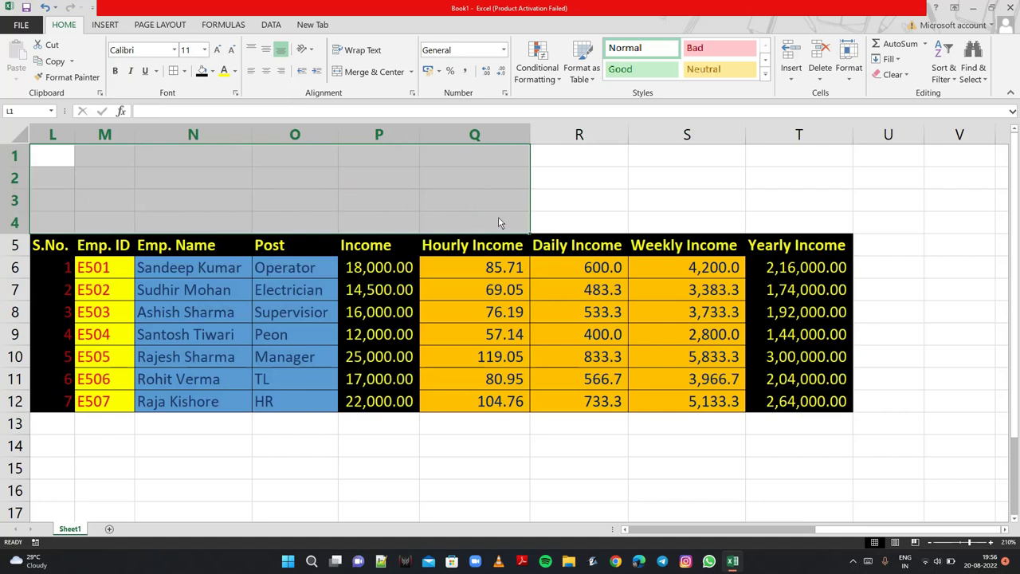
key(shift+Right)
key(shift+Right)
key(shift+Right)
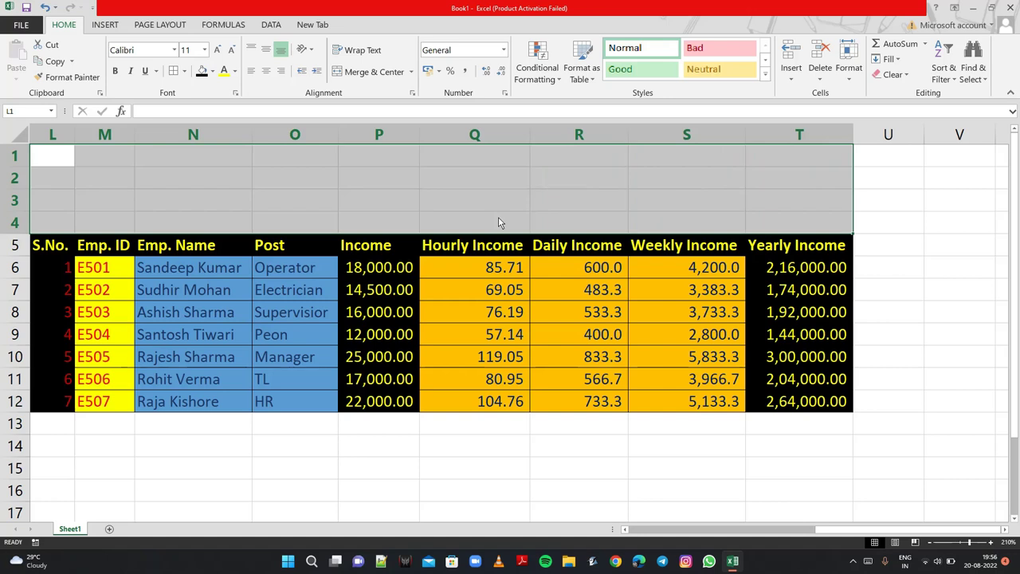
text(c)
key(BackSpace)
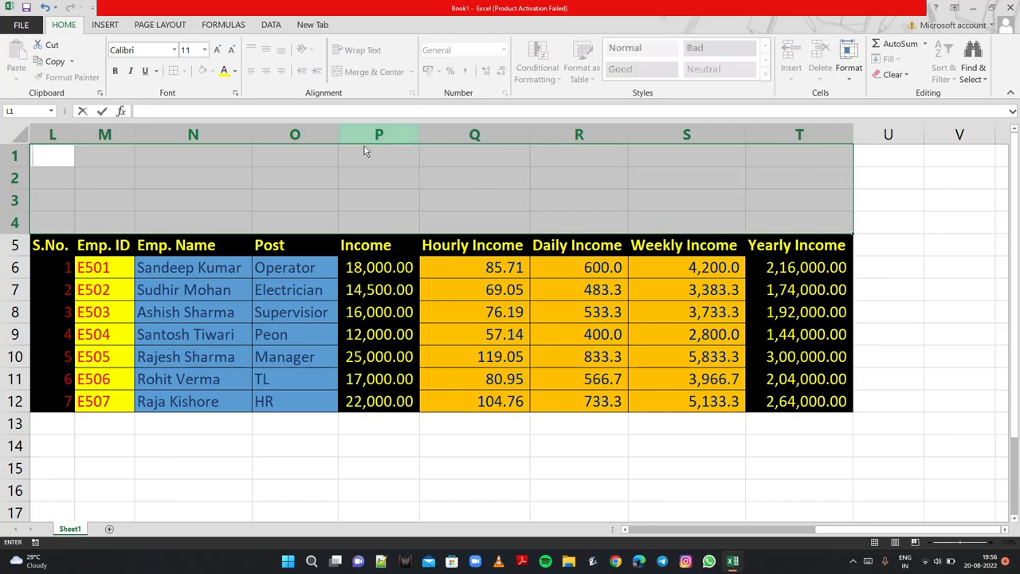
click(82, 162)
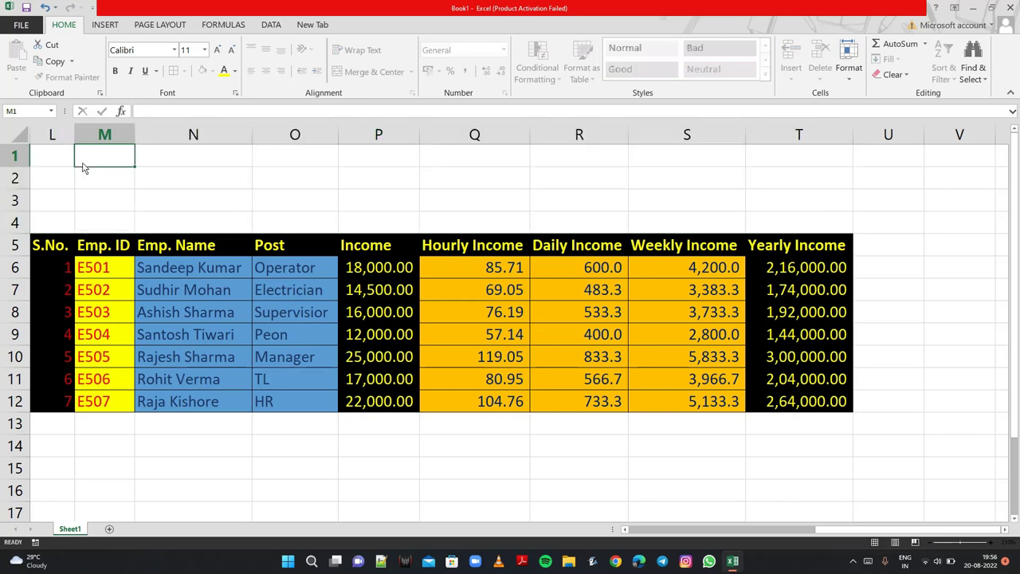
click(43, 157)
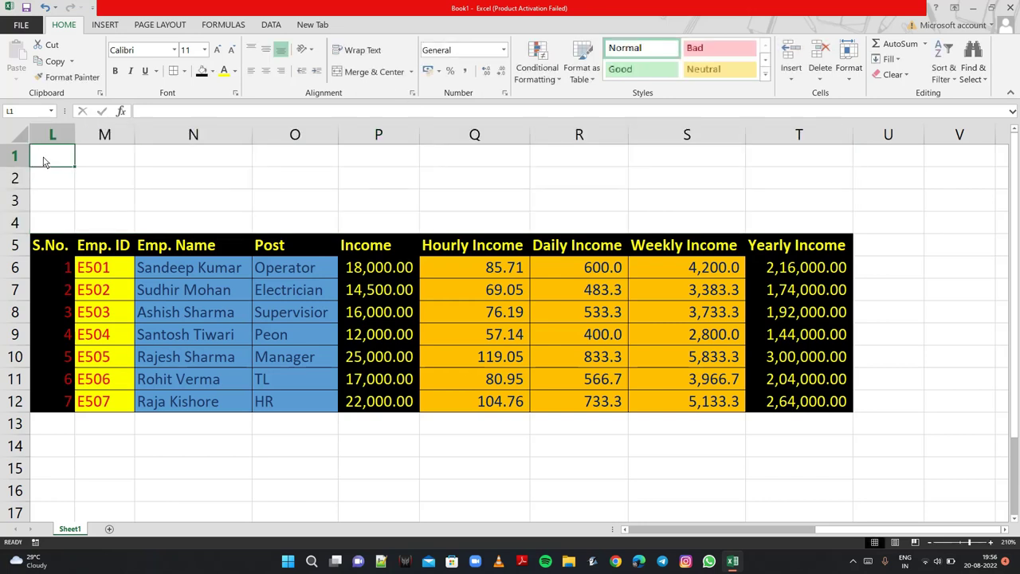
drag(43, 157, 917, 212)
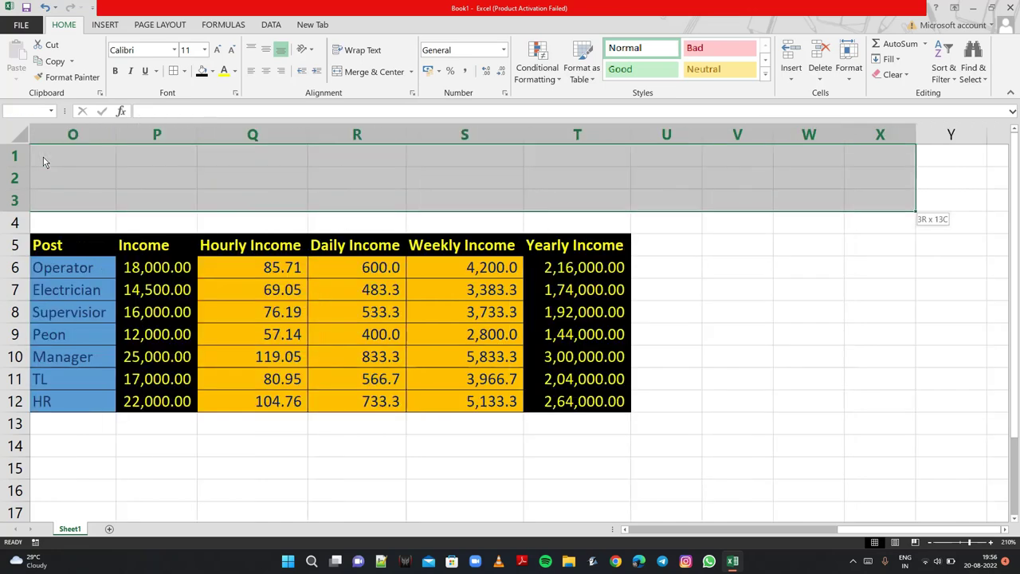
drag(917, 211, 632, 232)
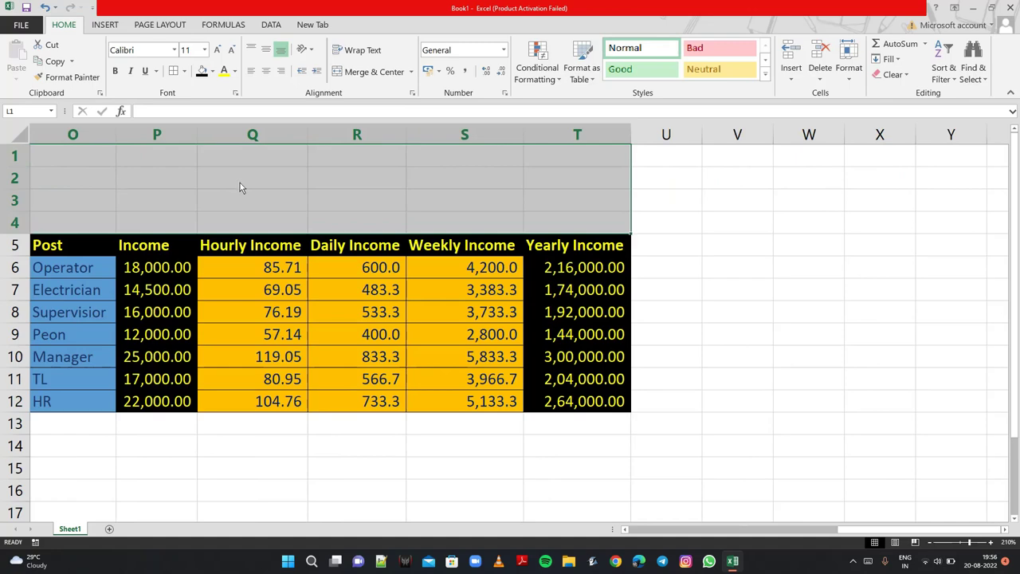
key(Left)
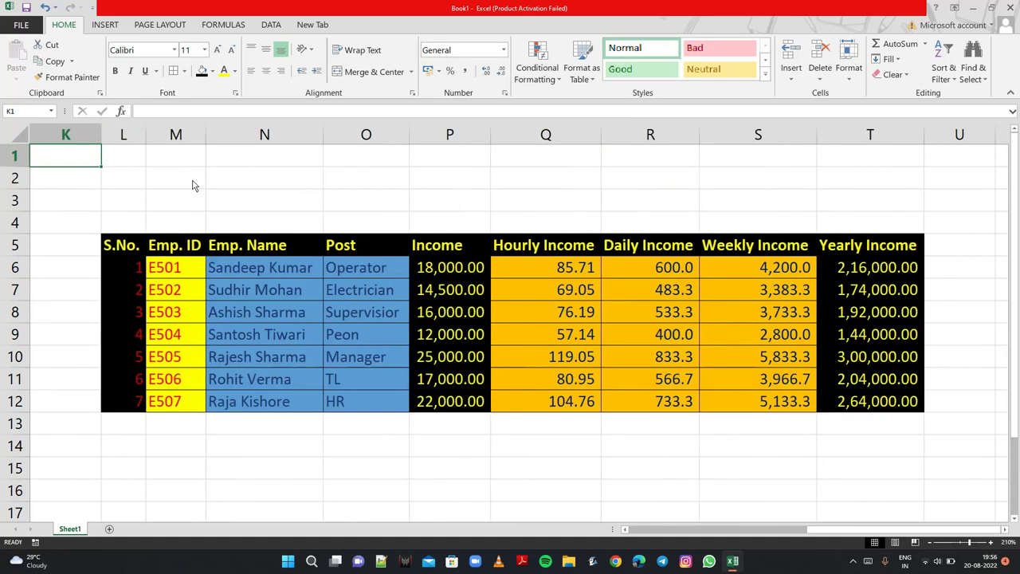
mouse_move(123, 160)
mouse_down()
mouse_move(136, 231)
mouse_move(502, 230)
mouse_up()
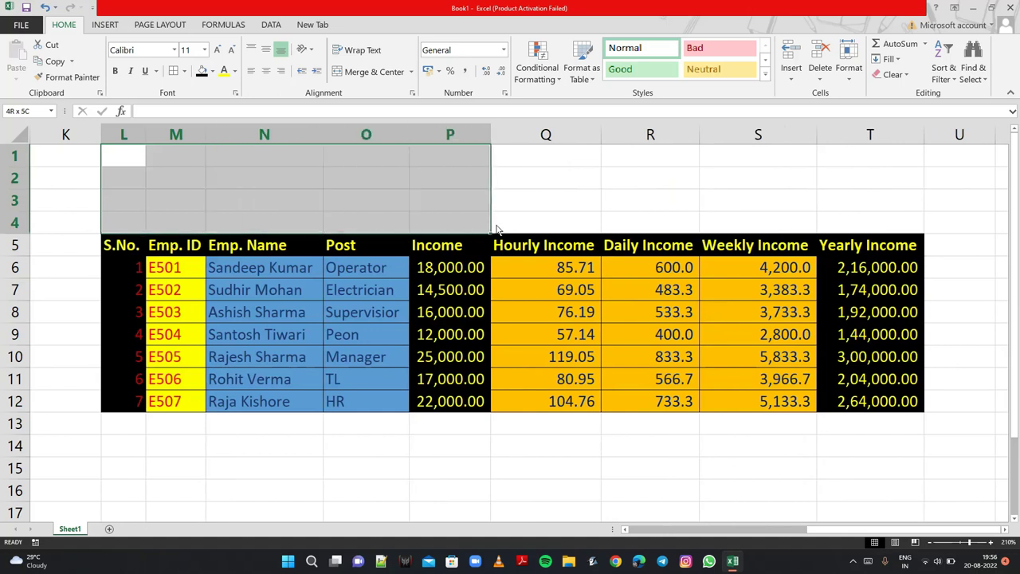
key(Up)
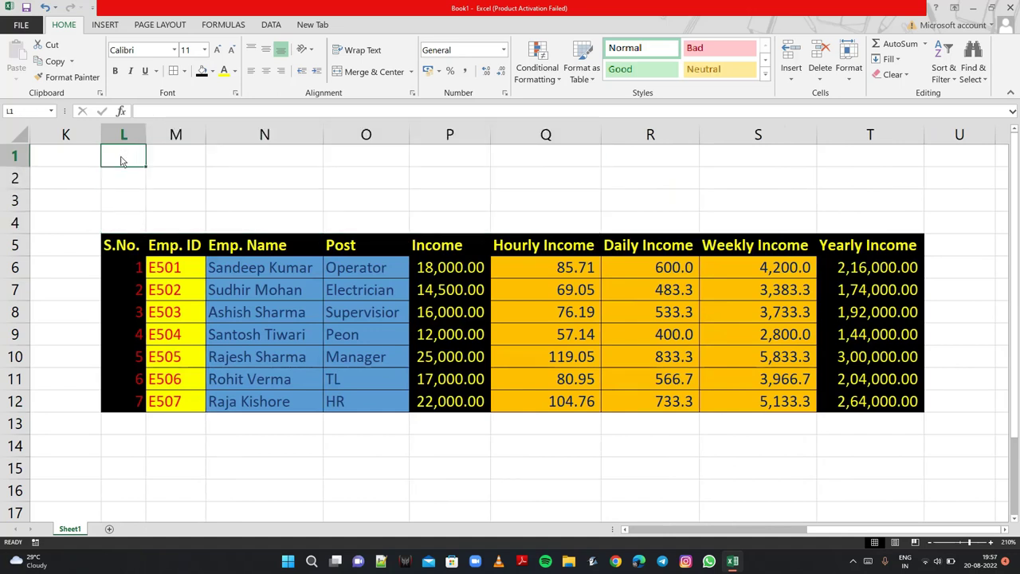
drag(121, 161, 254, 230)
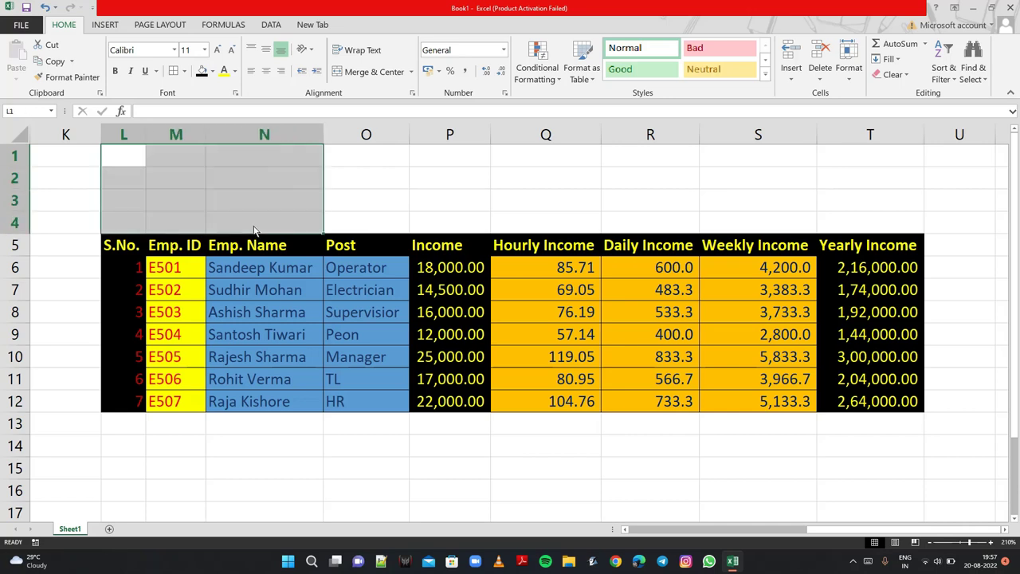
key(shift+Right)
key(shift+Right)
key(shift+Right)
key(shift+Right)
key(shift+Right)
key(shift+Right)
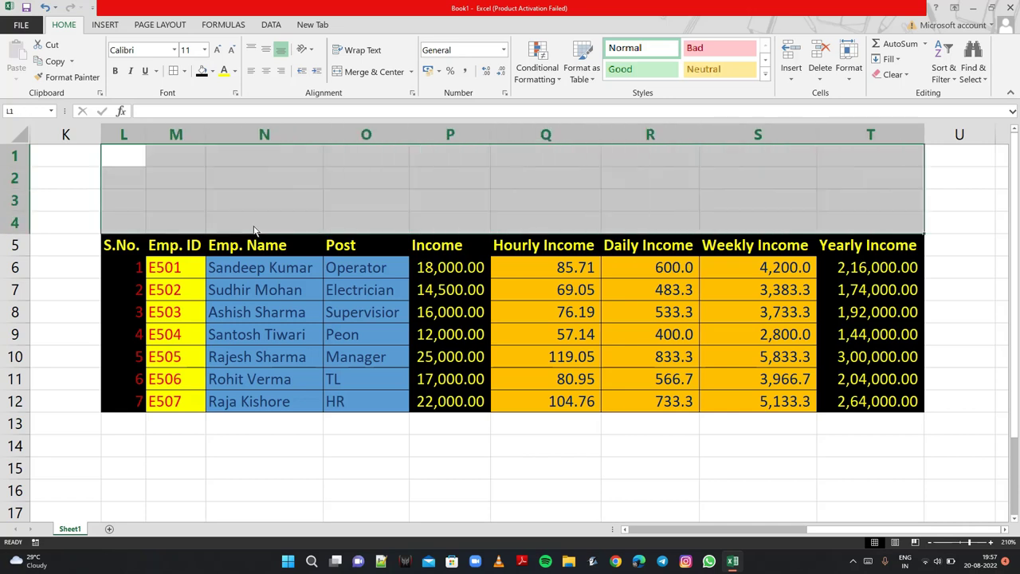
Merge and centre L1:T4 into a single title cell.
click(360, 76)
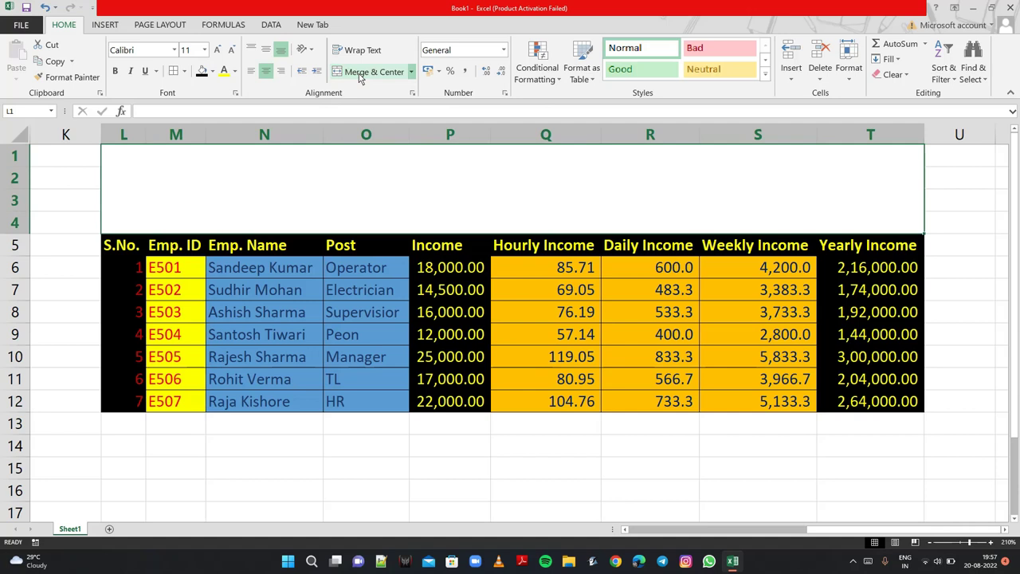
Type 'Calculate Salary [INCOME]' into the merged title cell L1, fixing typos along the way.
text(Calcu)
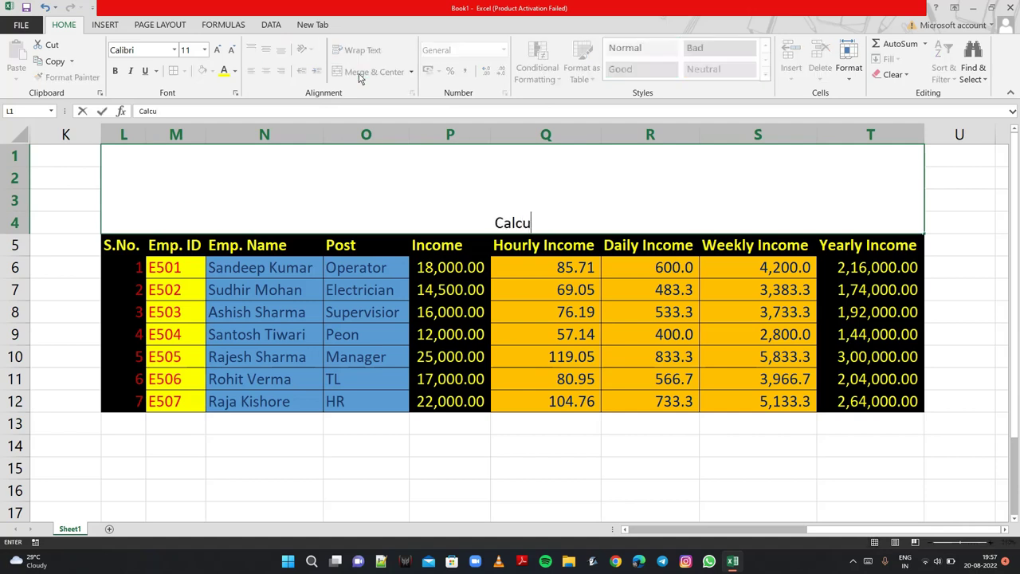
text(late)
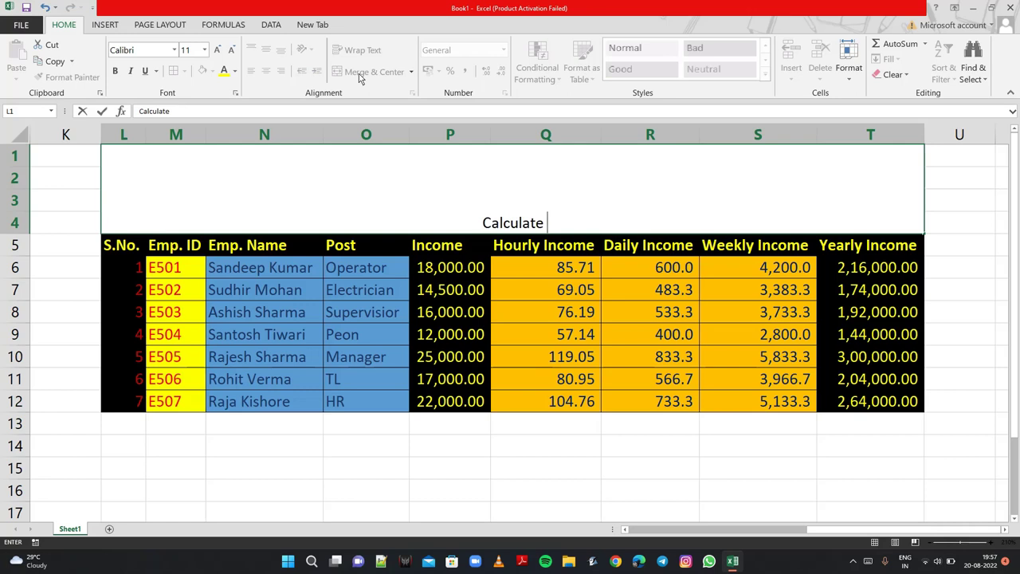
text(Salar)
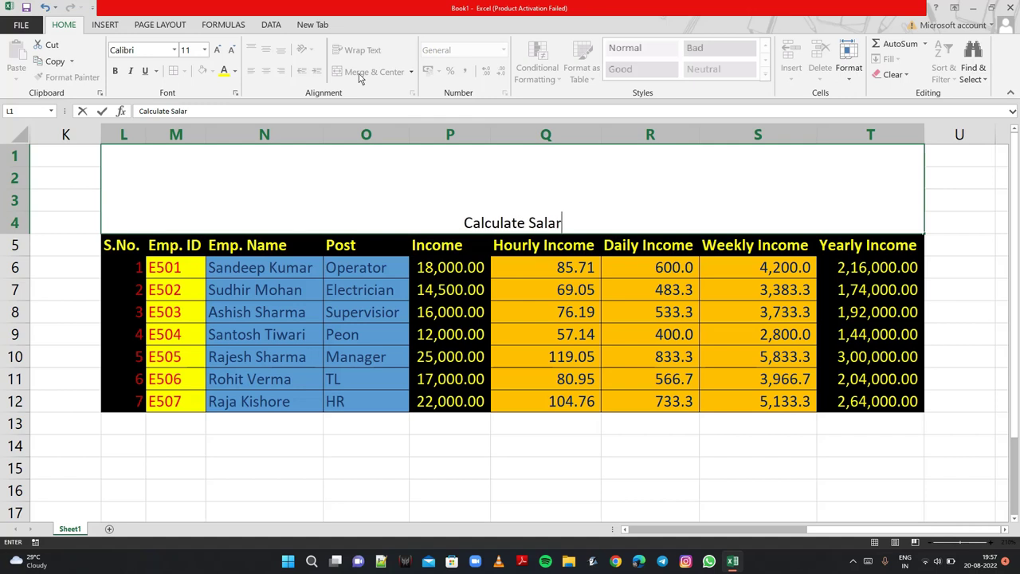
text(y)
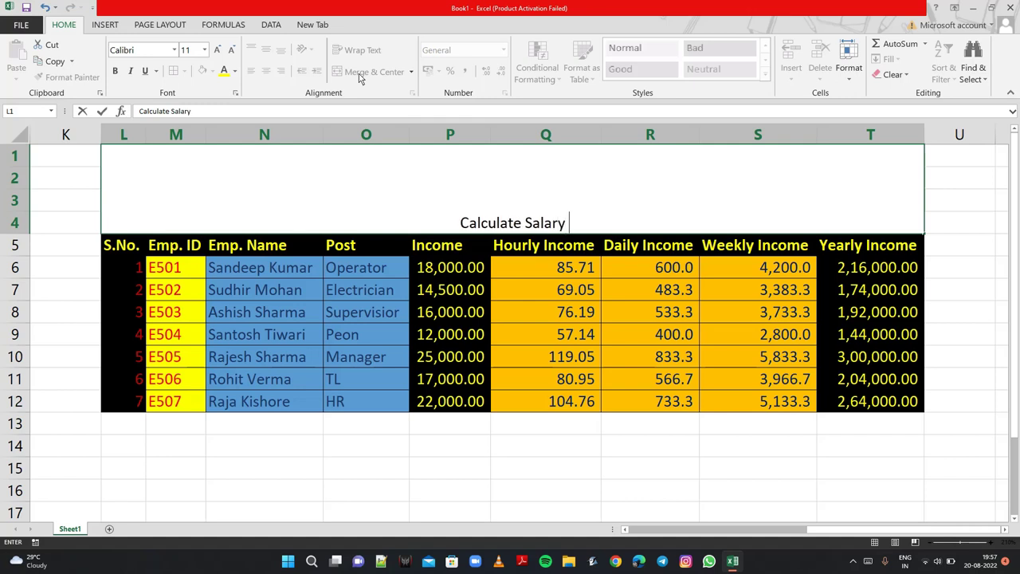
text( [)
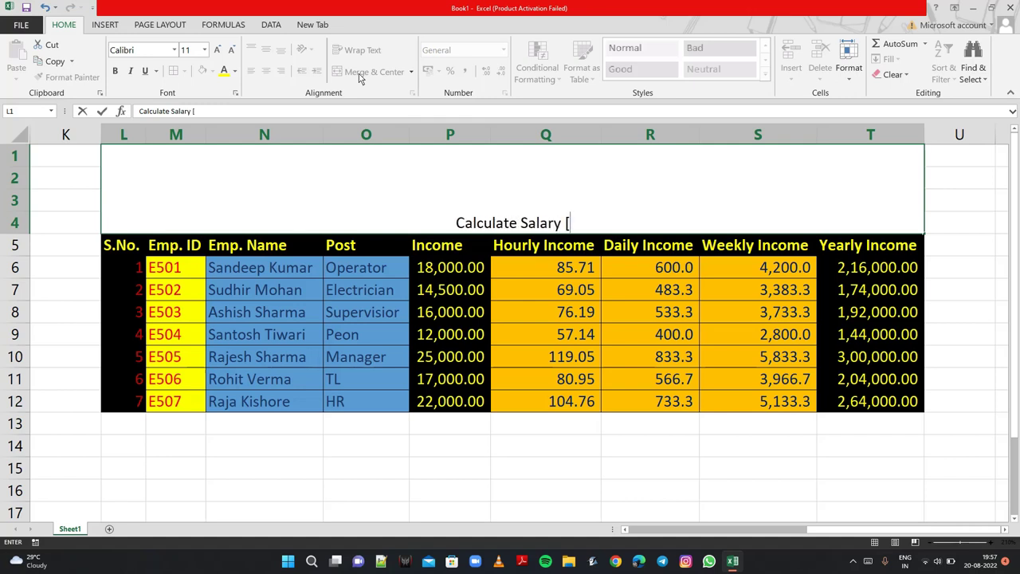
text(i)
key(BackSpace)
text(INcome)
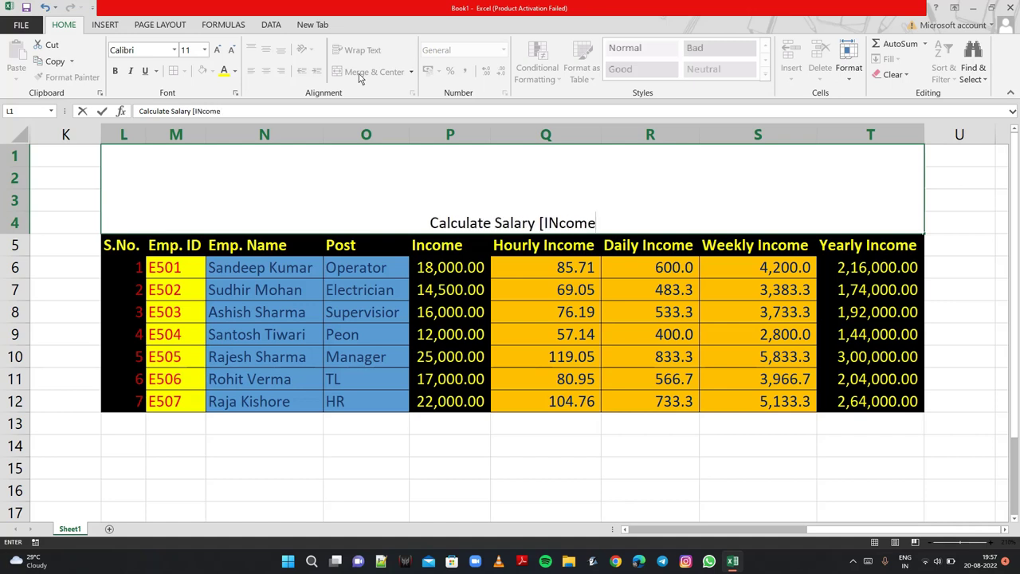
key(BackSpace)
key(BackSpace)
key(BackSpace)
key(BackSpace)
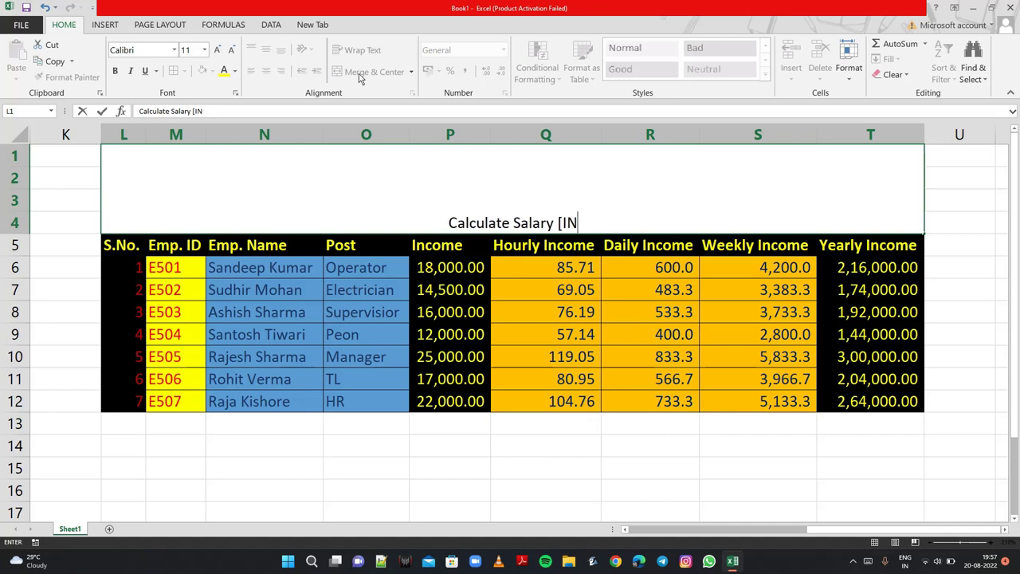
text(COME)
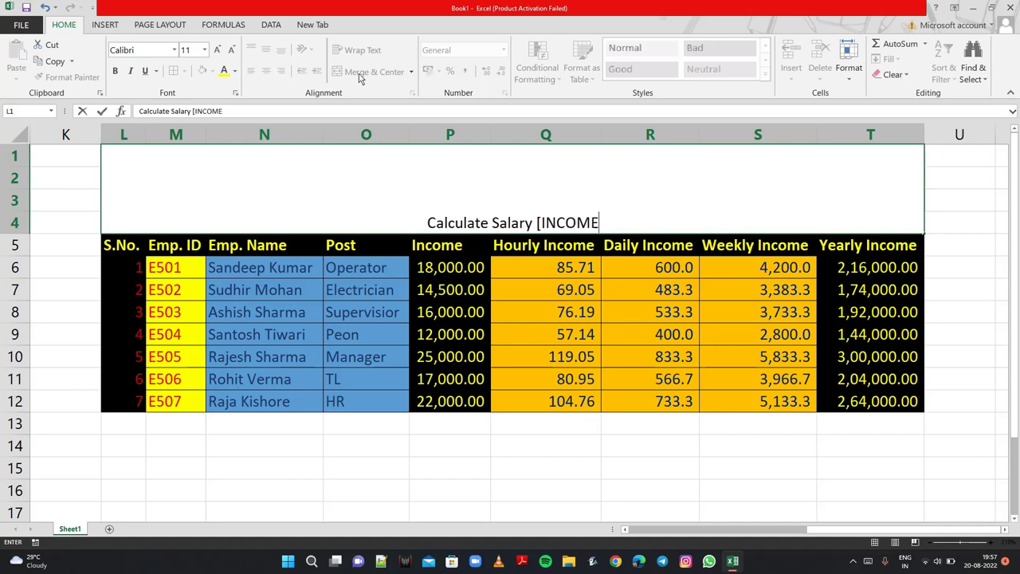
text(] )
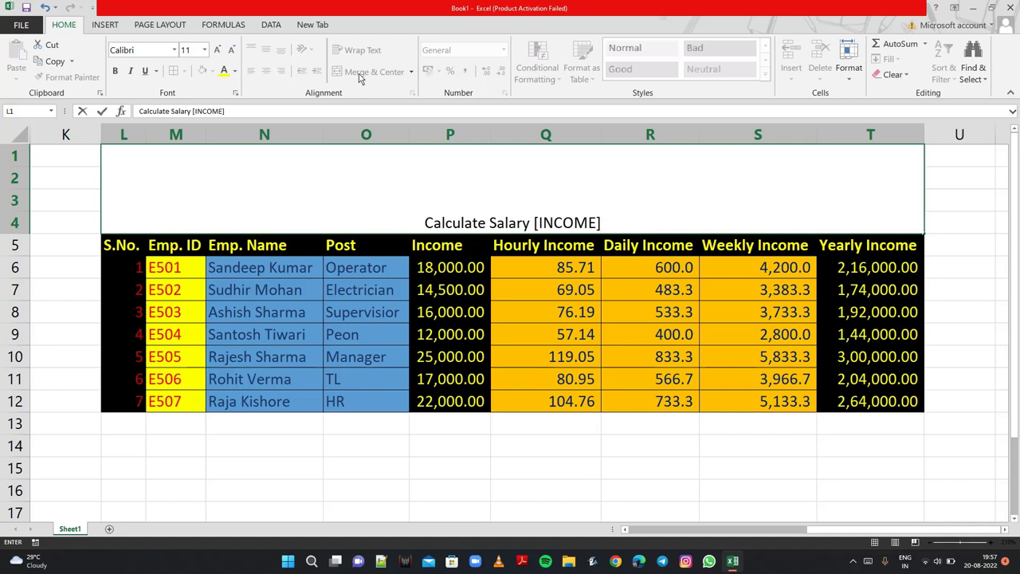
text(HOU)
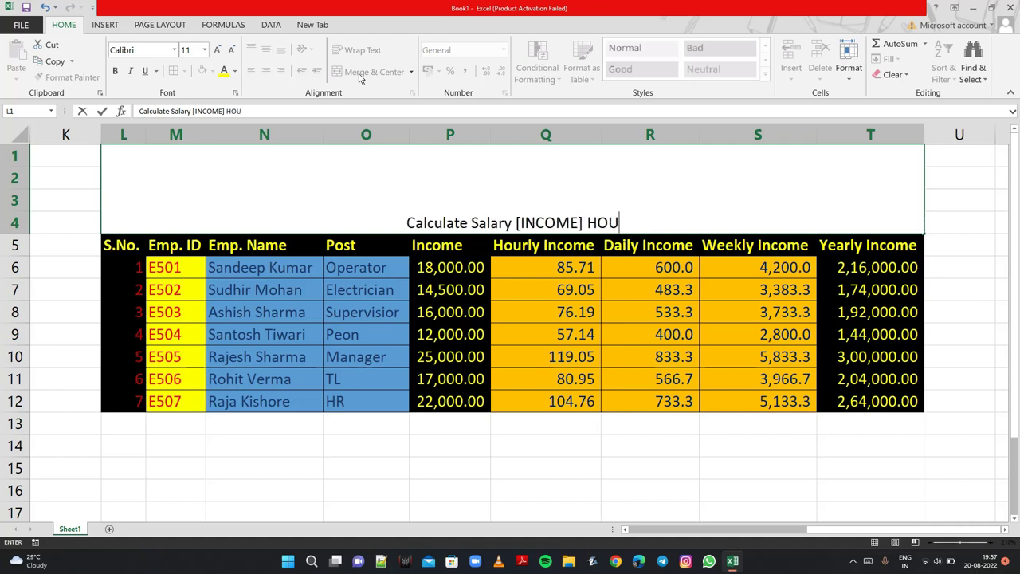
Finish the title with 'Hourly/Daily/Weekly/Monthly/Yearly' after [INCOME], correcting stray letters.
key(BackSpace)
key(BackSpace)
text(o)
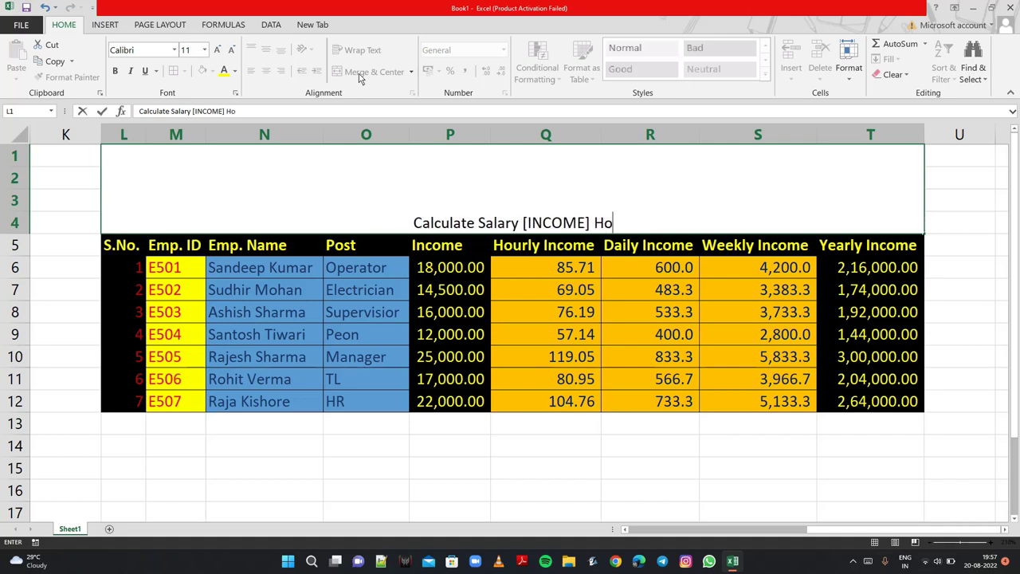
text(urly)
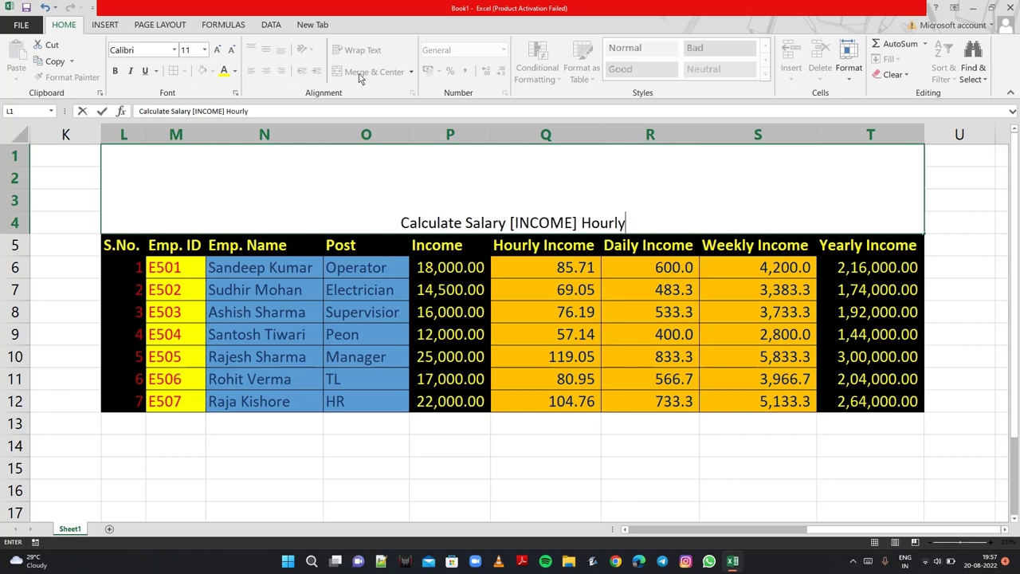
text(/)
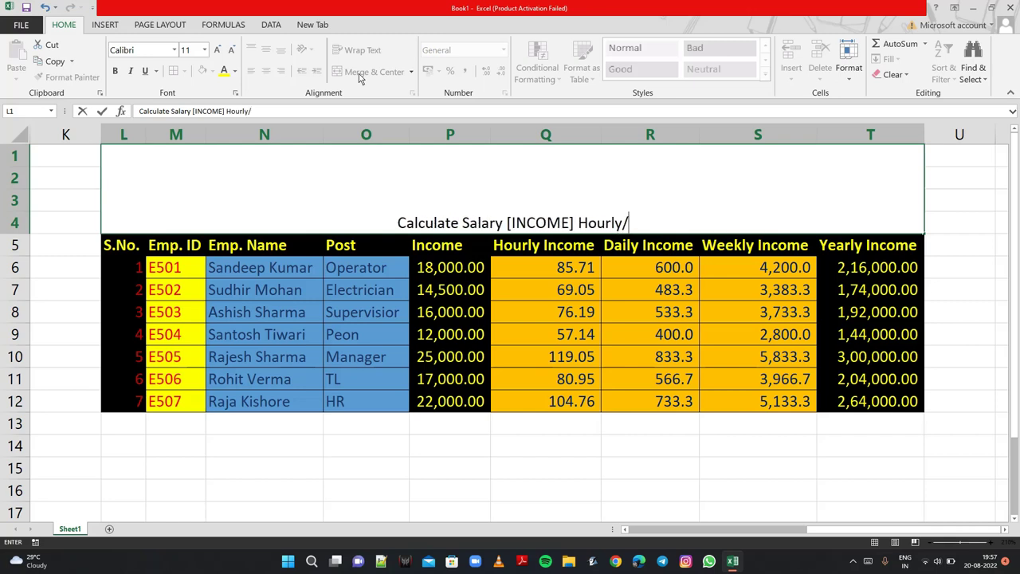
text(W)
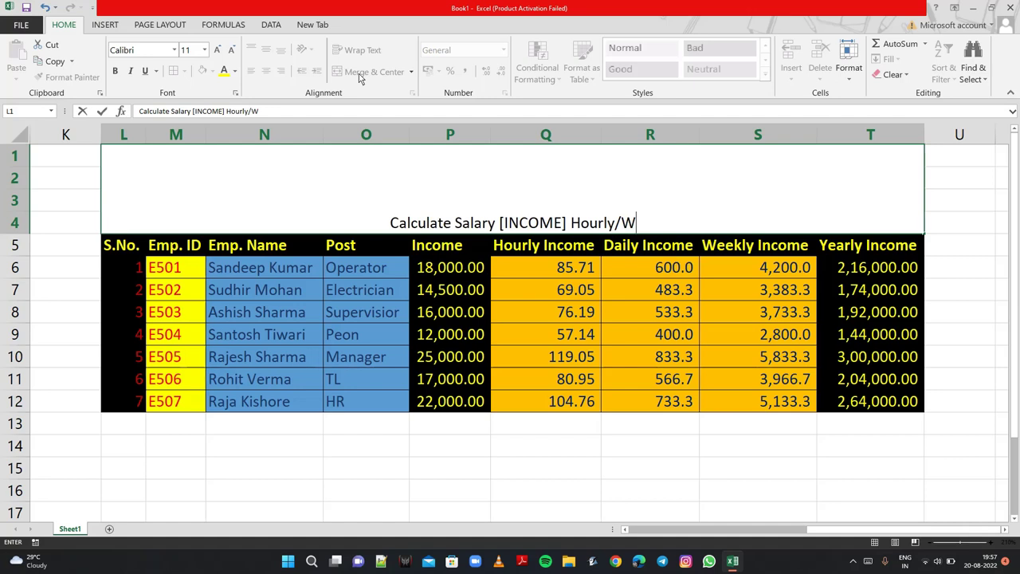
key(BackSpace)
text(D)
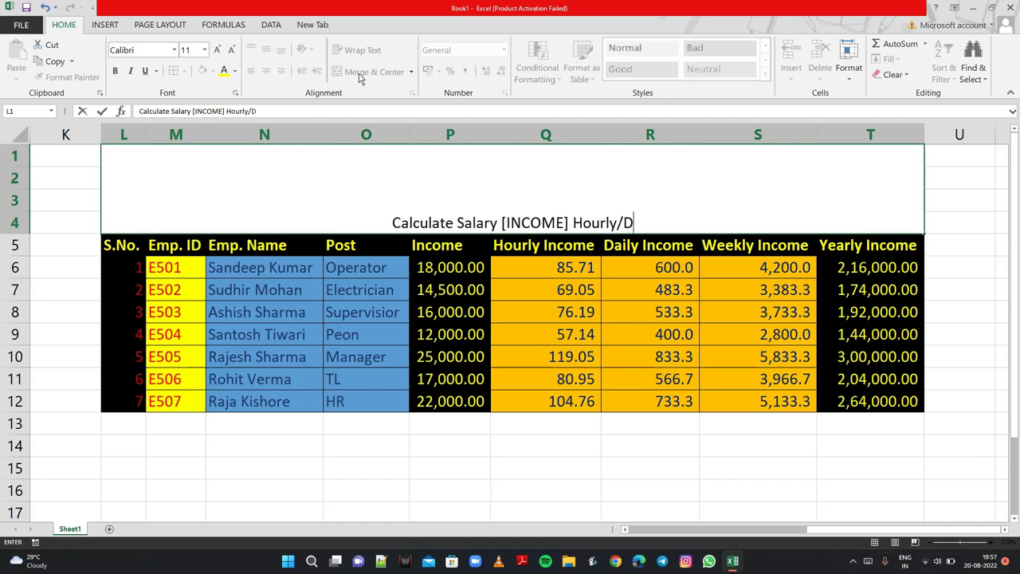
text(aily)
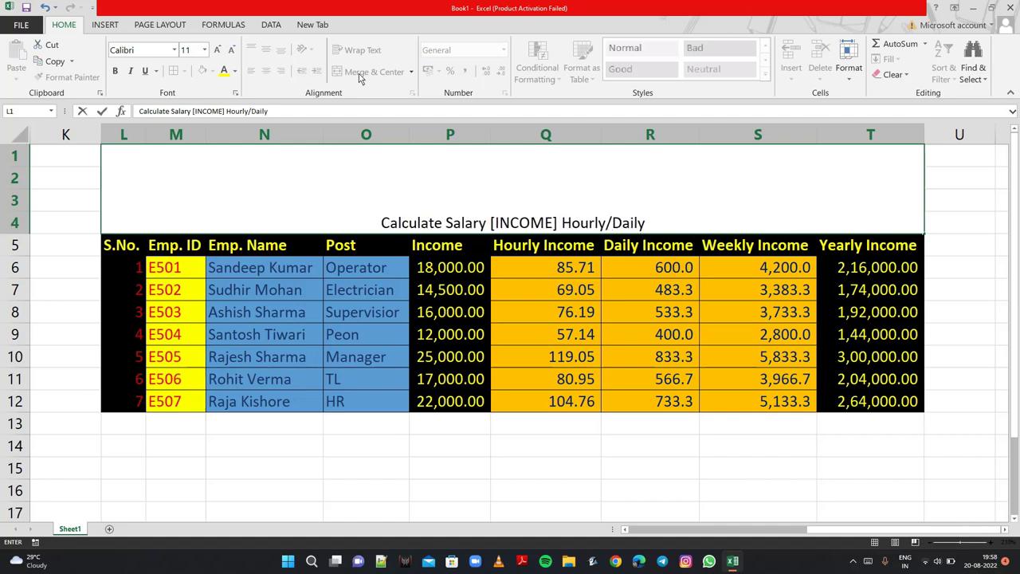
text(/We)
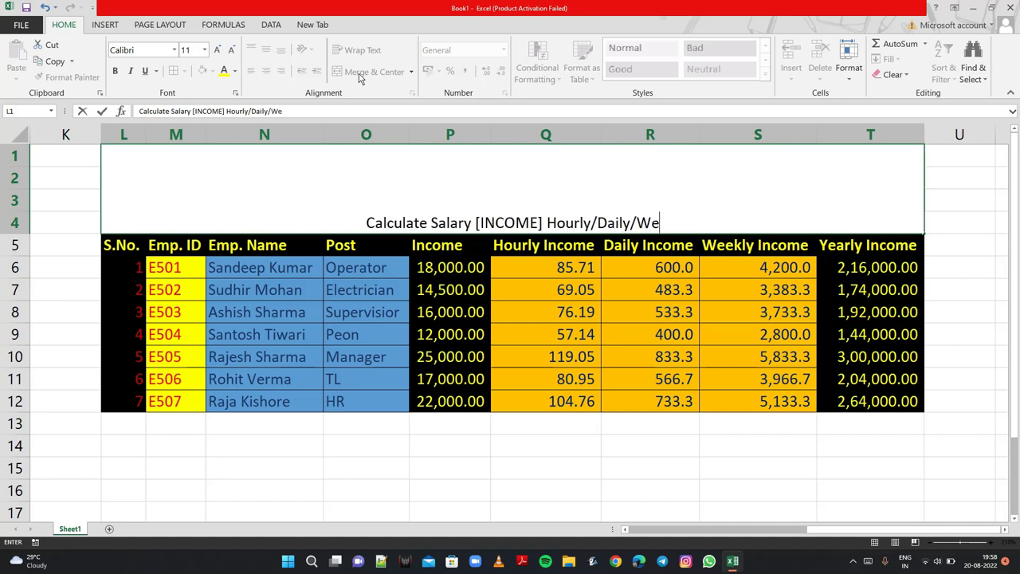
text(ekly)
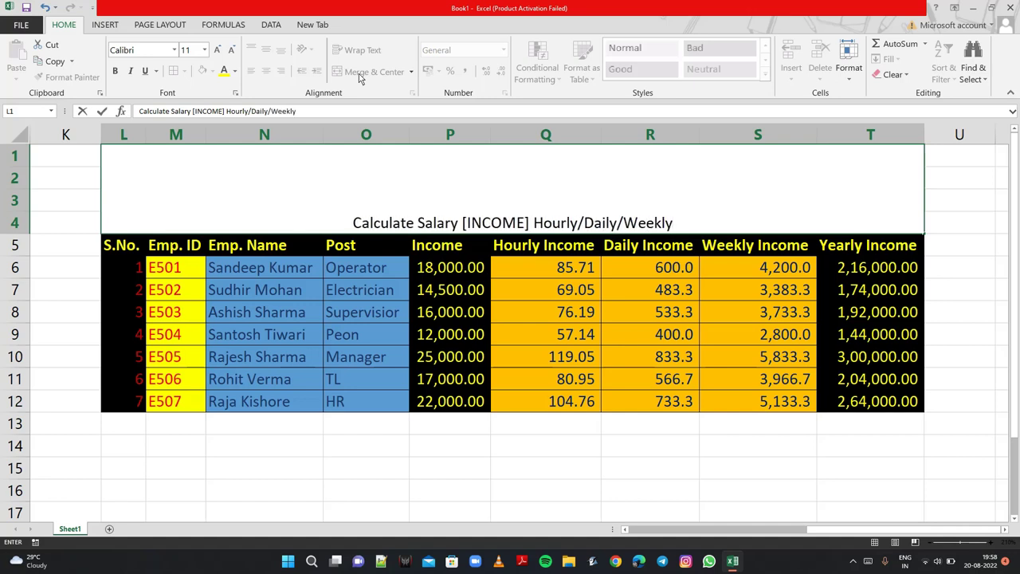
text(/)
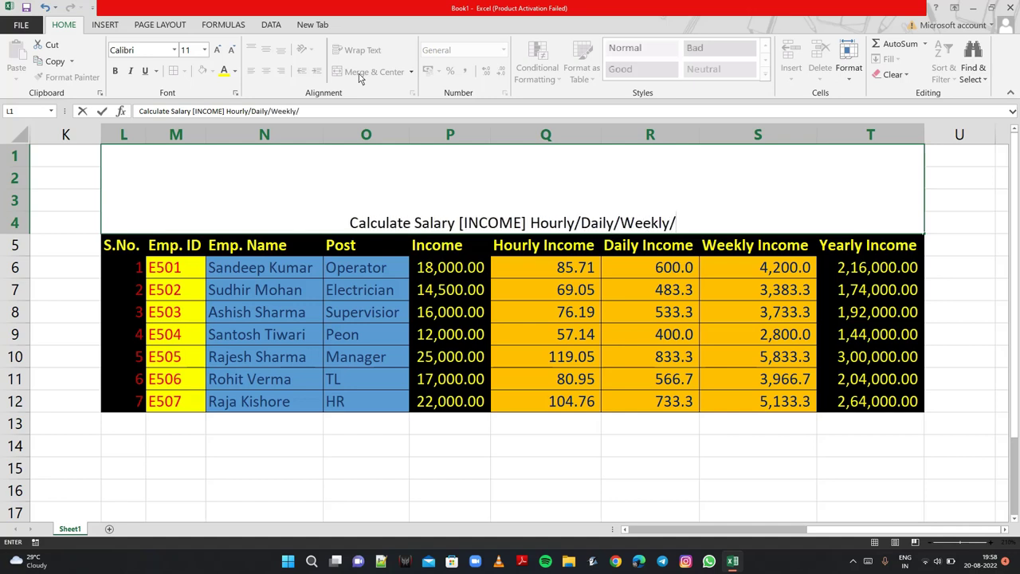
text(Year)
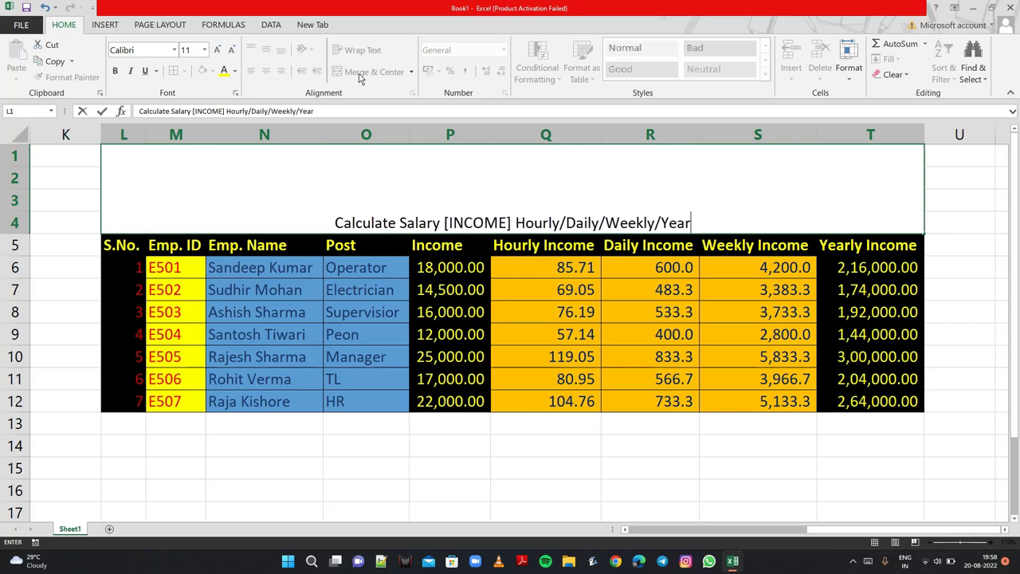
text(l)
key(BackSpace)
key(BackSpace)
key(BackSpace)
key(BackSpace)
key(BackSpace)
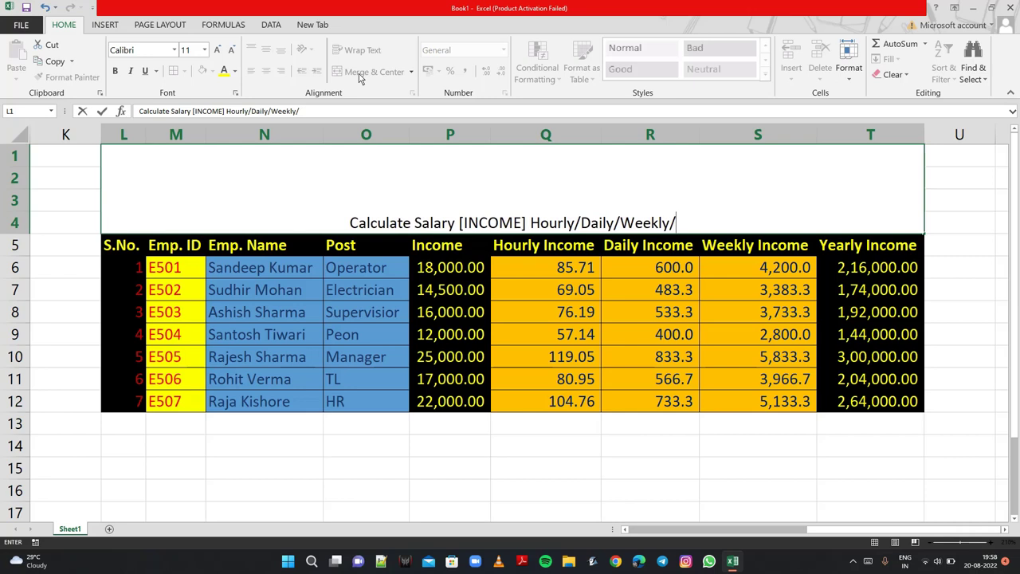
text(Monthl)
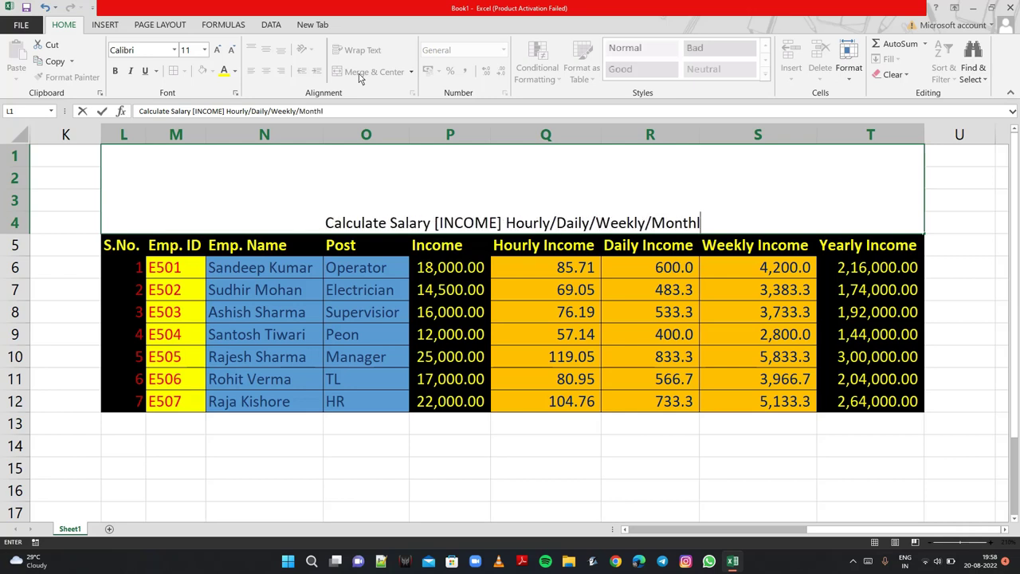
text(y/)
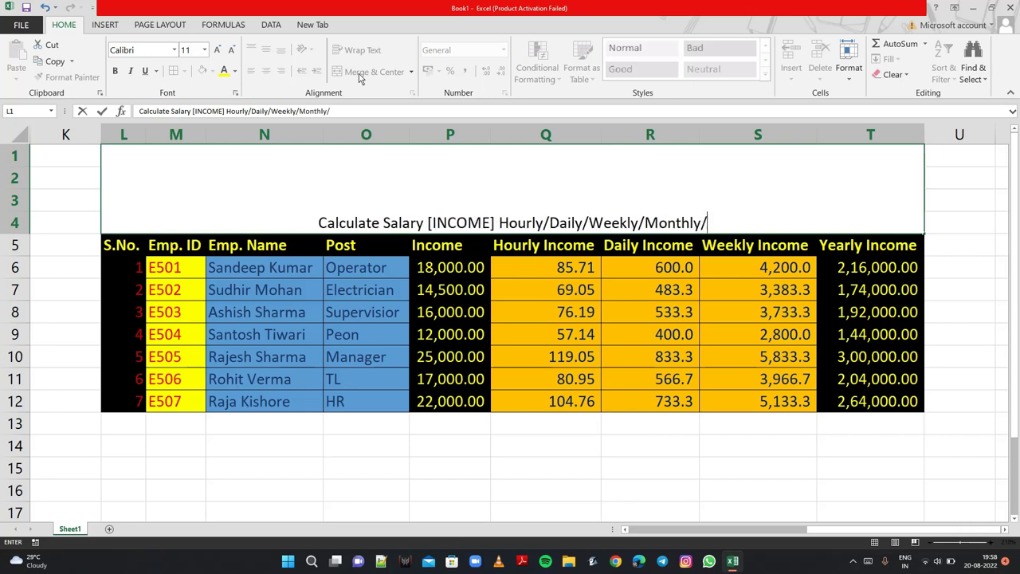
text(Y)
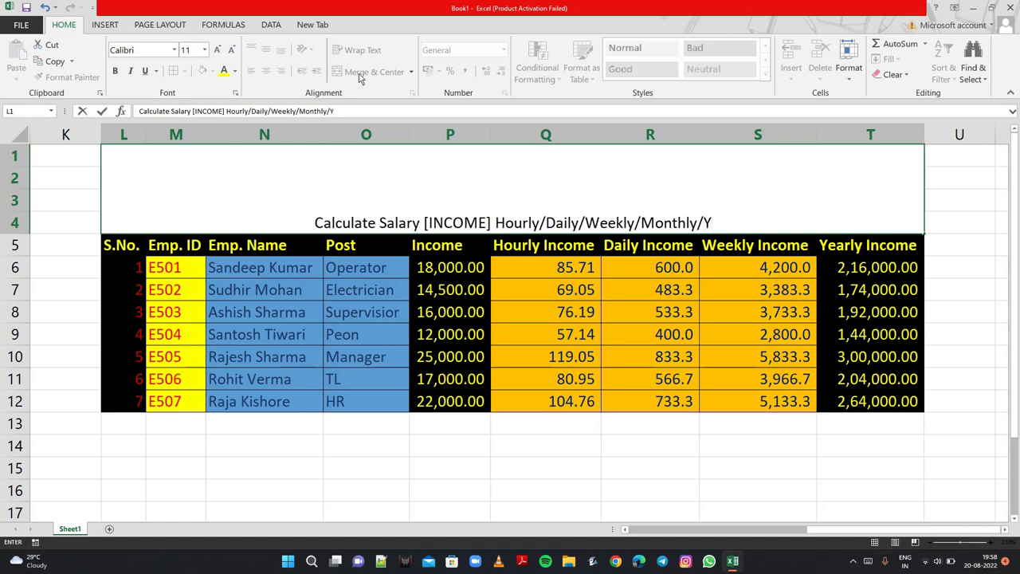
text(early)
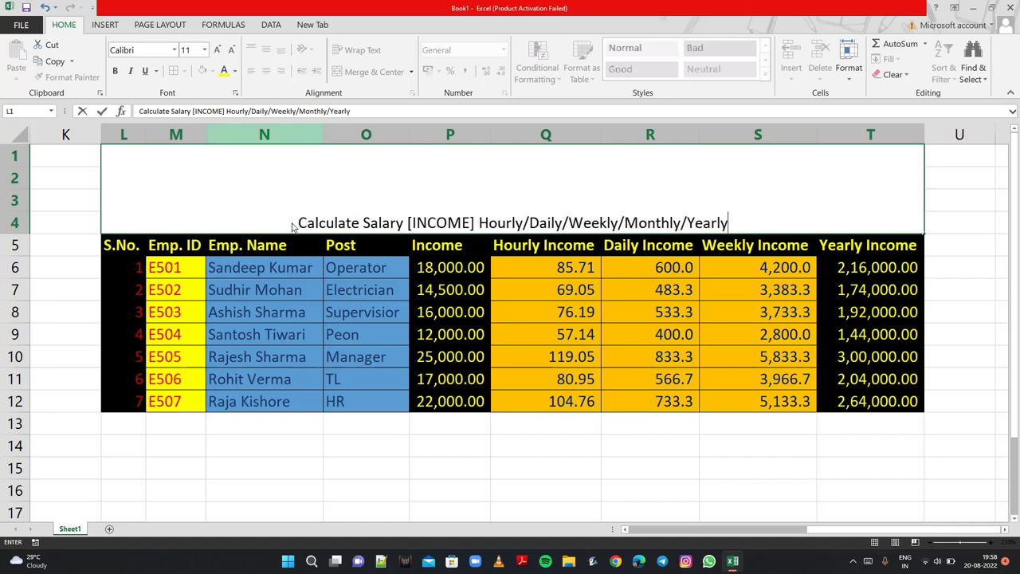
Select the title text and enlarge it to font size 20.
drag(293, 226, 735, 234)
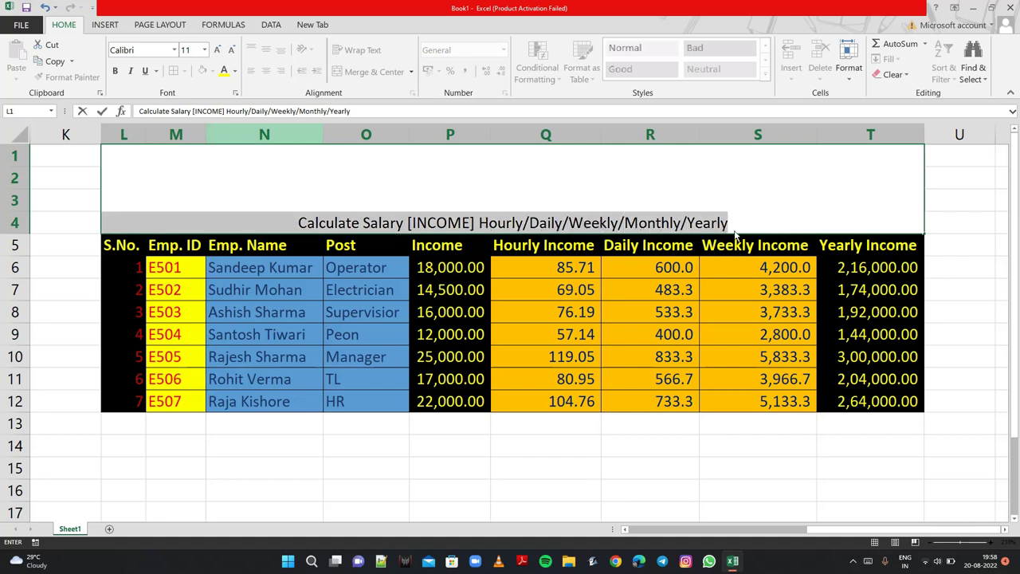
click(219, 51)
click(218, 51)
click(218, 51)
click(219, 51)
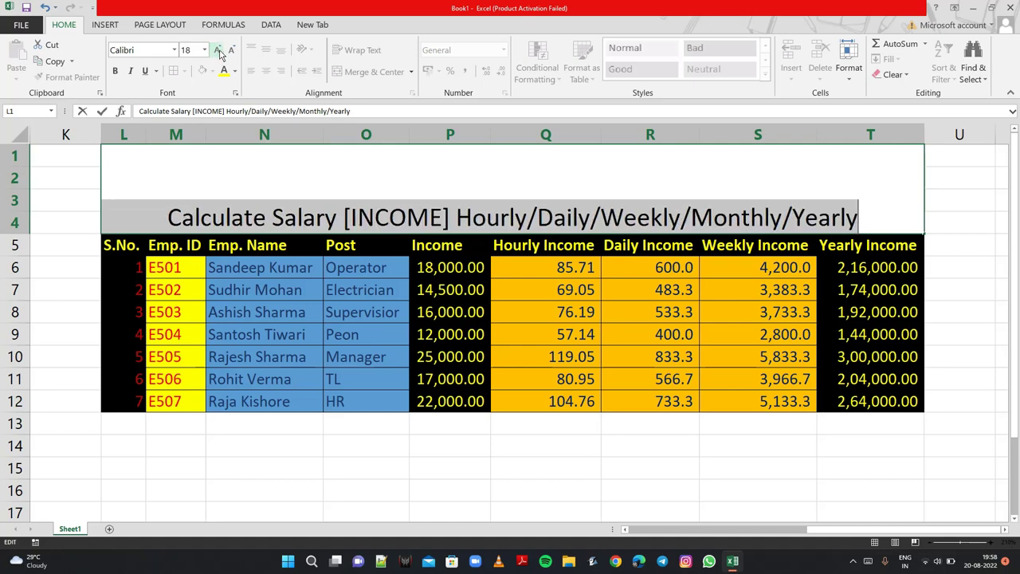
click(218, 51)
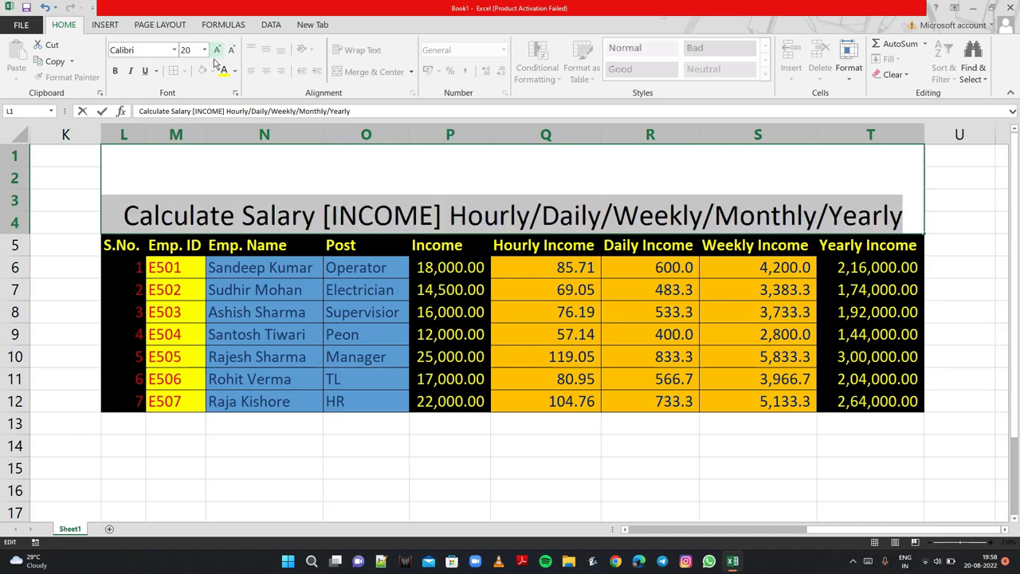
Make the title bold, briefly applying and then removing italics.
click(117, 72)
click(131, 71)
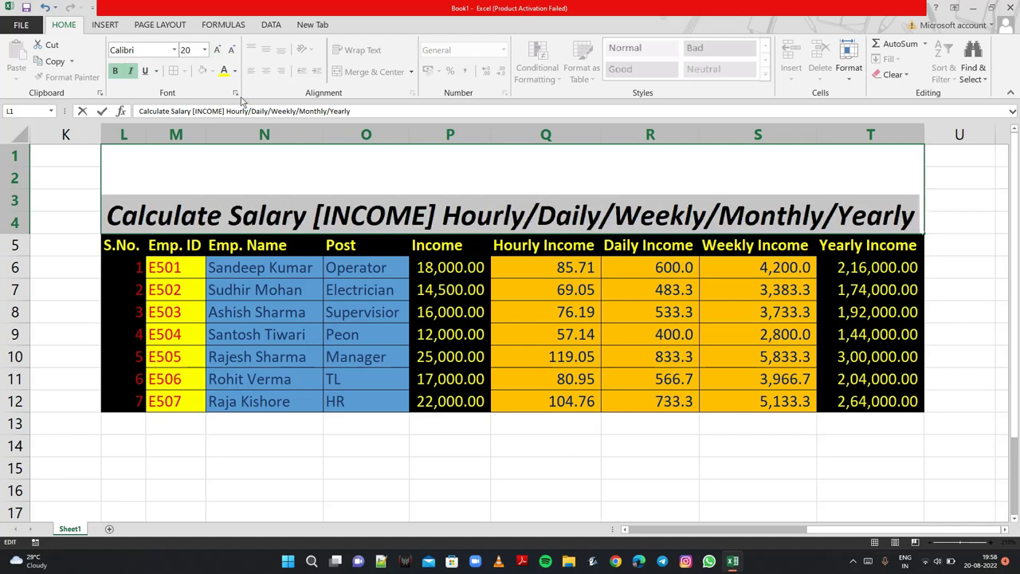
click(131, 70)
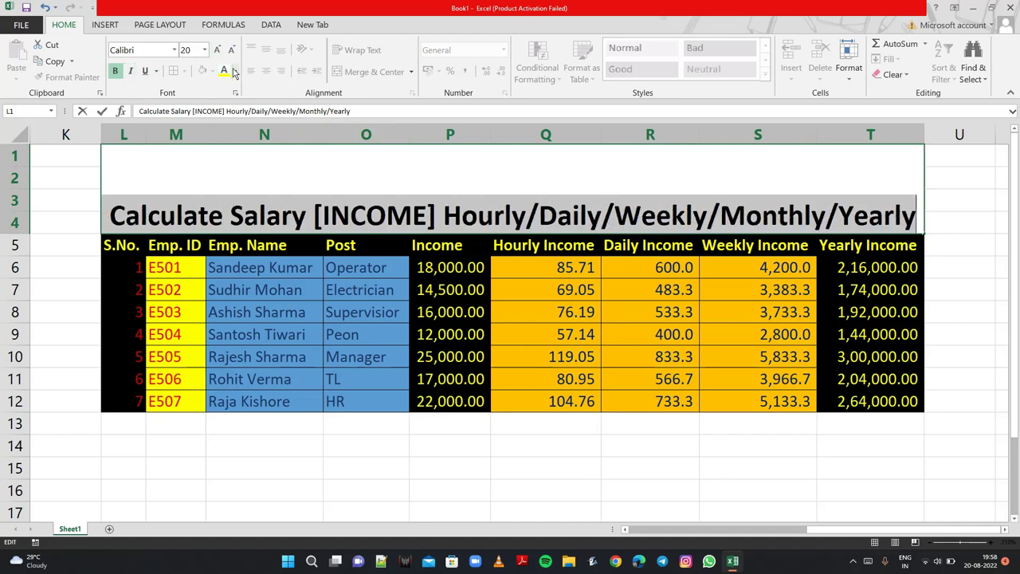
click(234, 71)
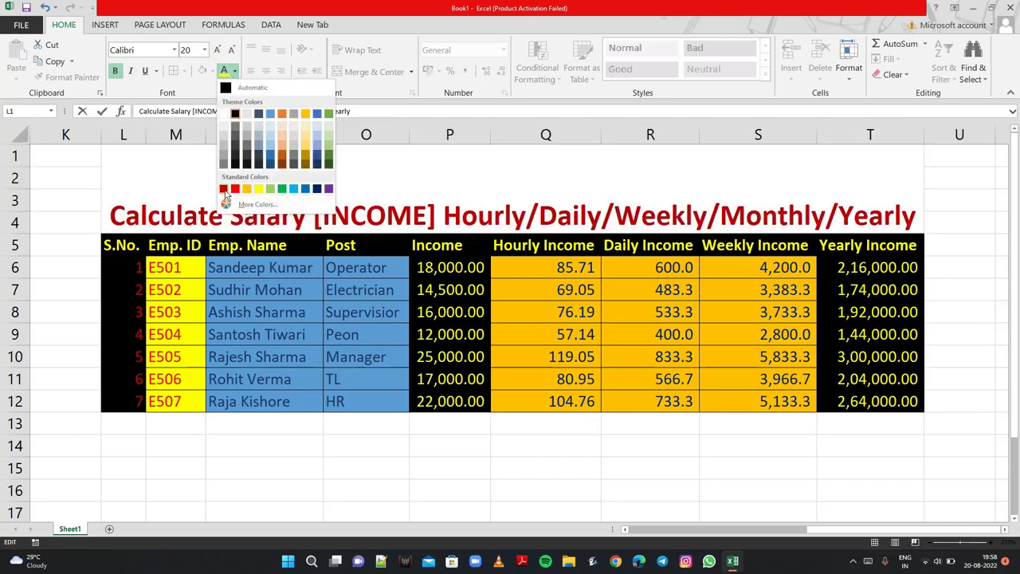
Colour the title Dark Red from Standard Colors, then deselect it by choosing cell P14.
click(224, 189)
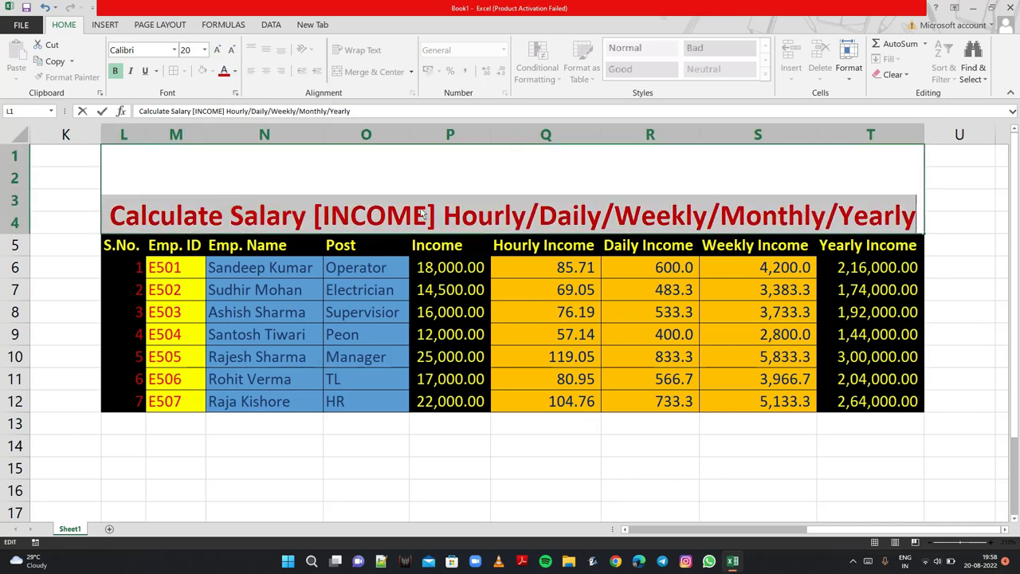
click(447, 444)
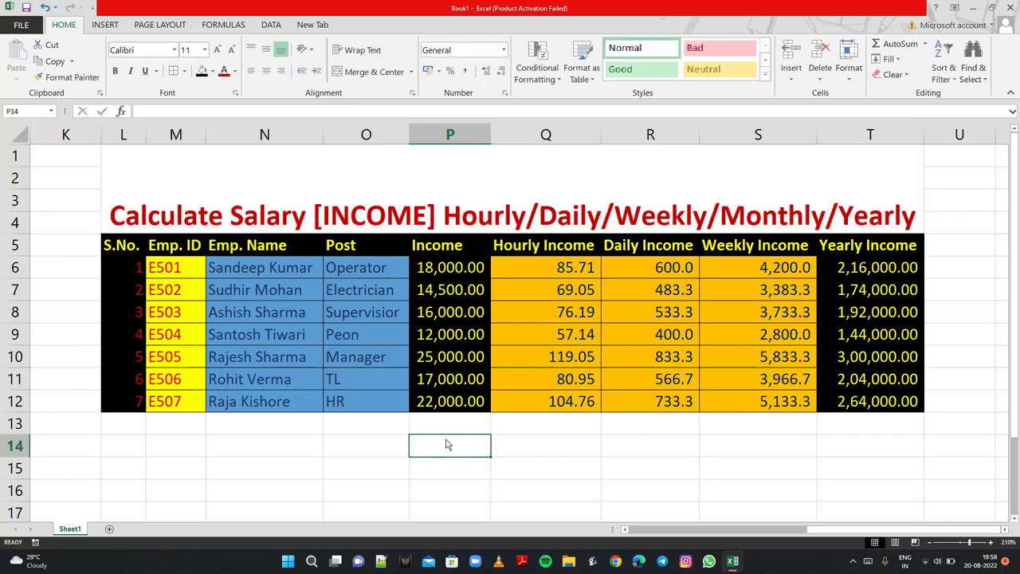